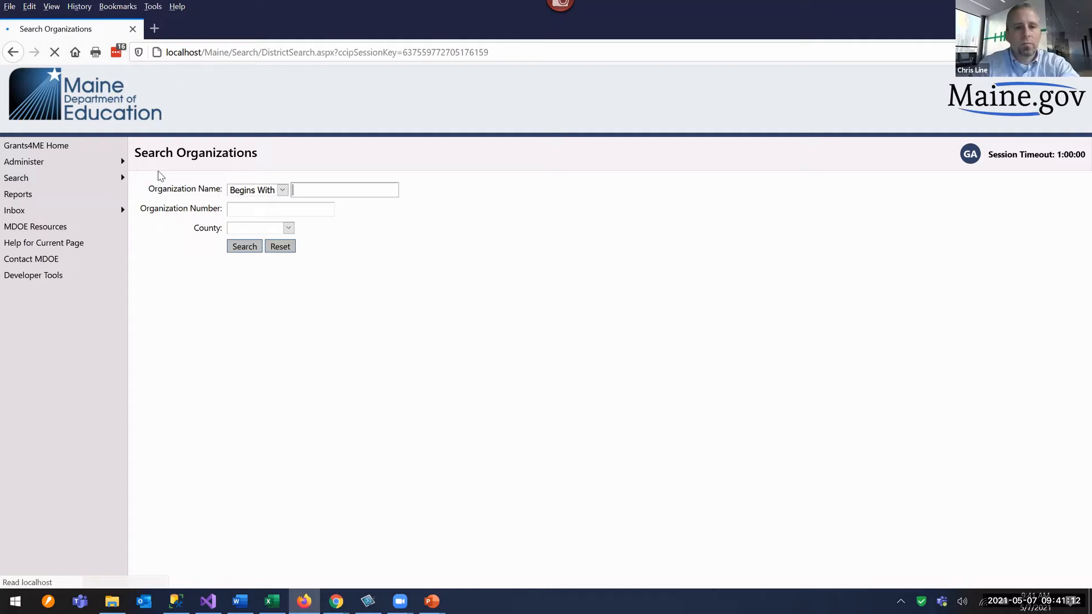
- Search for organizations whose name begins with "aub" and open Auburn Public Schools
text(aub)
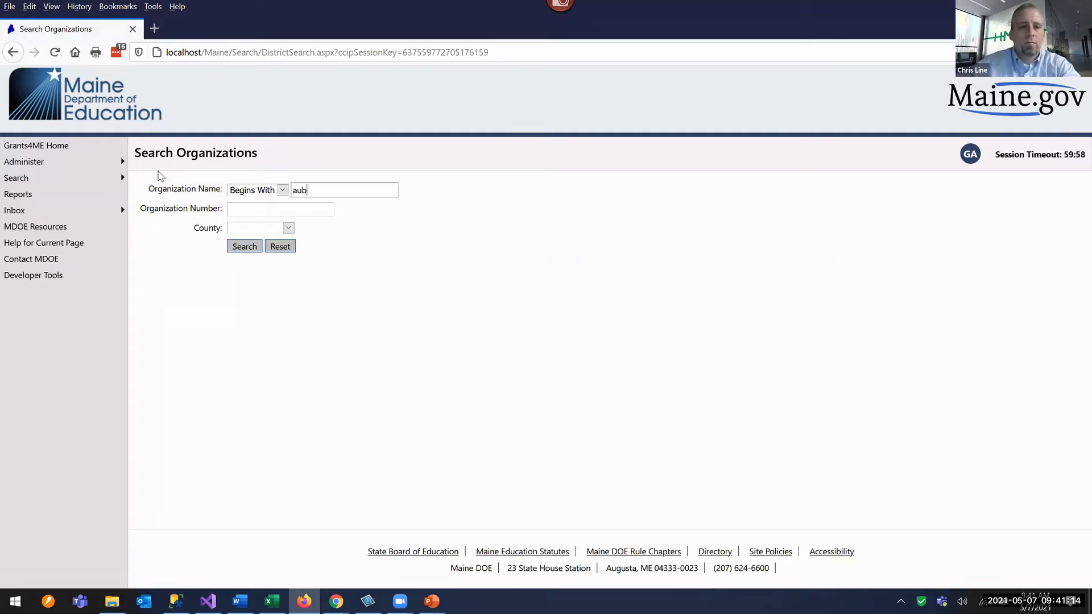
key(Return)
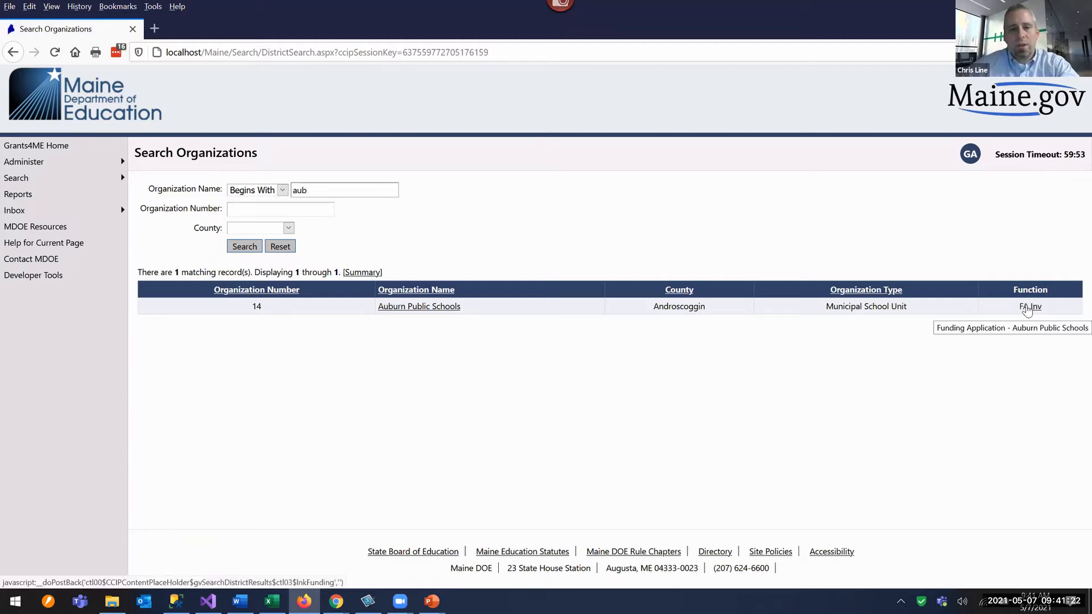
click(425, 308)
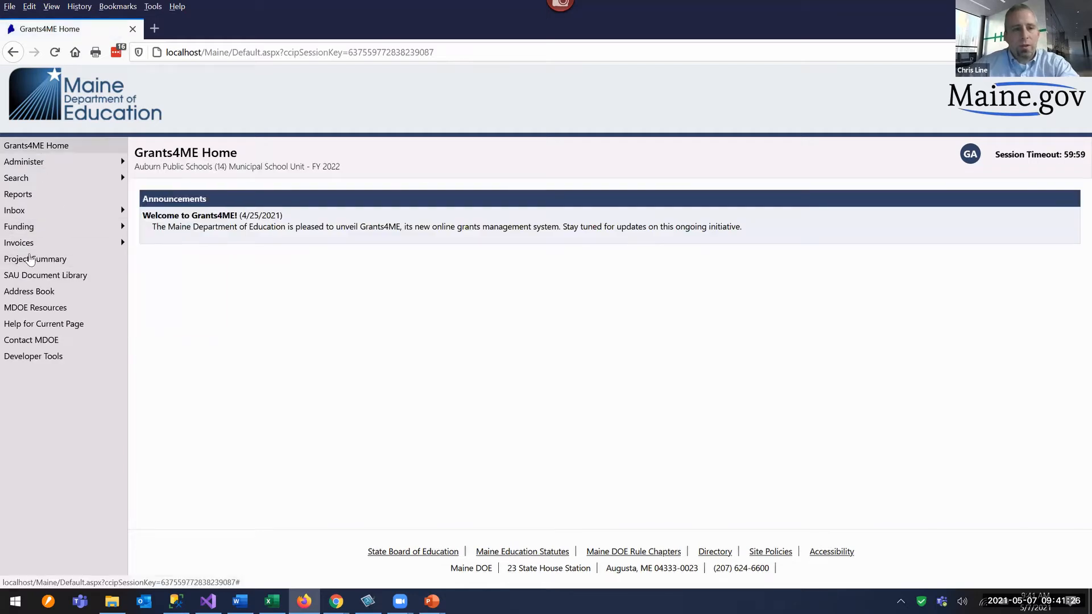
- Open the FY 2022 ESEA Consolidated funding application of Auburn Public Schools
drag(362, 165, 316, 174)
click(147, 168)
click(350, 173)
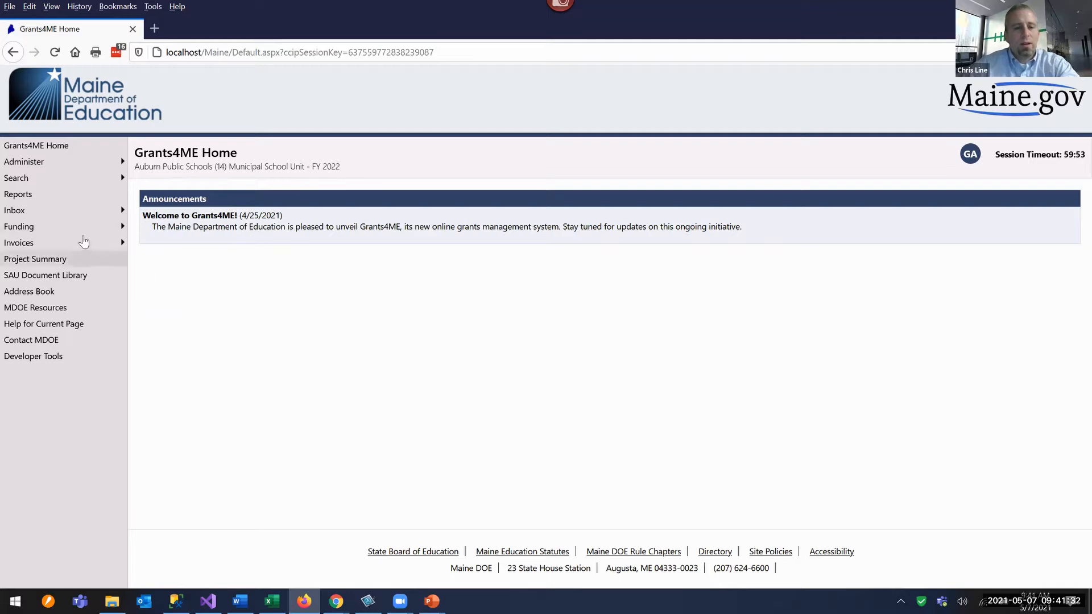
mouse_move(76, 232)
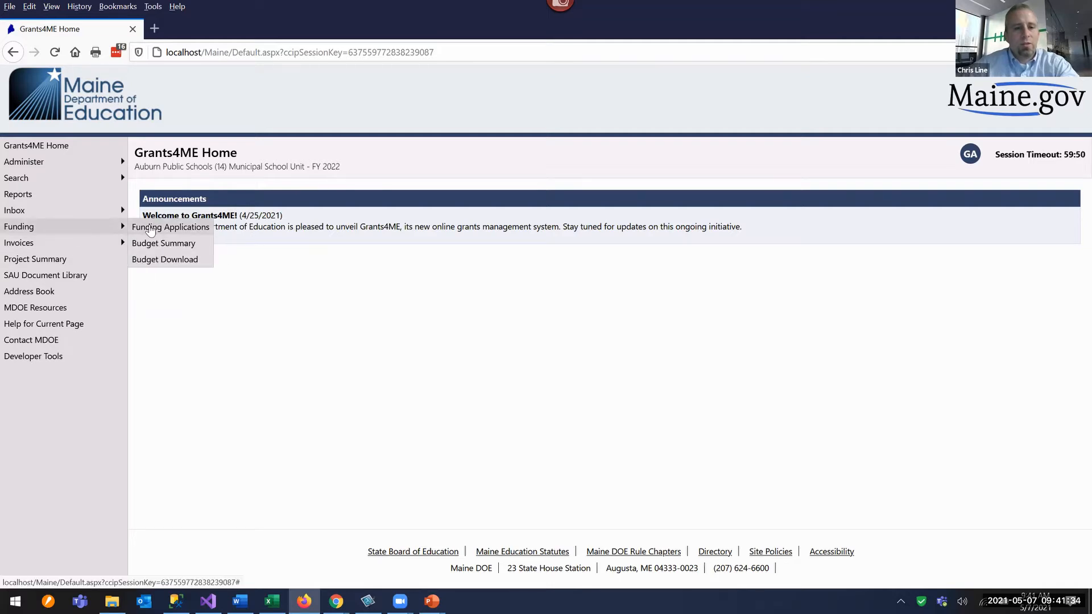
click(168, 227)
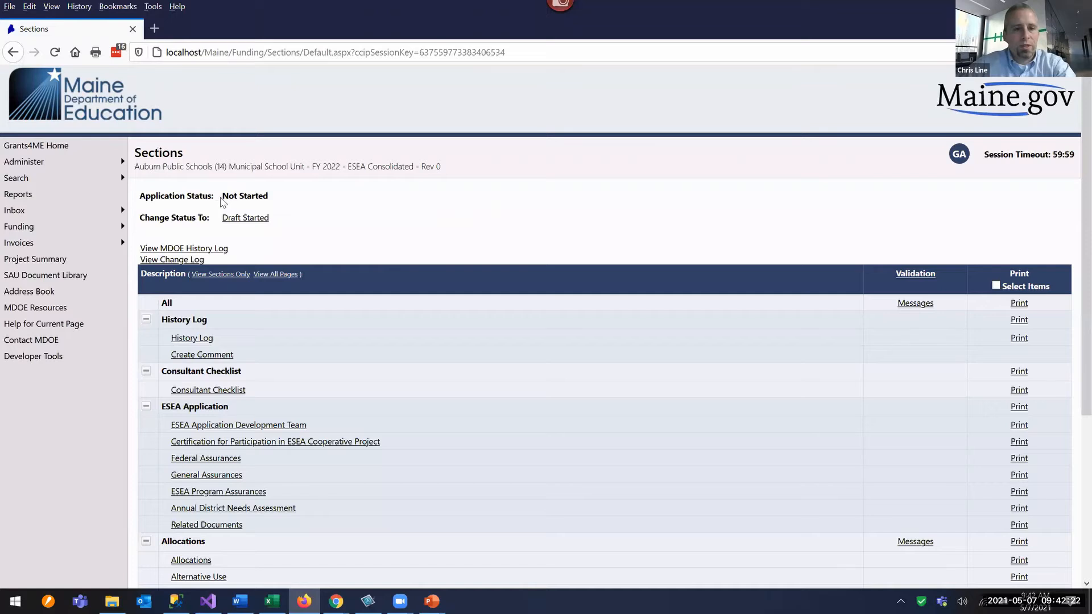
- Examine the application's status, its available status change, and the list of sections and pages
triple_click(289, 198)
click(285, 194)
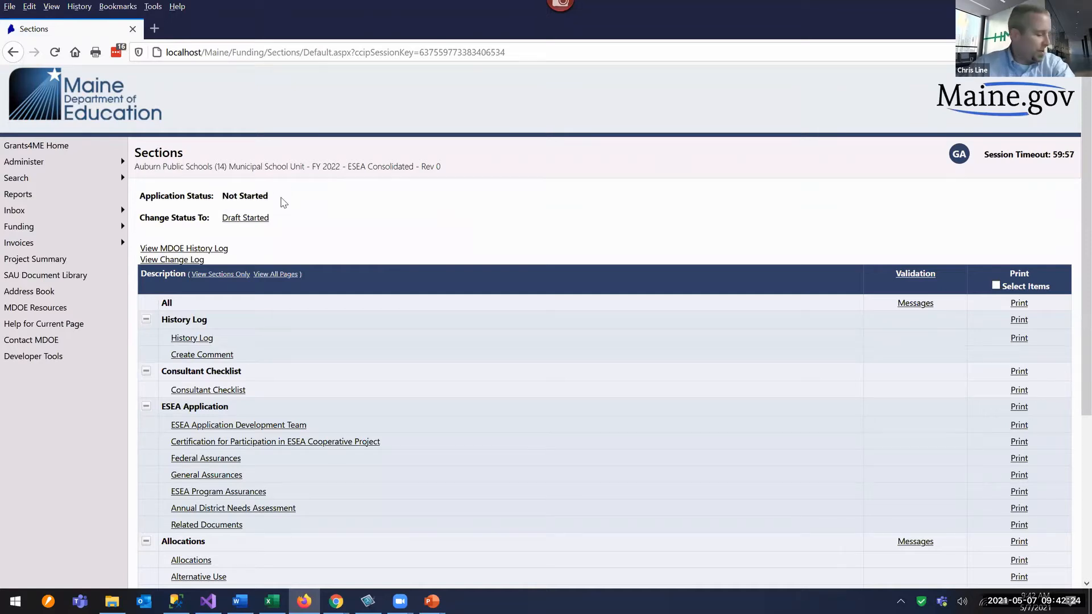
triple_click(287, 203)
click(297, 200)
mouse_move(256, 221)
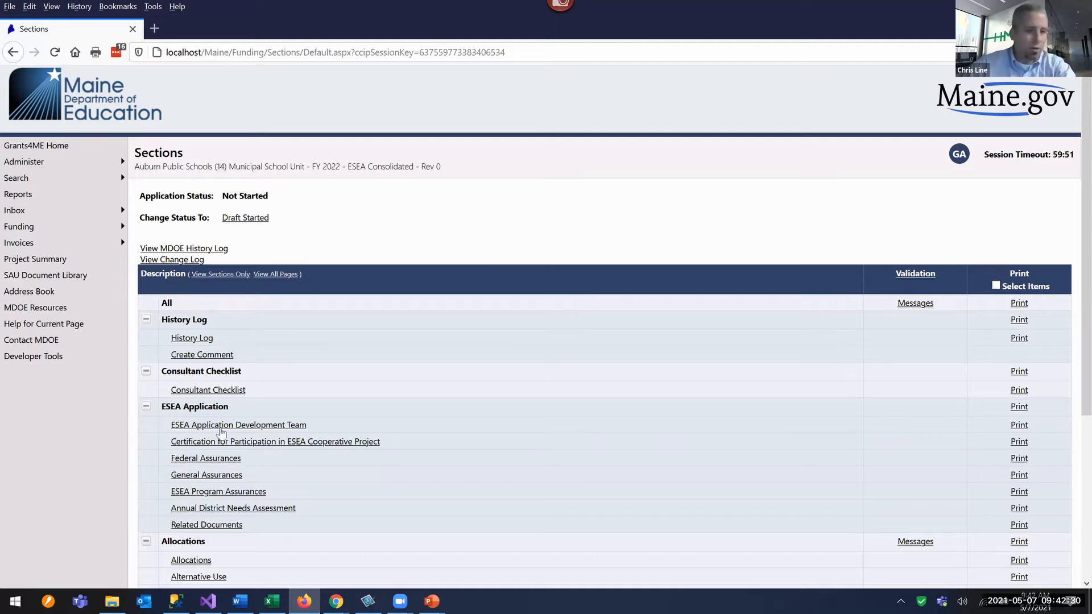
scroll(220, 414, down, 5)
scroll(217, 333, up, 5)
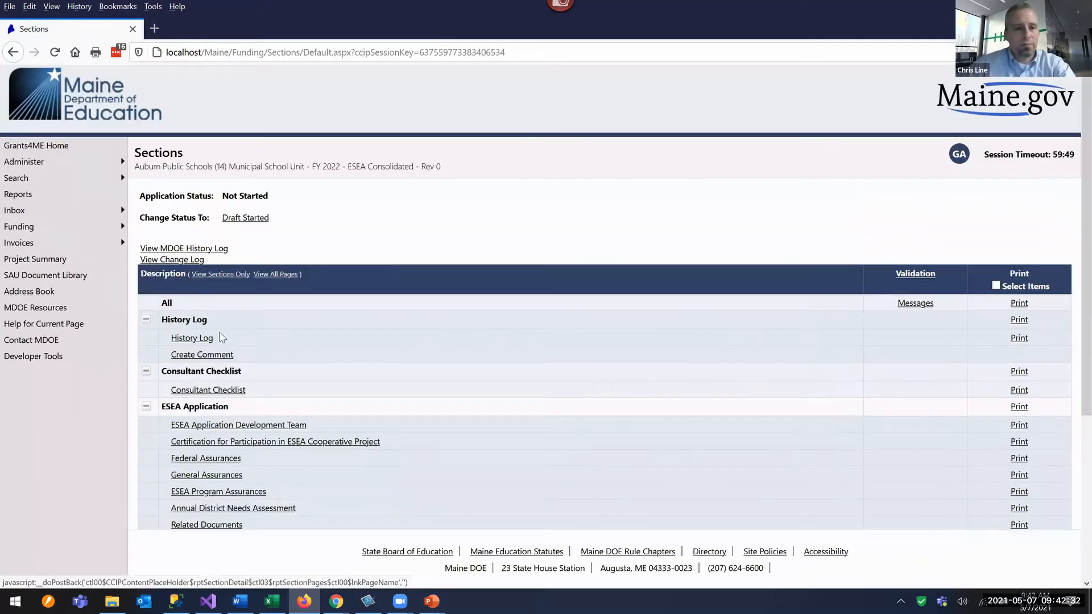
- Reduce the list to section headings only, and open the Allocations page from the Allocations section
click(217, 274)
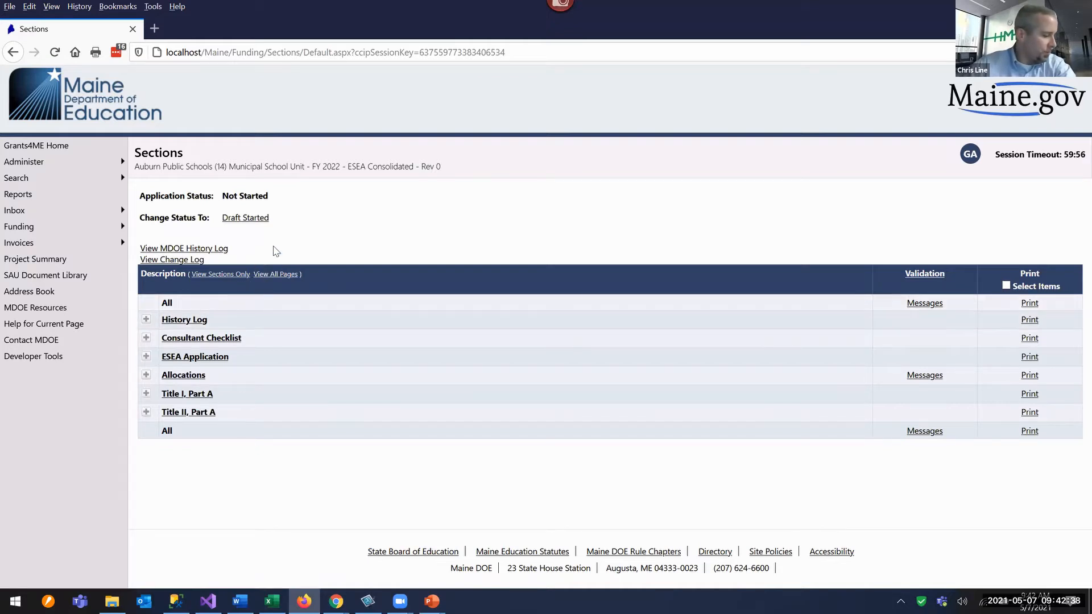
click(147, 394)
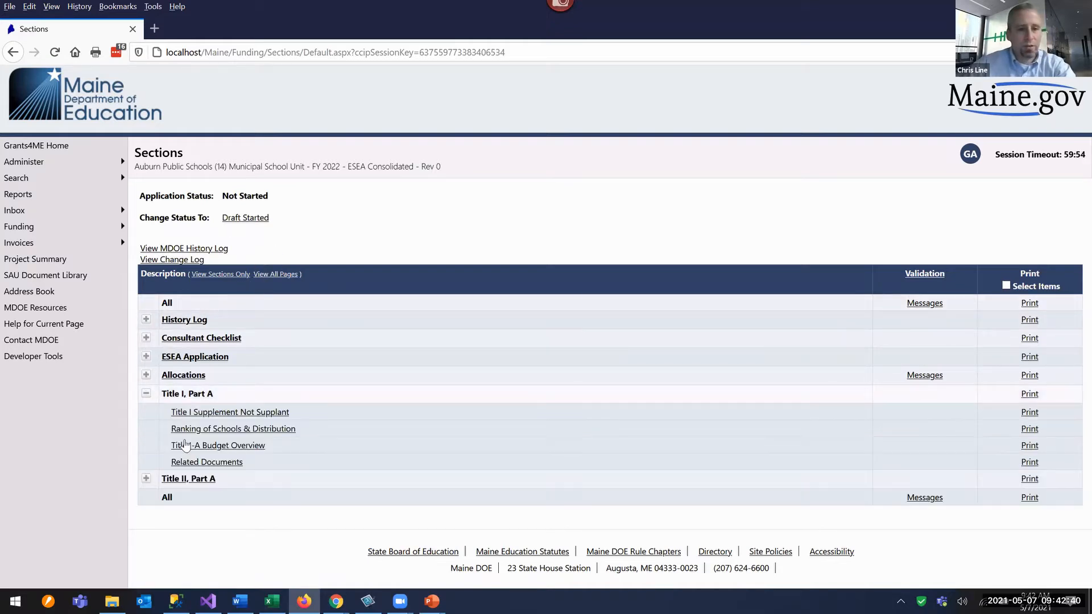
click(147, 394)
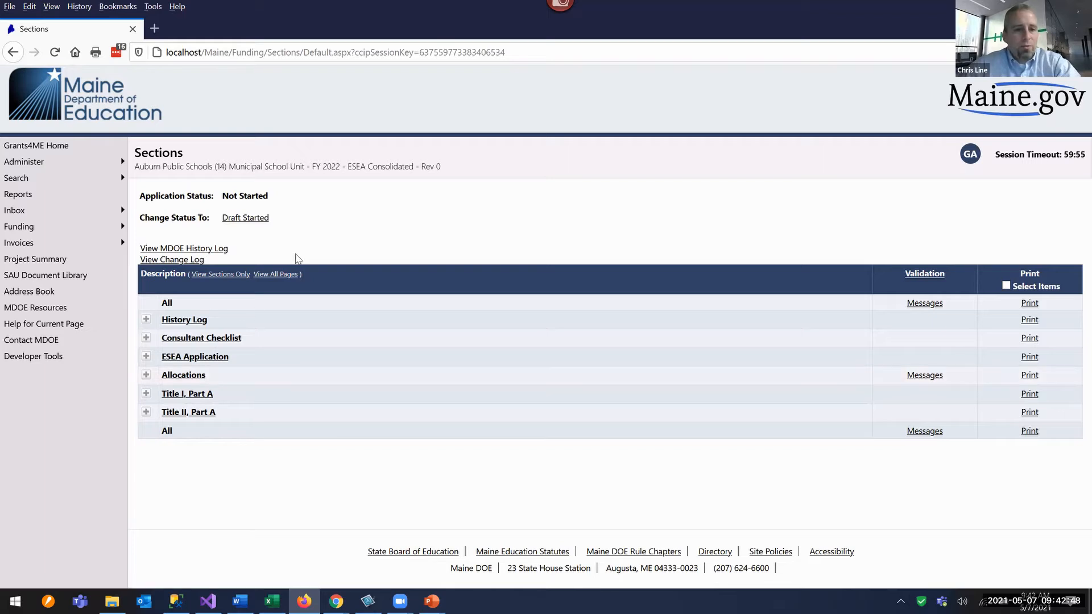
click(187, 377)
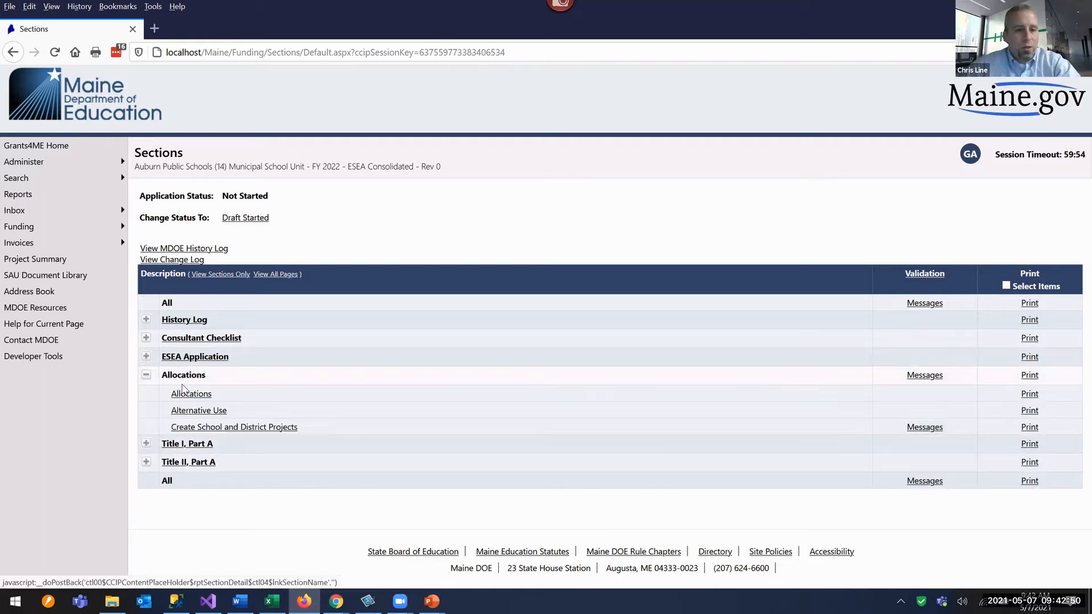
click(187, 396)
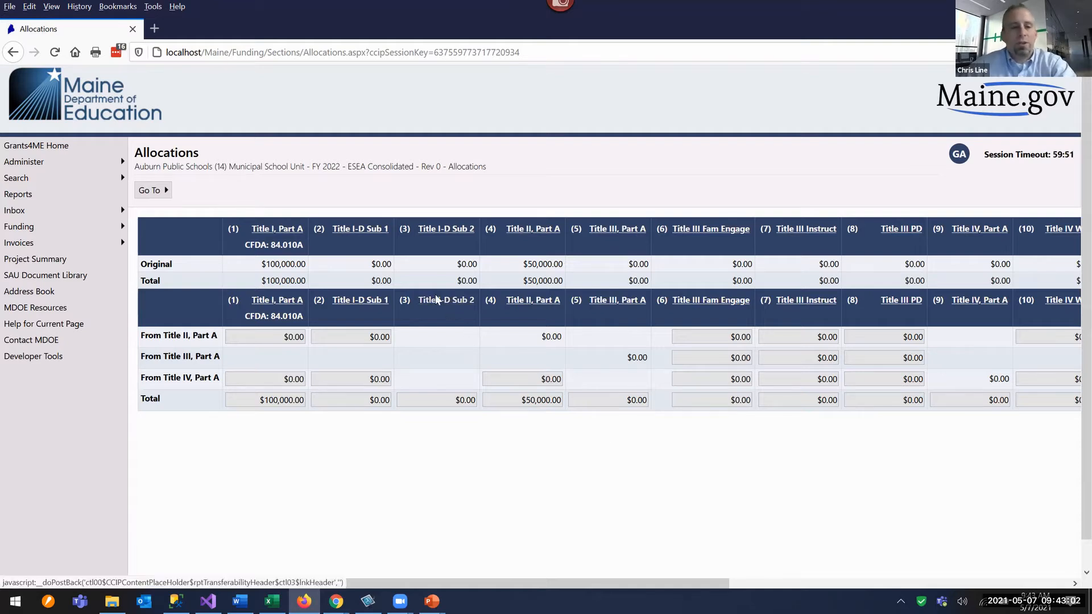
- Return to the Sections page and change the application status to Draft Started
click(164, 191)
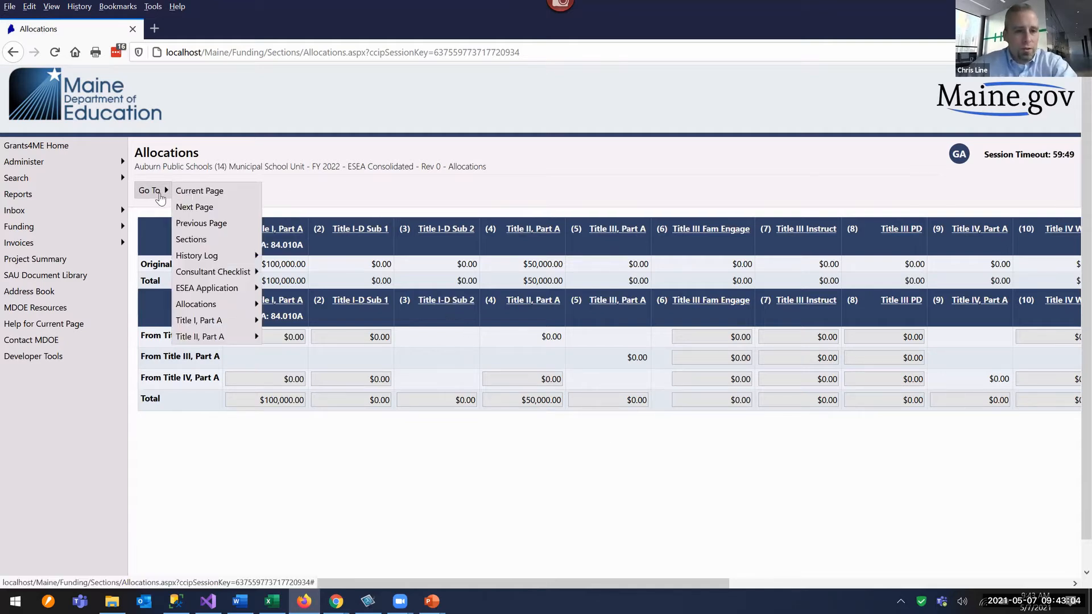
click(197, 240)
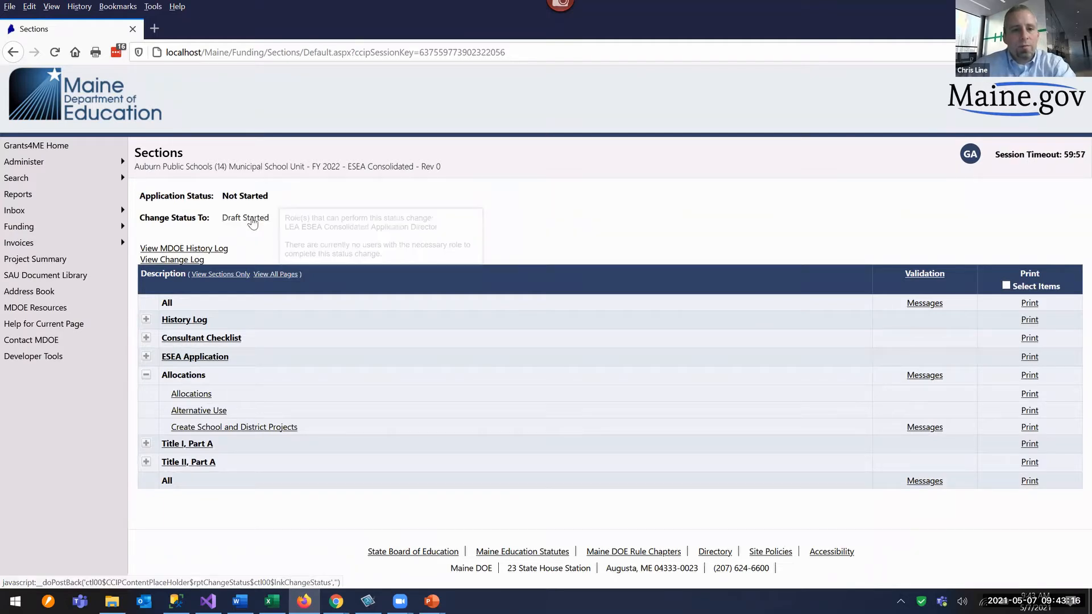
click(251, 221)
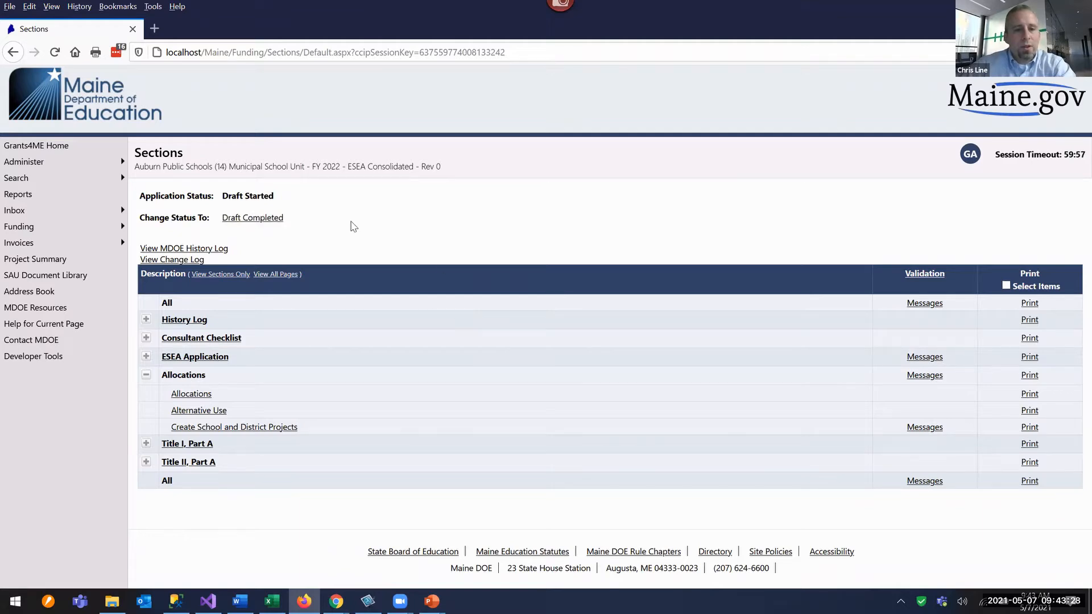
mouse_move(245, 222)
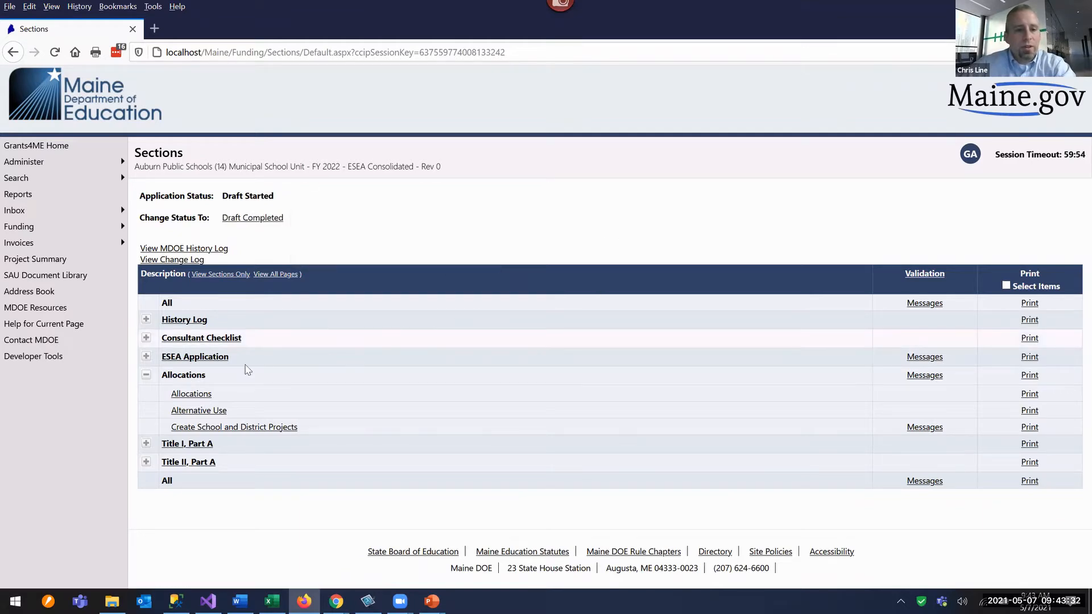
- On the Allocations page, transfer $20,000 from Title II, Part A to Title I, Part A
click(190, 394)
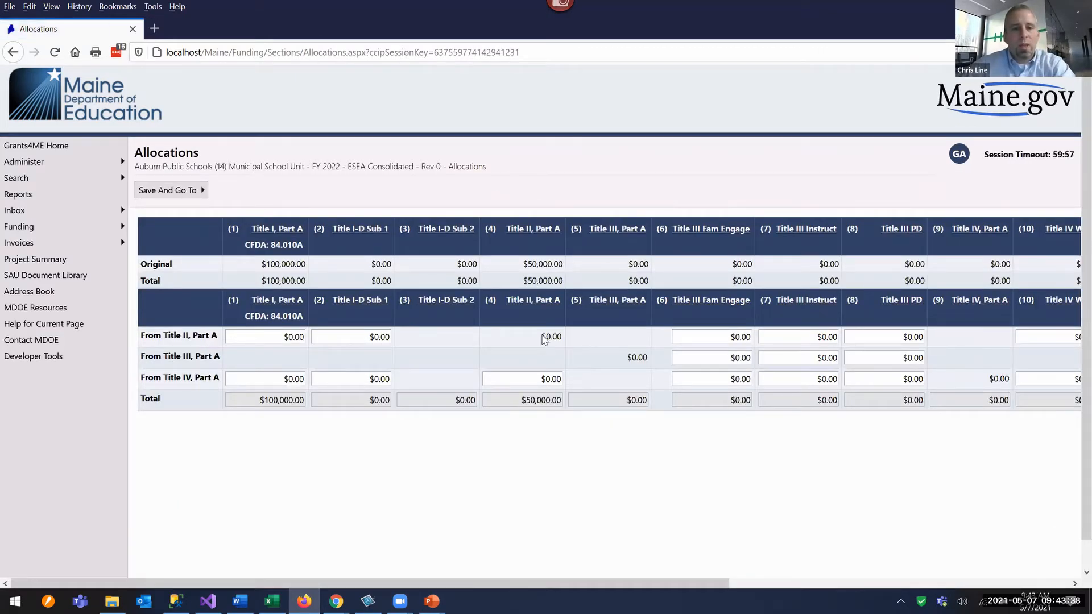
drag(279, 343, 339, 346)
text(20000)
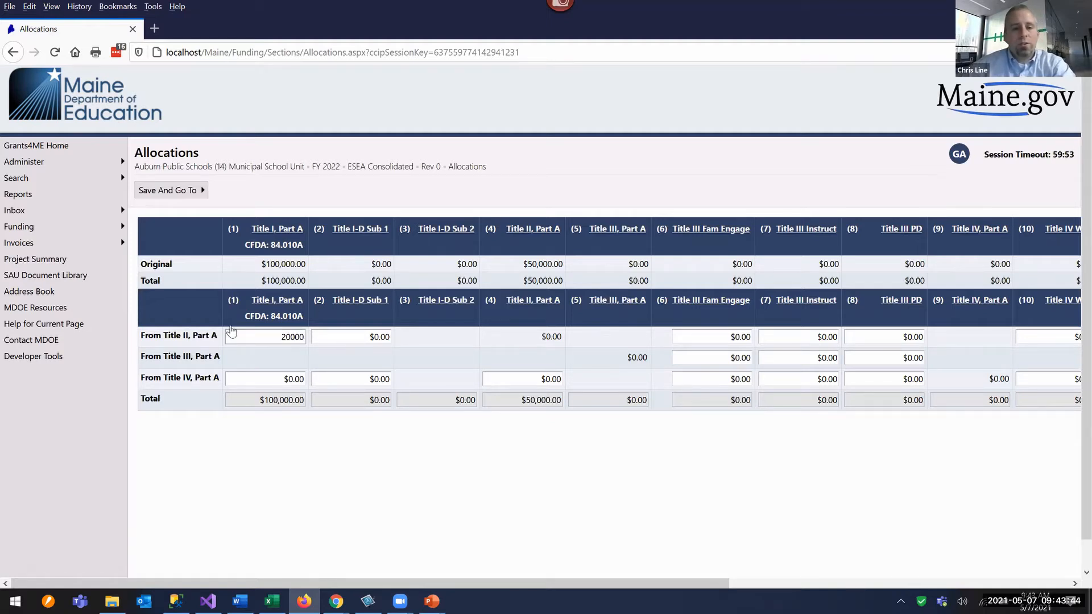
click(544, 331)
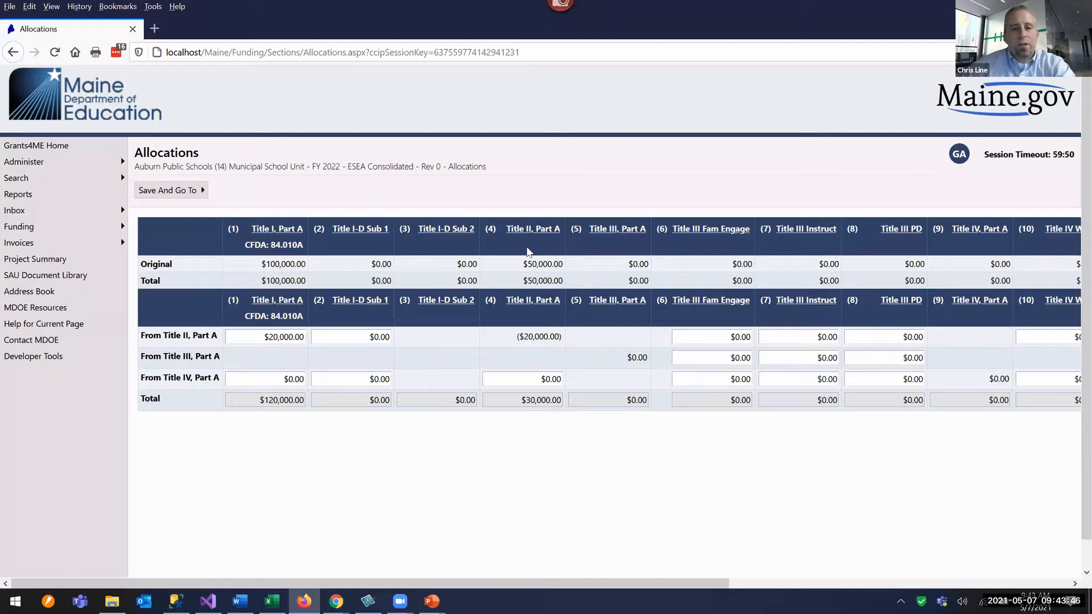
- Review the original allocations for Title II, Part A and Title I, Part A alongside the transfer, including the columns further across
double_click(542, 264)
click(273, 341)
drag(263, 265, 311, 264)
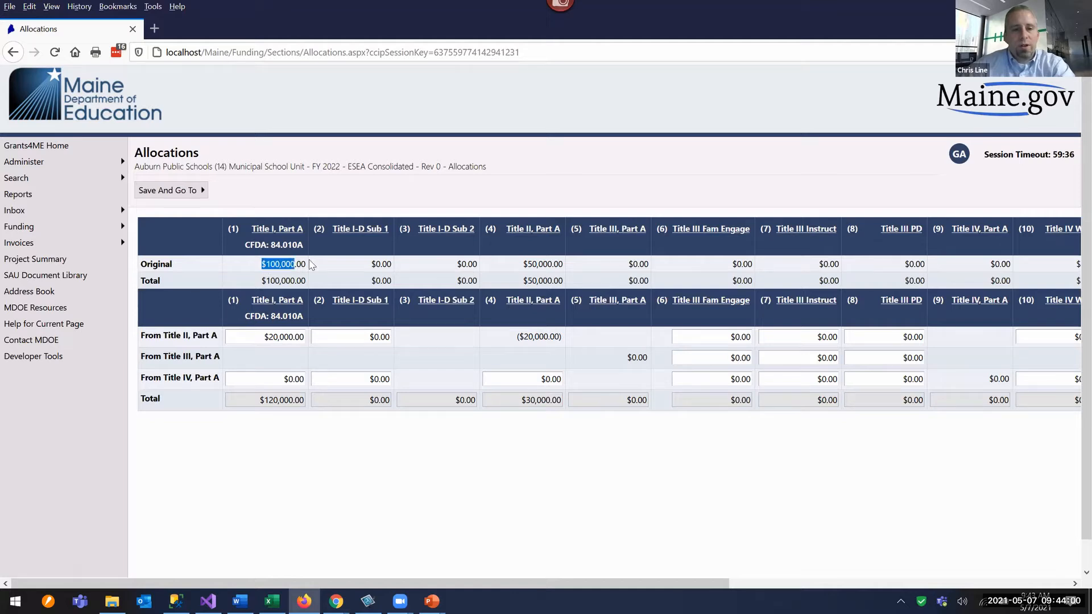
click(297, 277)
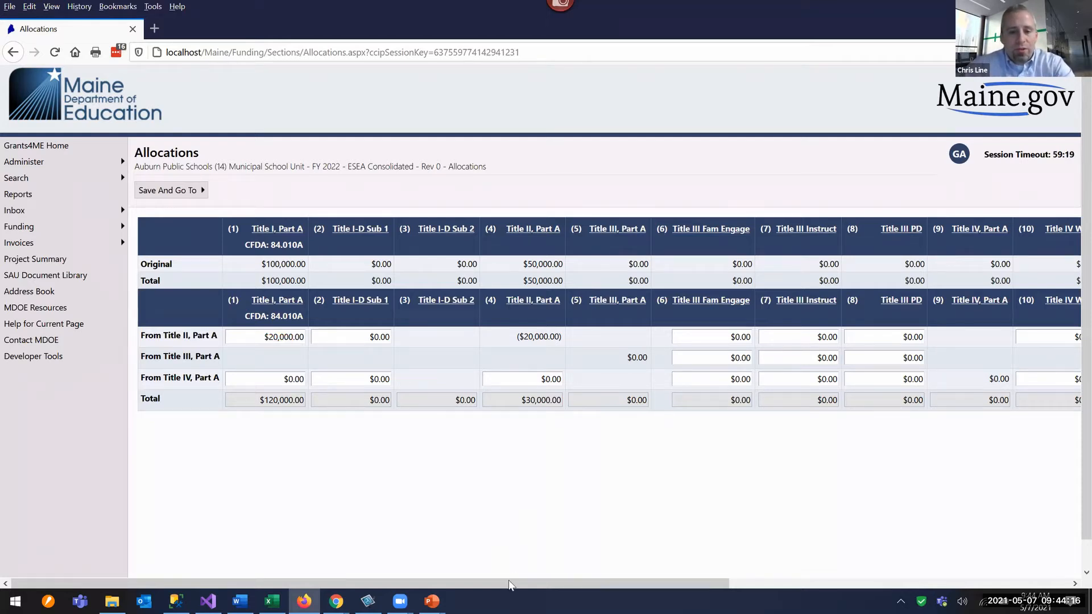
click(1036, 582)
drag(805, 580, 248, 380)
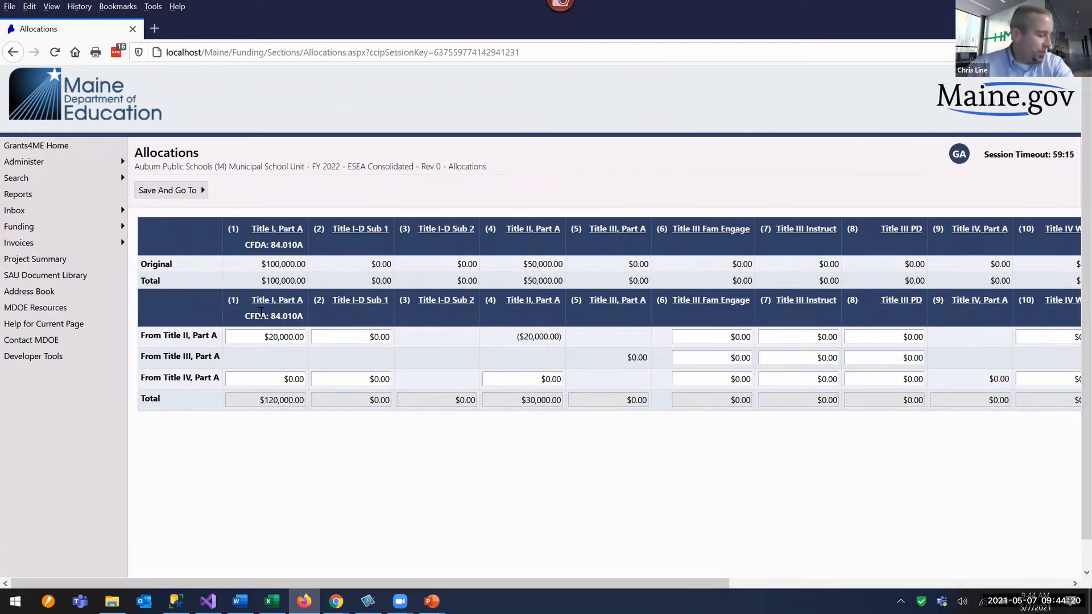
- Save the allocations and go to the Sections page
mouse_move(176, 195)
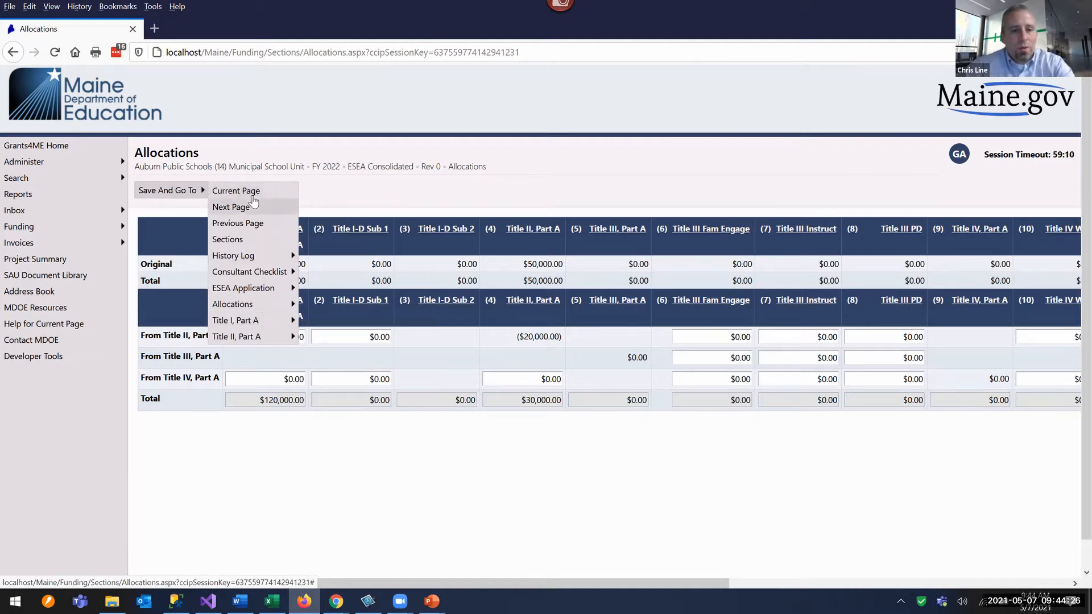
mouse_move(251, 256)
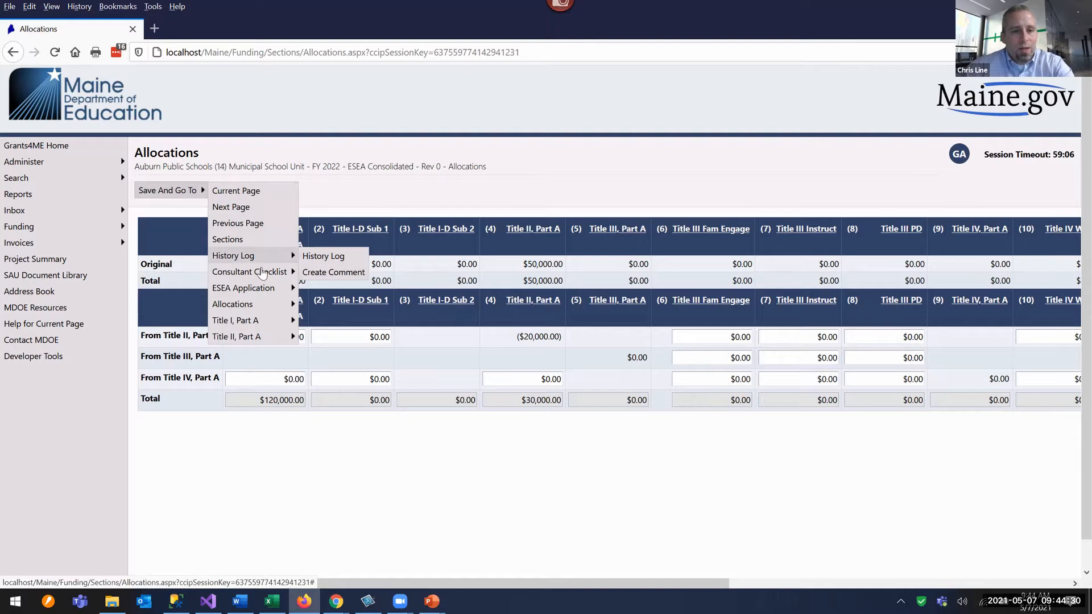
mouse_move(285, 275)
mouse_move(257, 289)
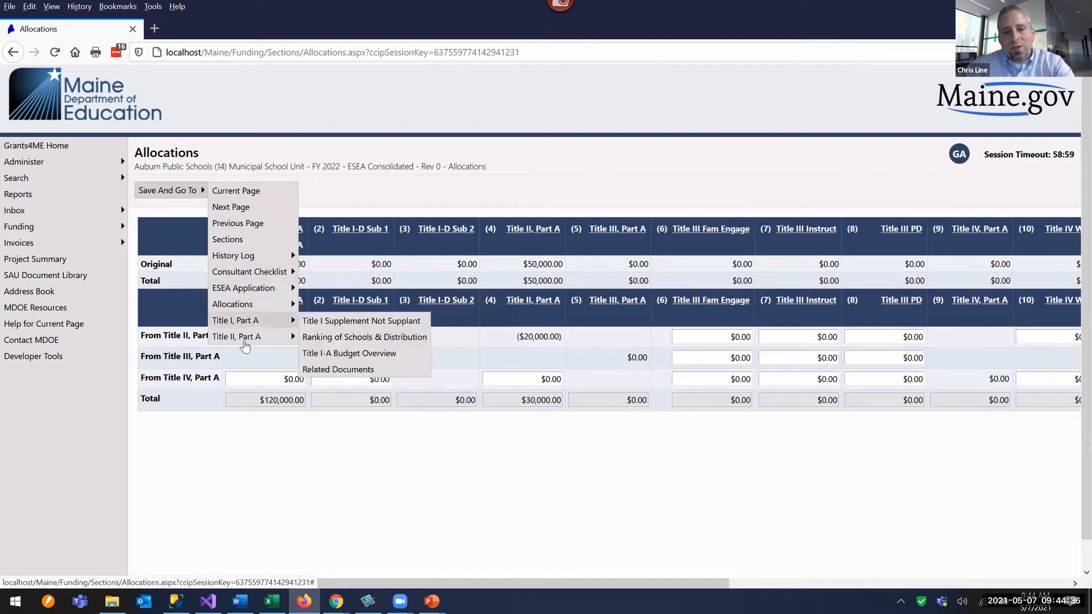
mouse_move(251, 348)
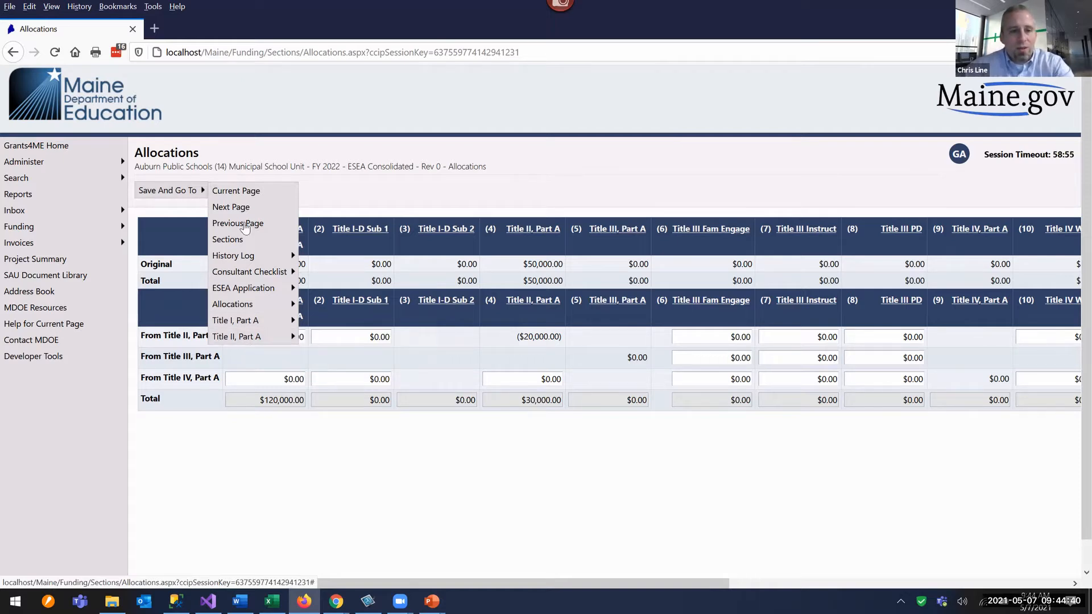
mouse_move(254, 308)
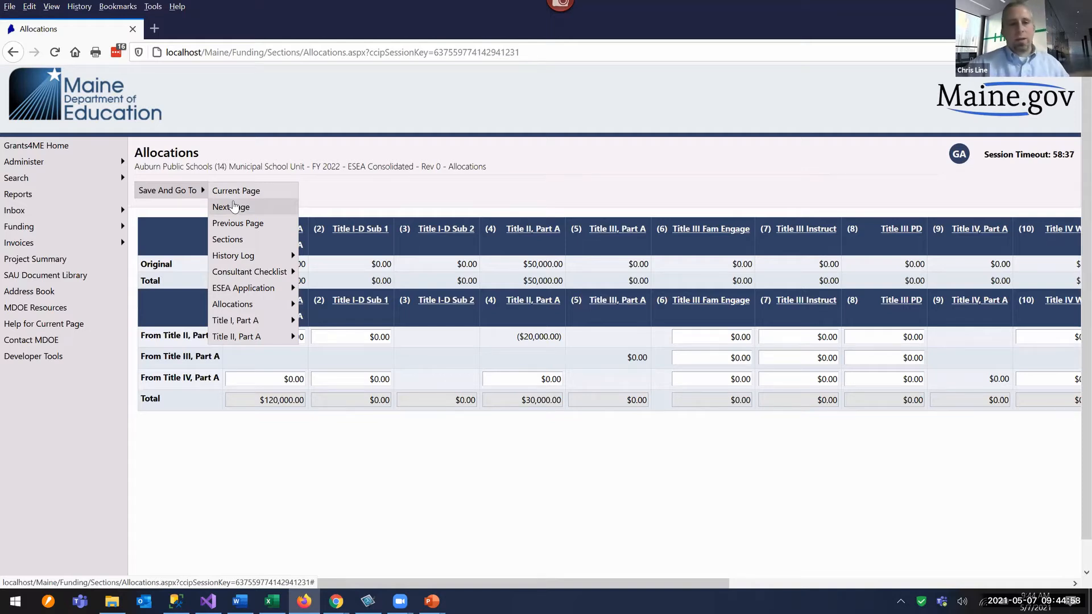
click(238, 246)
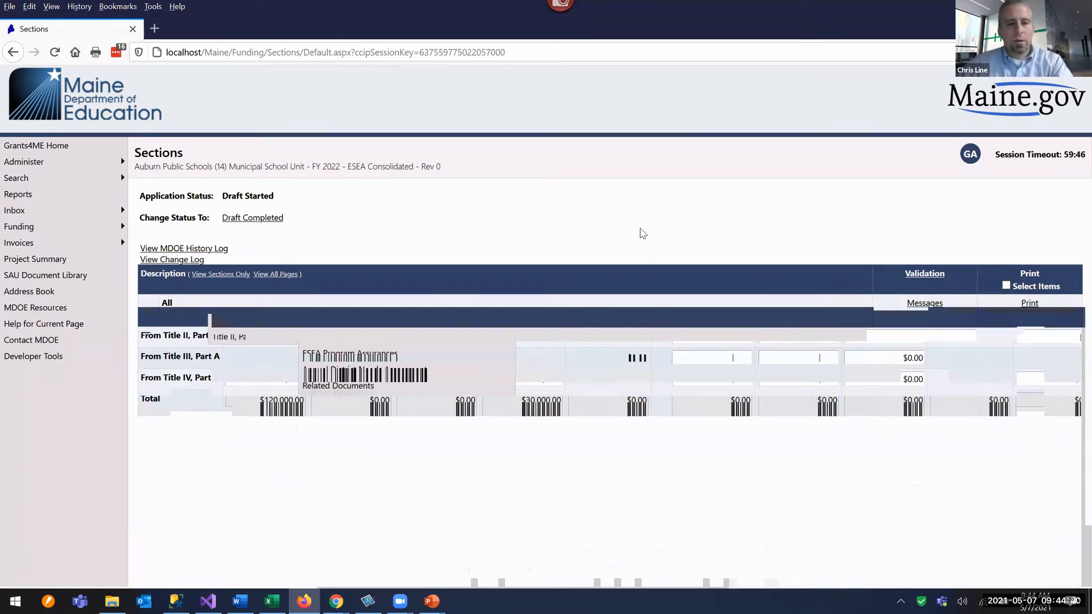
- Switch to the PowerPoint slide show and advance to the ESEA Consolidated slide on creating or deleting projects
key(alt+Tab)
key(Tab)
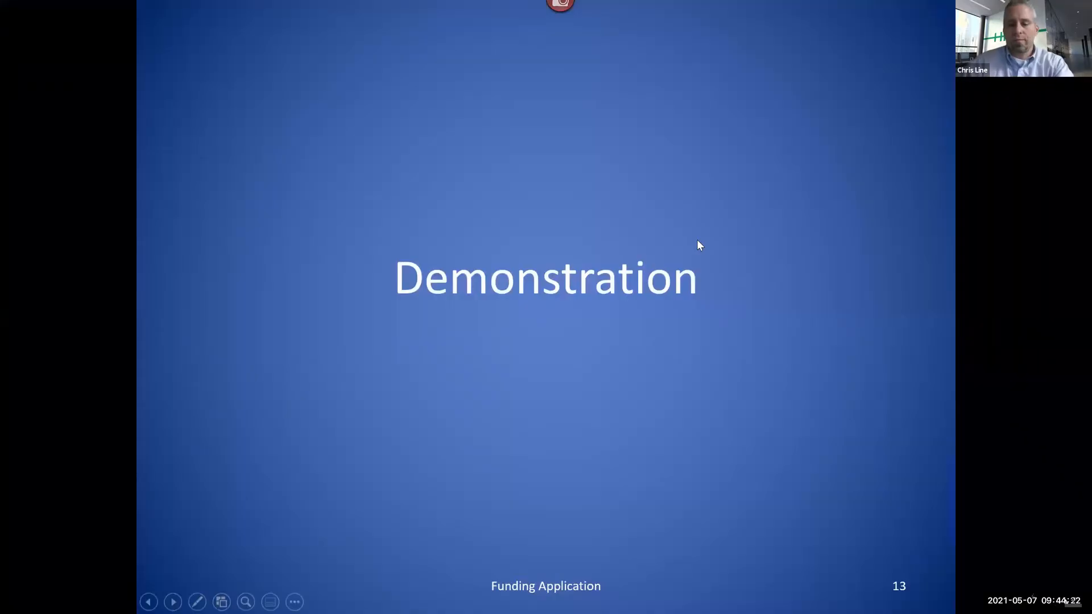
key(Right)
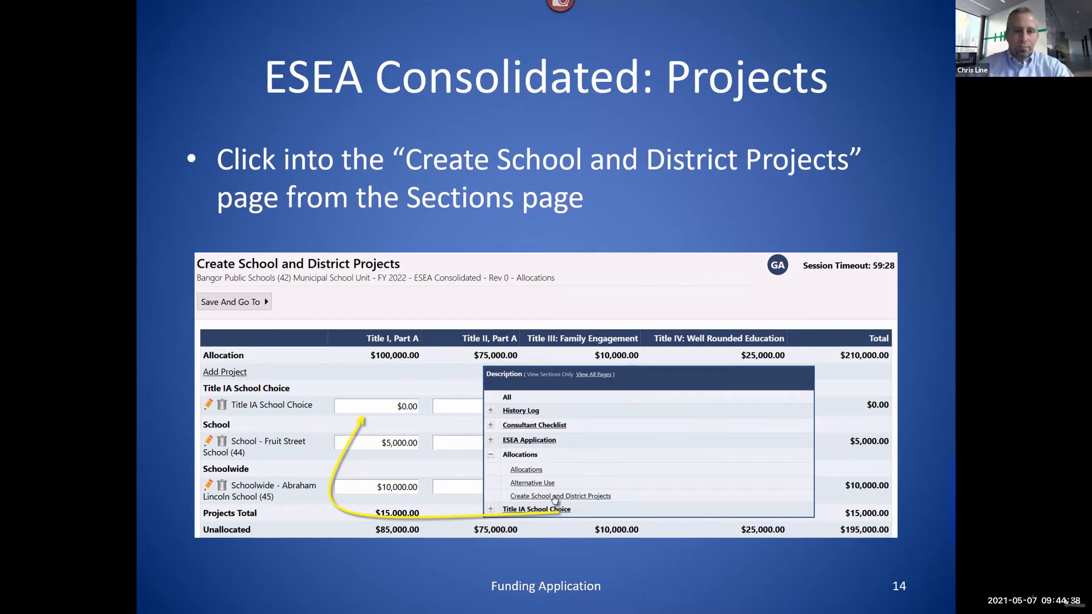
key(Right)
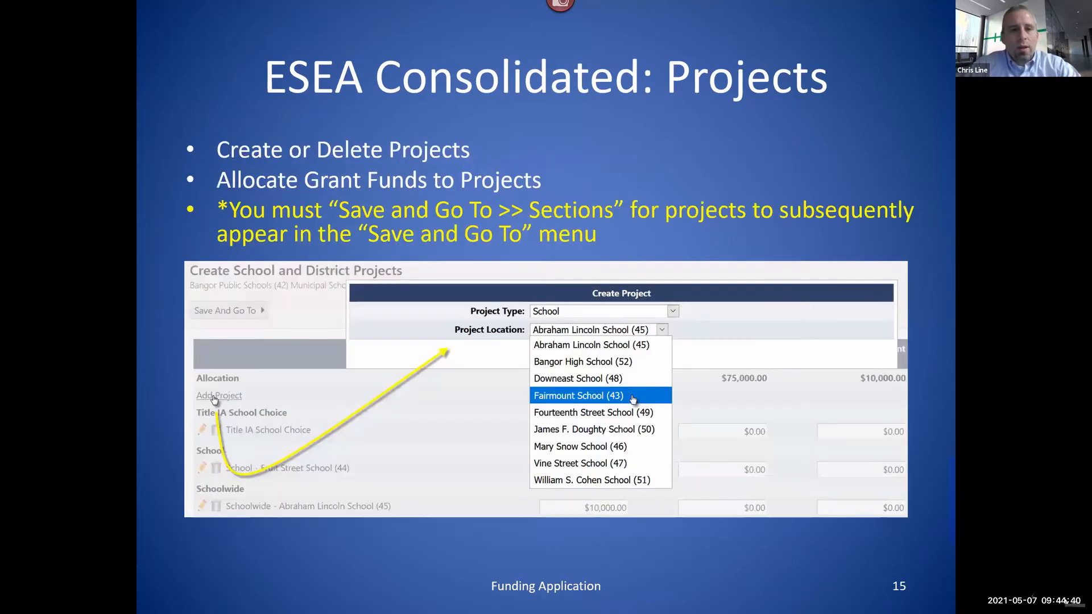
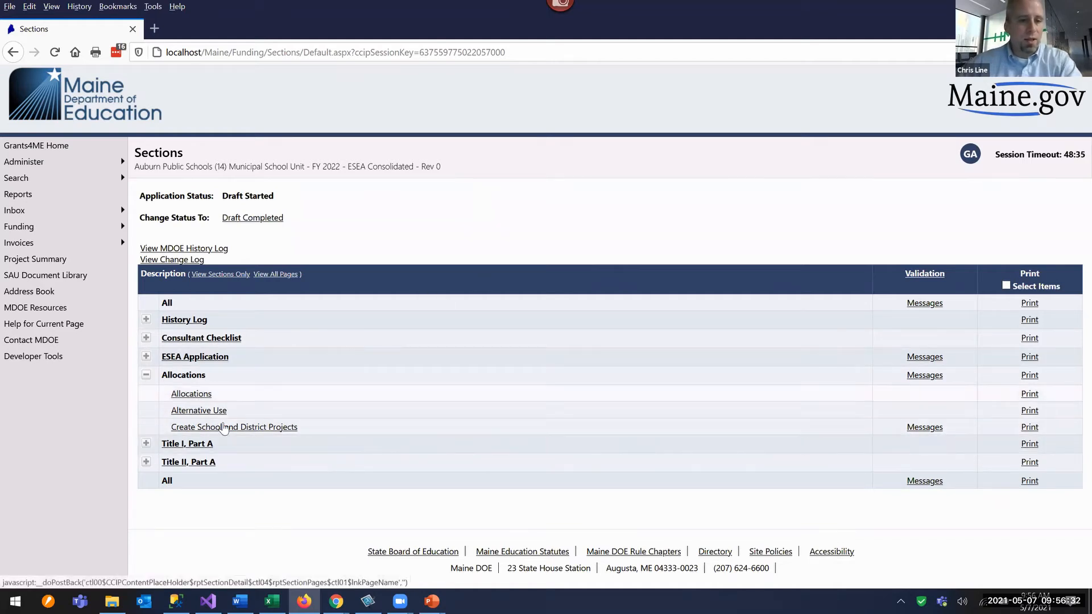
- Reopen the Allocations page of the ESEA Consolidated application
click(190, 397)
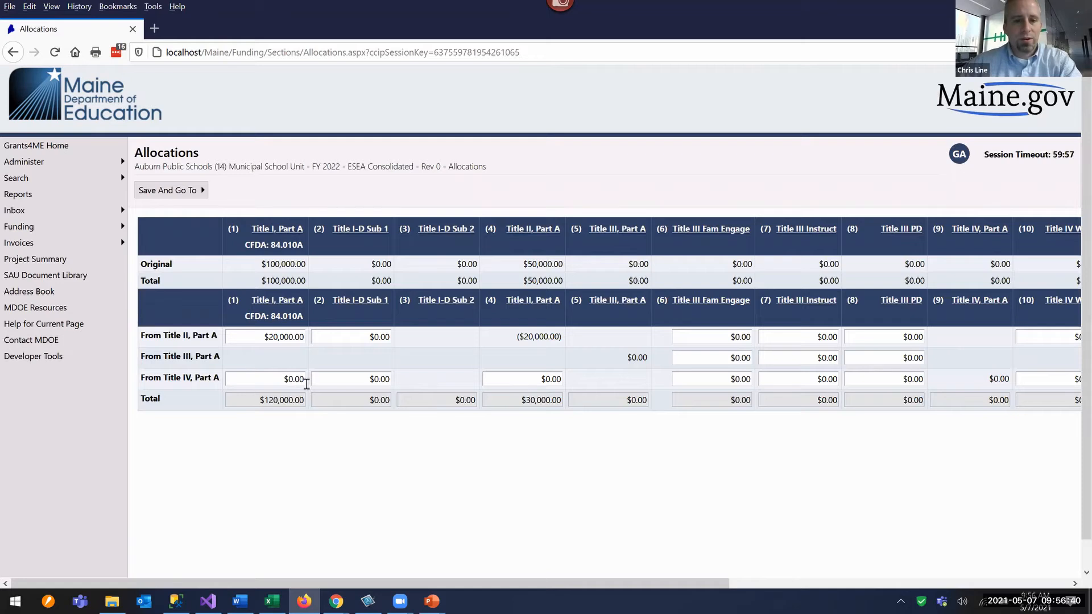
- Save the allocations and go to the Create School and District Projects page
click(187, 190)
mouse_move(273, 337)
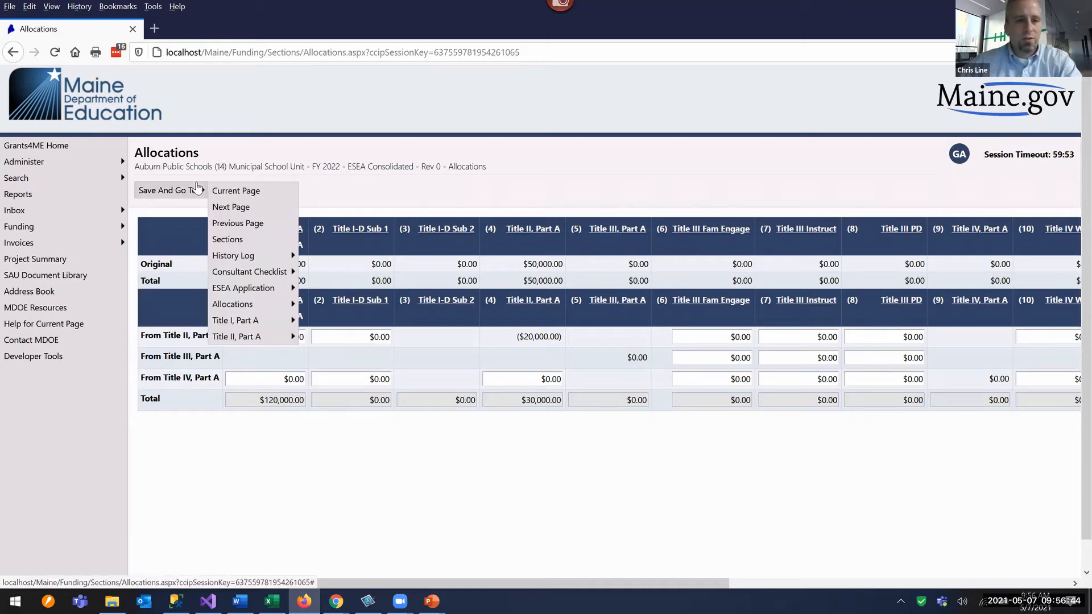
mouse_move(263, 309)
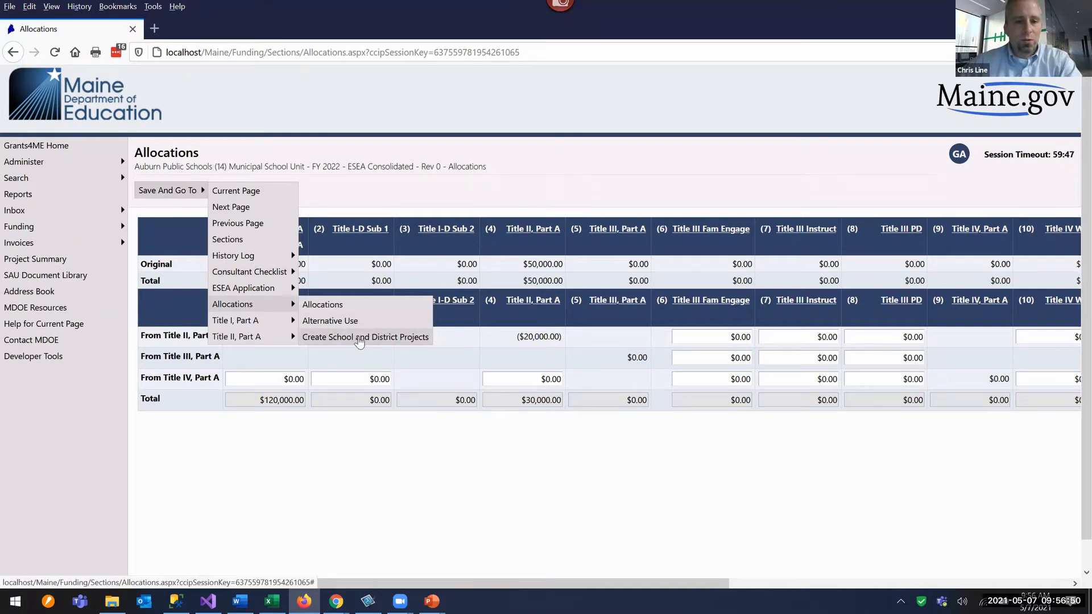
click(360, 338)
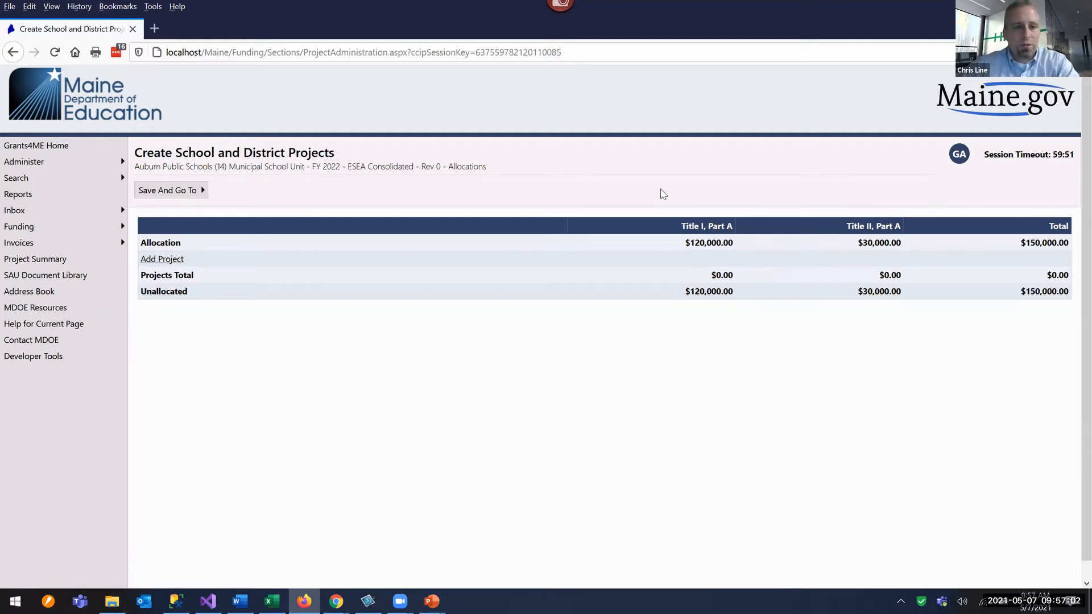
- Add a project of type Title IIA Teacher Quality located at Auburn Public Schools (14)
click(170, 263)
click(498, 193)
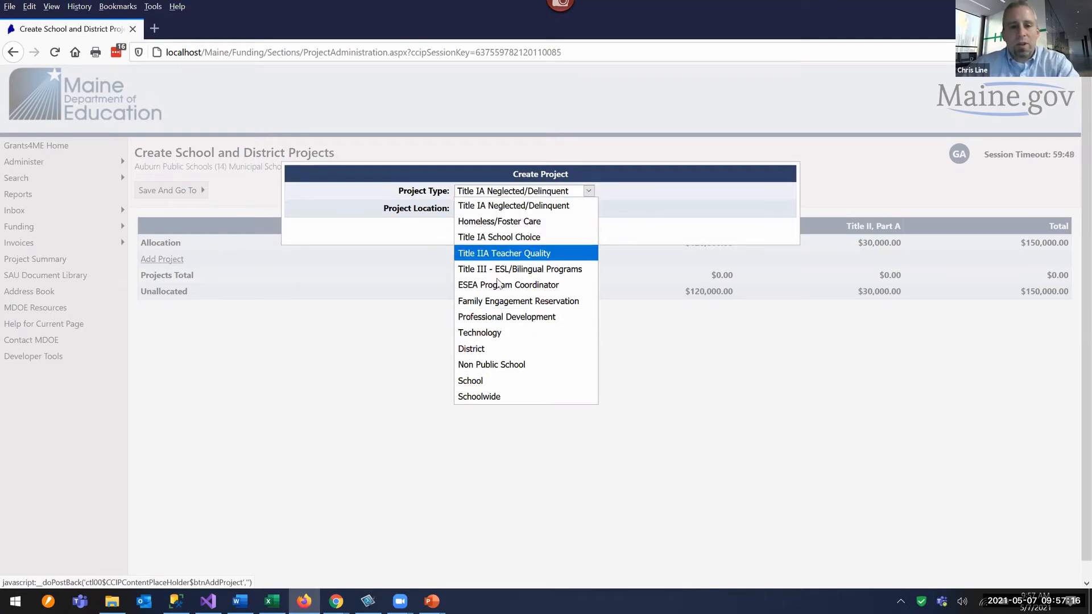
click(533, 258)
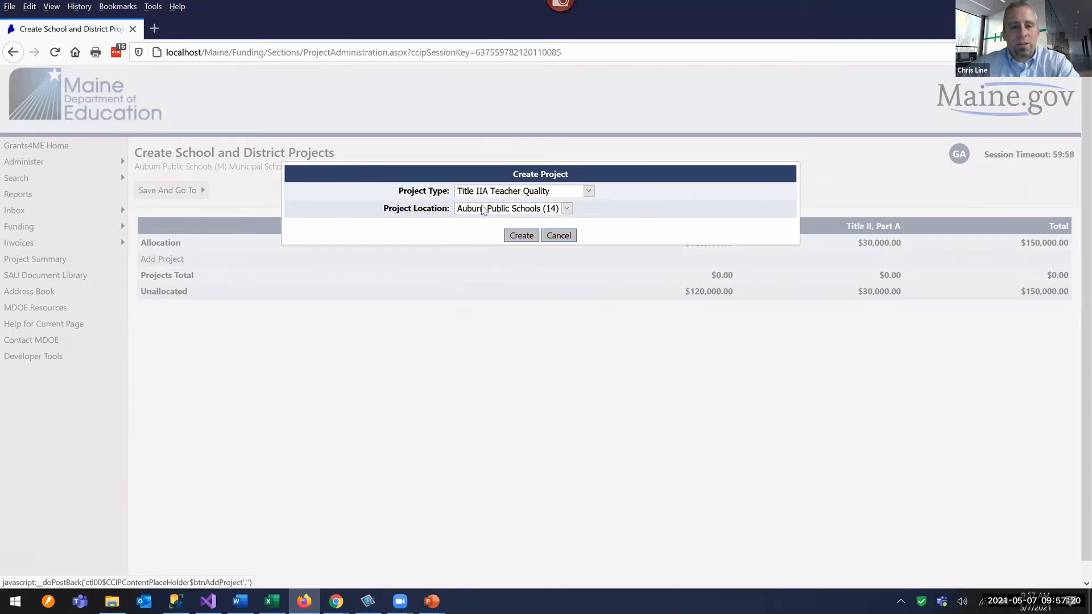
click(522, 236)
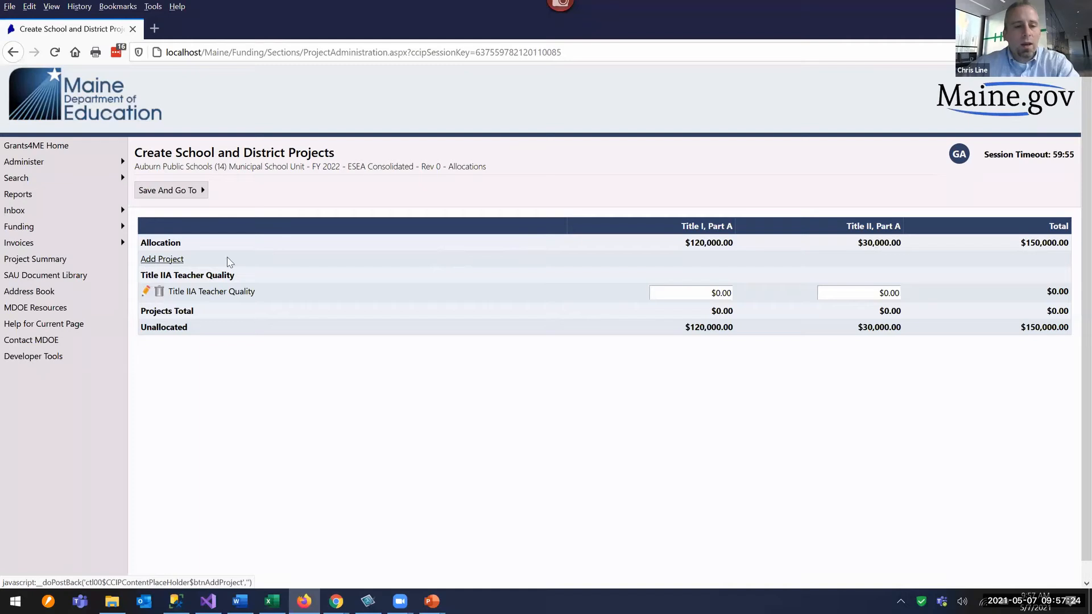
- Create a District project at Auburn Public Schools (14), named with the presenter's first name followed by "runs a project!"
click(170, 263)
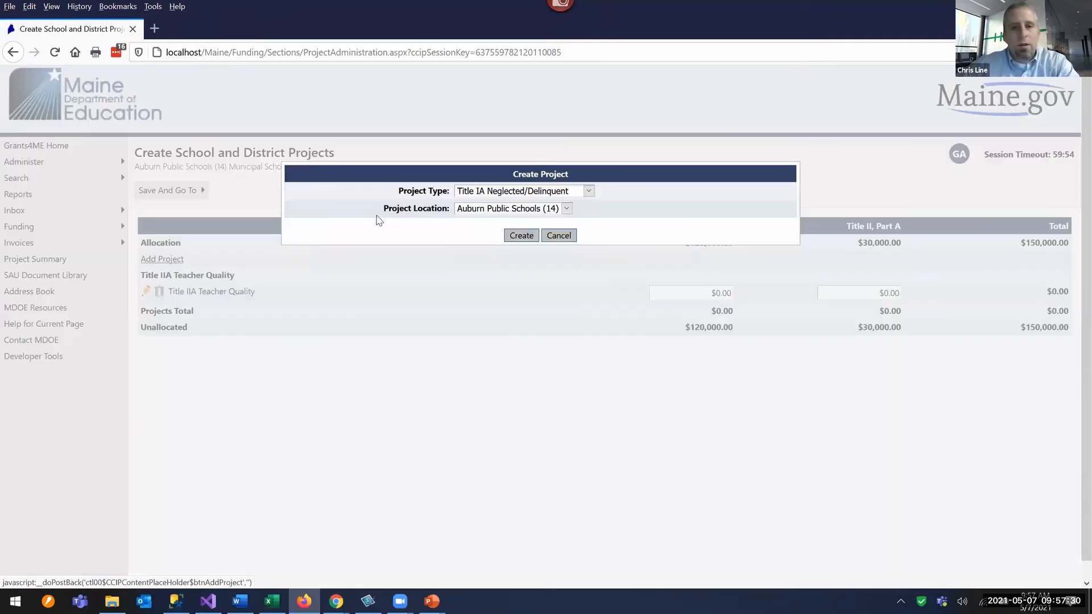
click(478, 193)
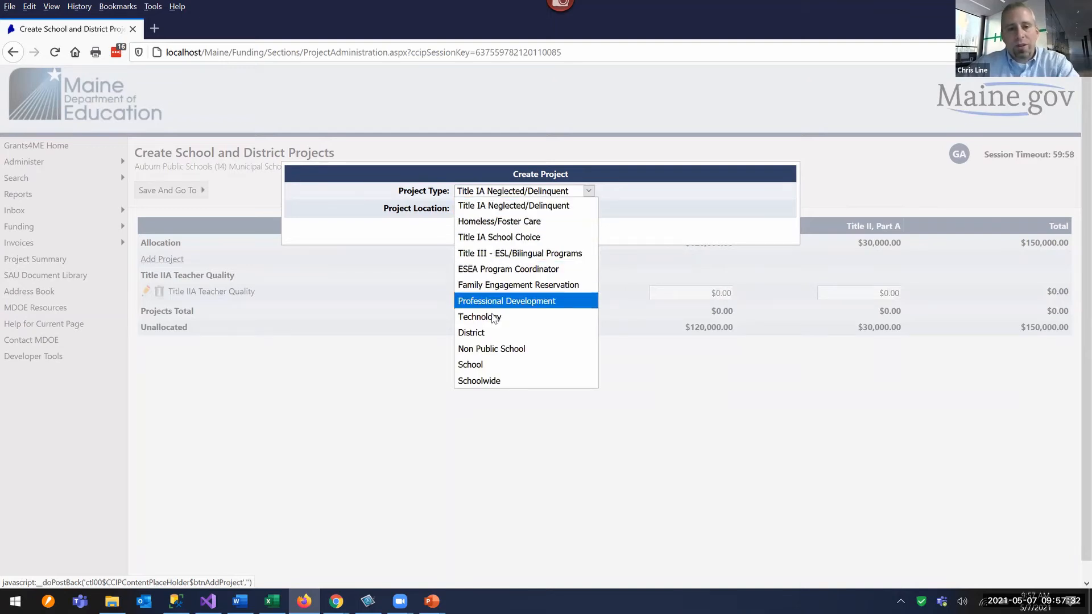
click(492, 332)
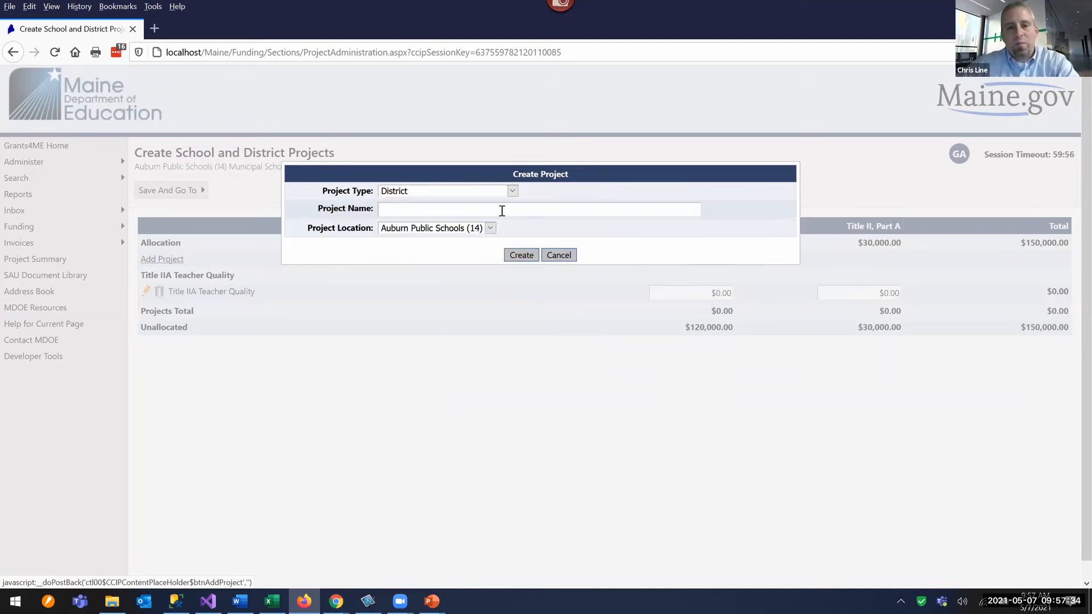
click(412, 207)
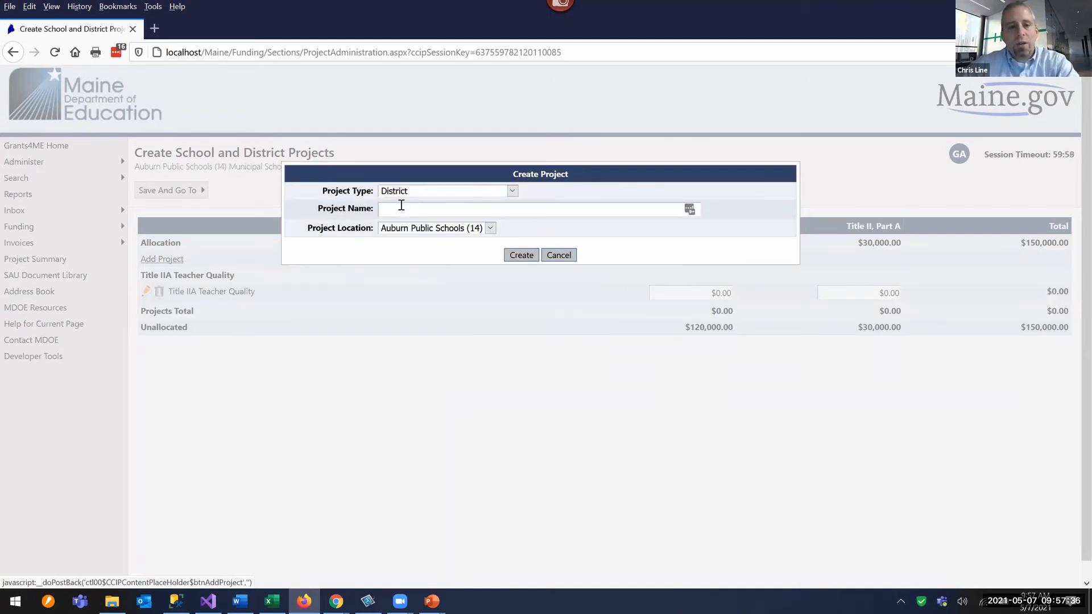
click(409, 209)
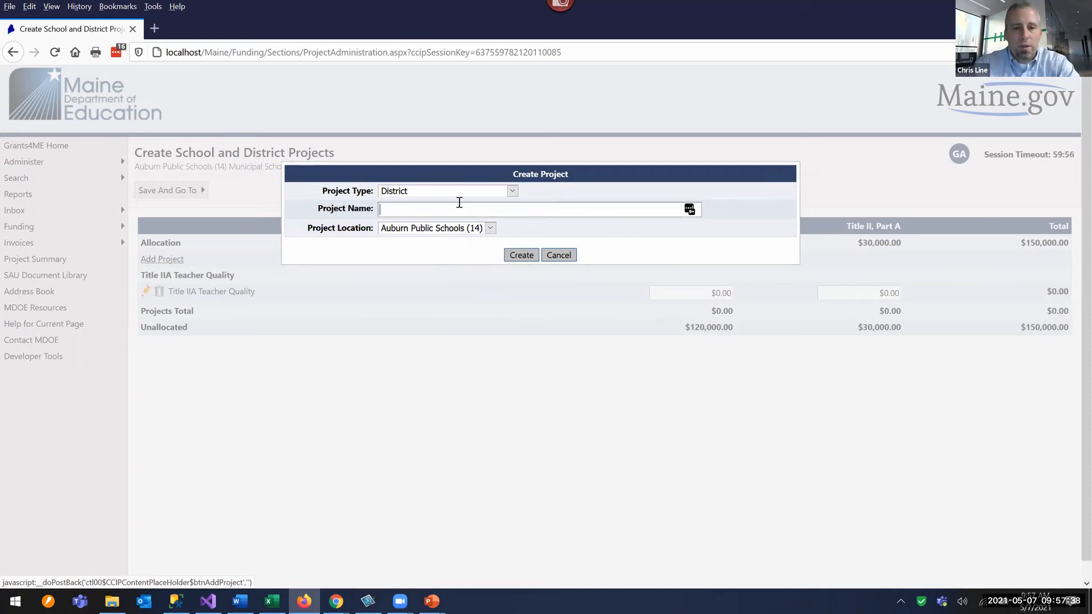
text(Chris runs a project!)
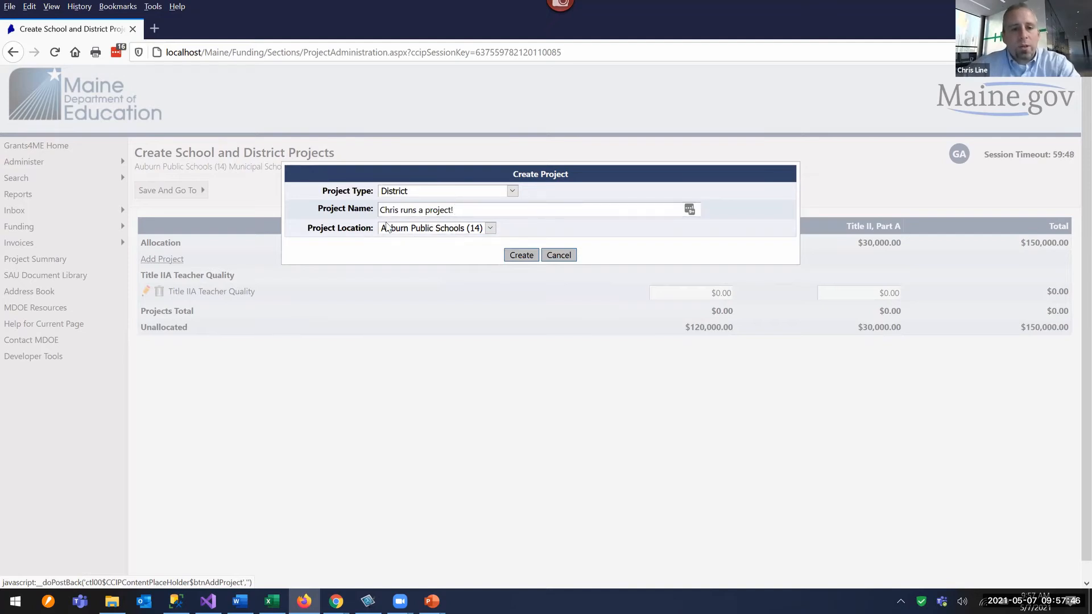
click(522, 254)
- Add a Schoolwide project located at Edward Little High School (23)
click(159, 259)
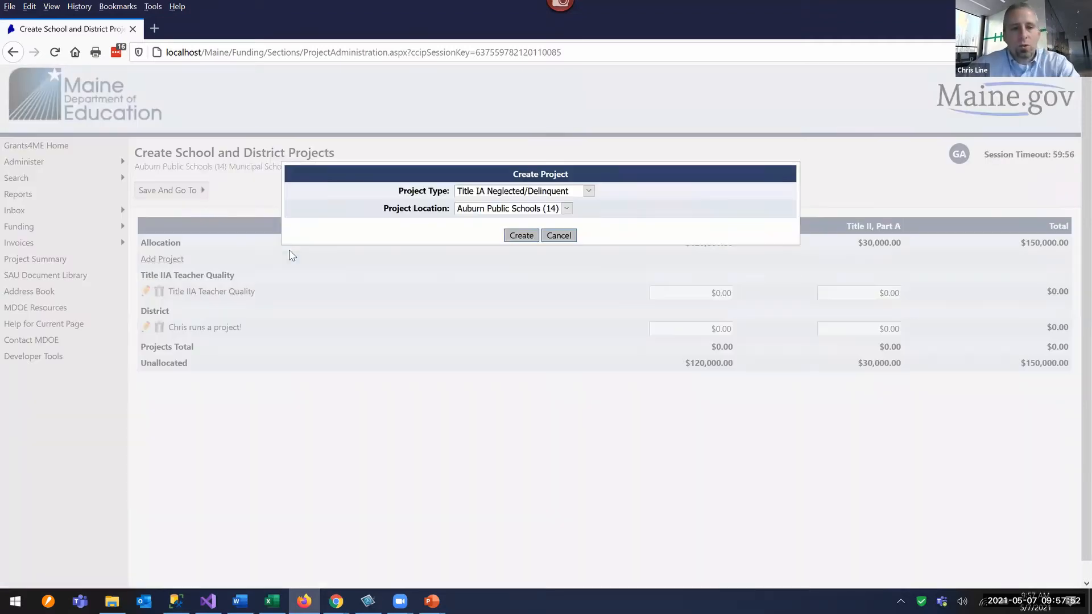
click(483, 193)
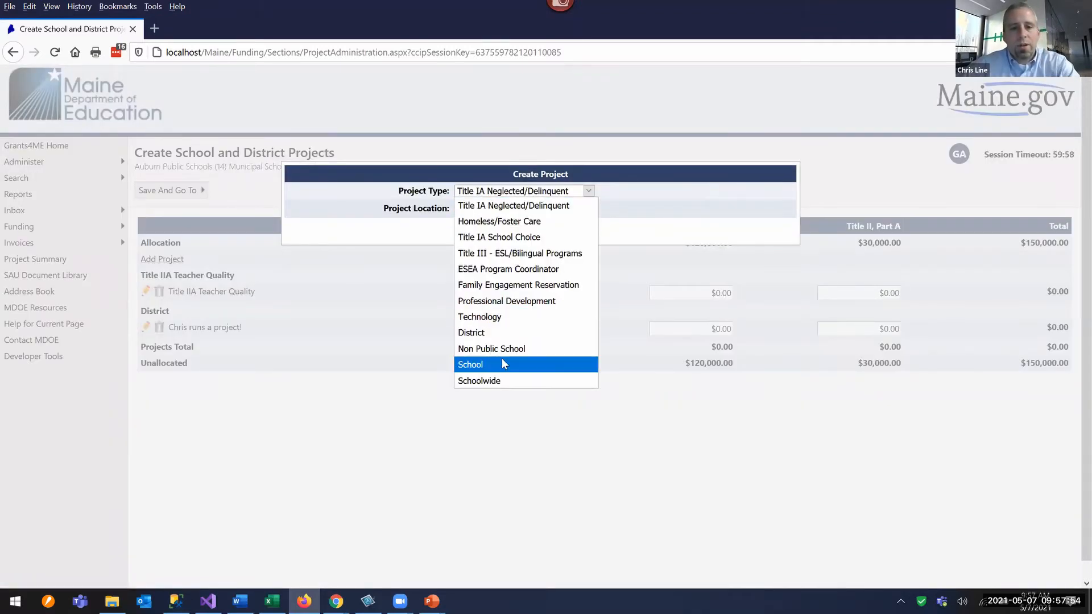
click(506, 381)
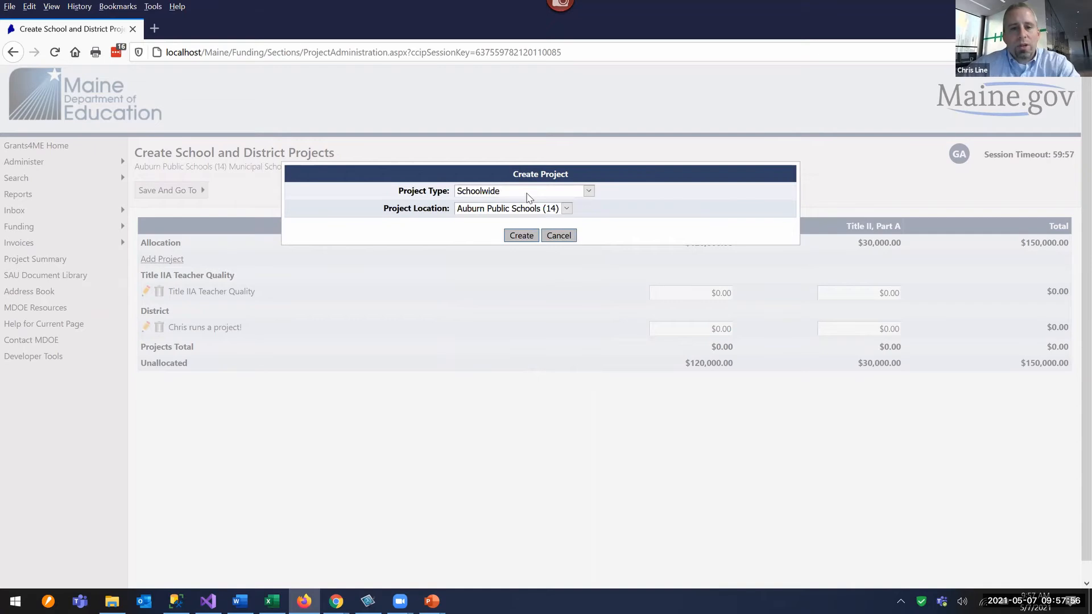
click(487, 209)
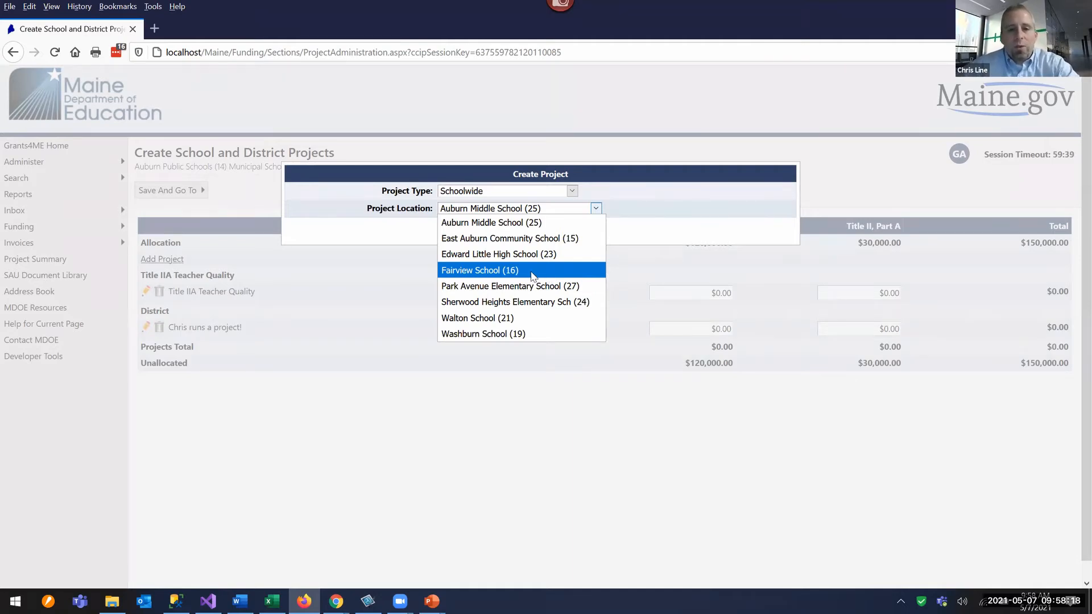
click(495, 254)
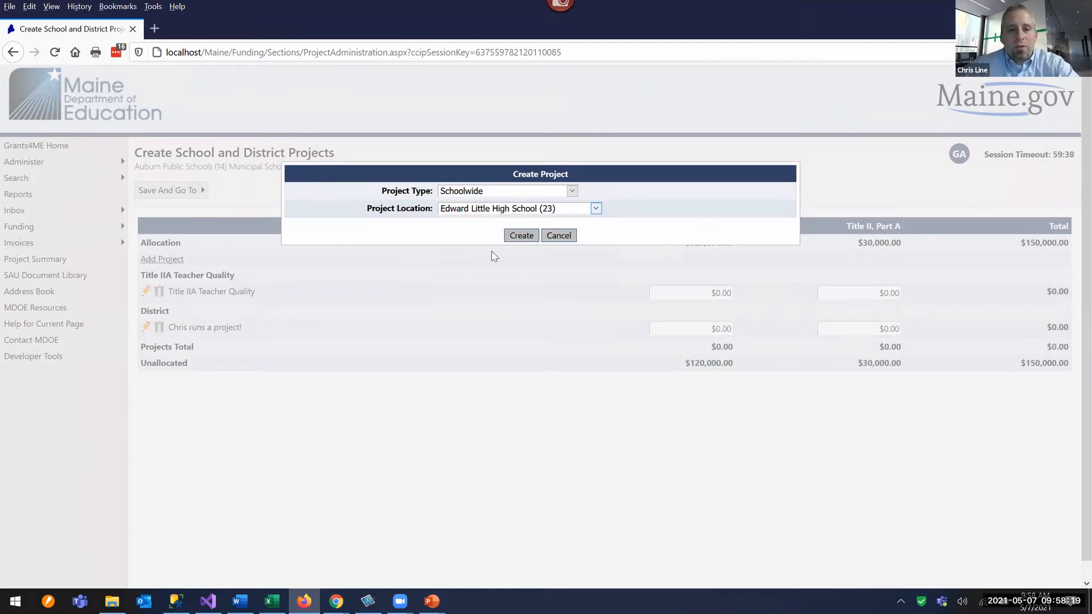
click(517, 235)
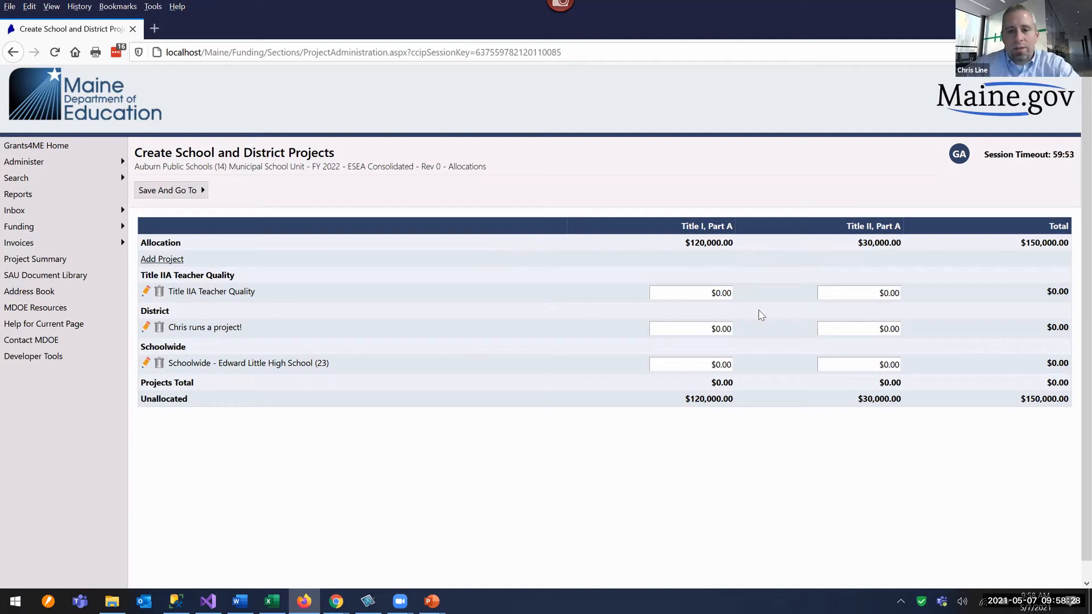
- Allocate the Title I, Part A funds: $80,000 to Title IIA Teacher Quality, $5,000 to the District project and $35,000 to the Schoolwide project
click(712, 291)
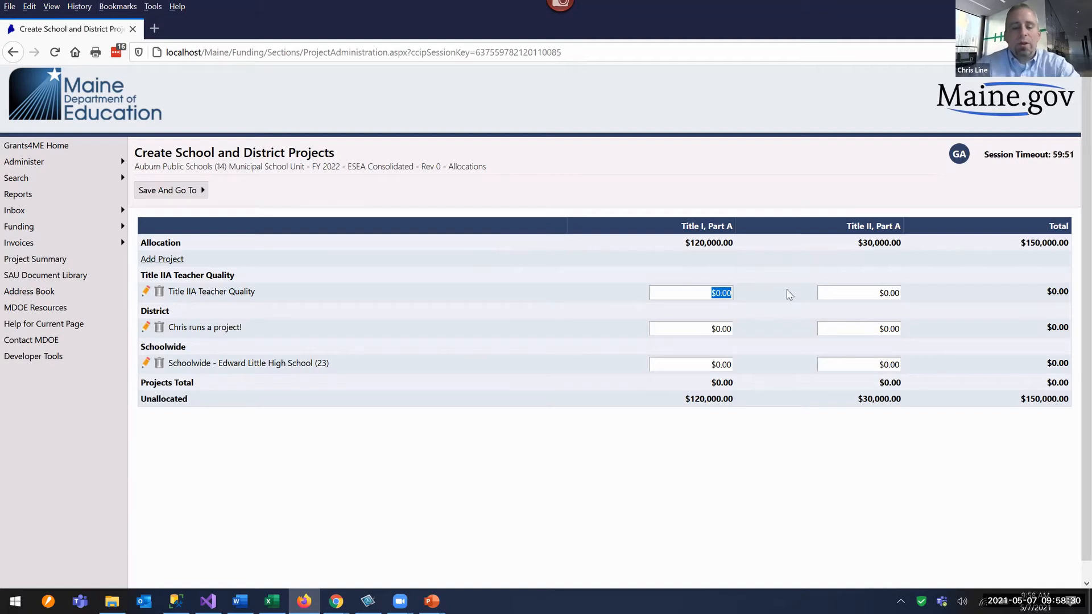
text(80000)
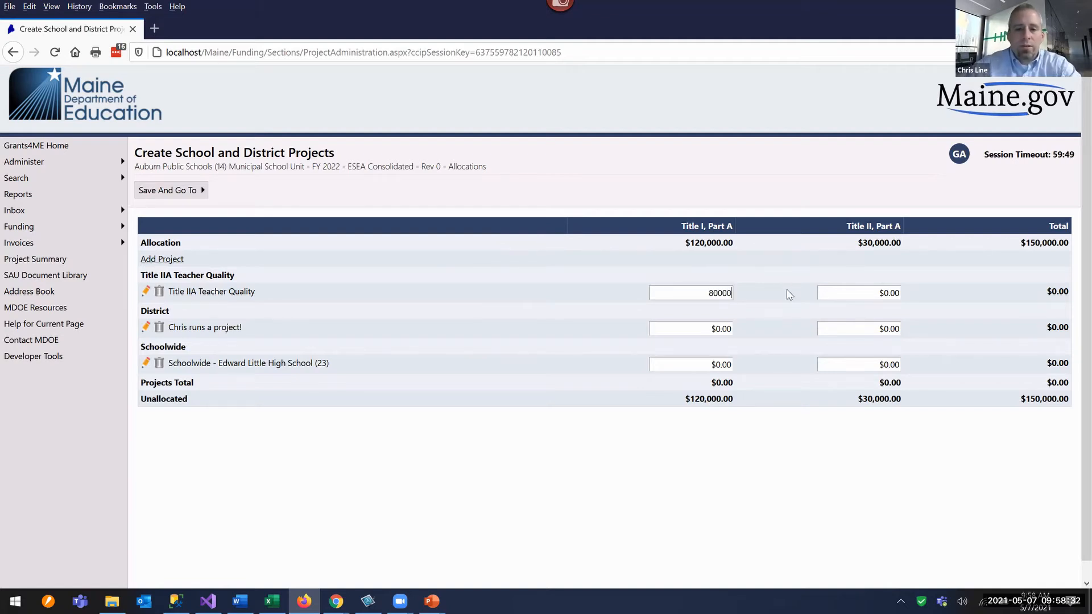
click(695, 329)
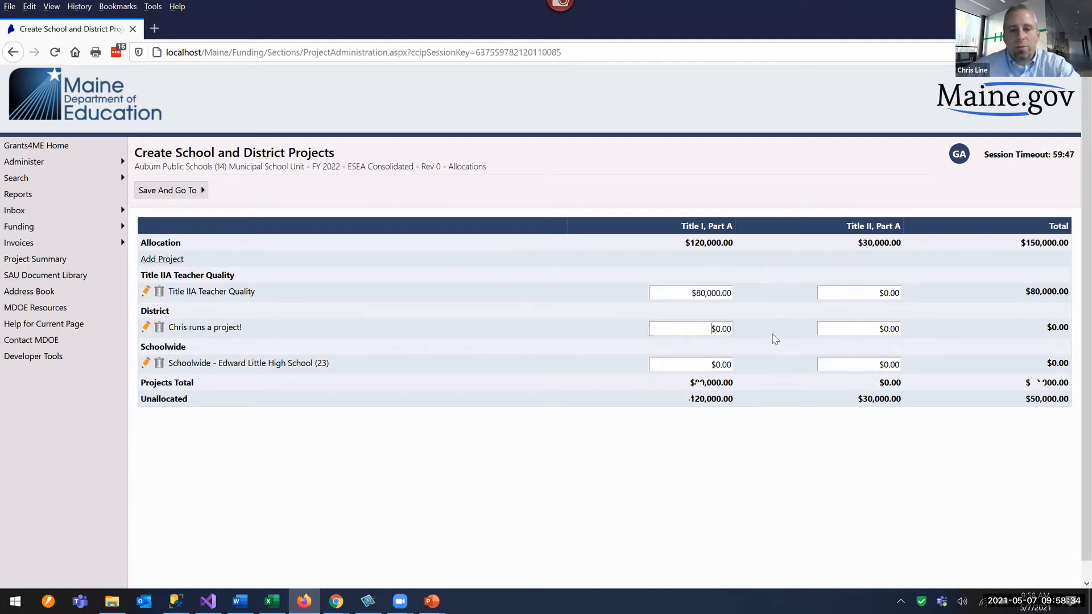
text(5,)
text(000)
click(717, 363)
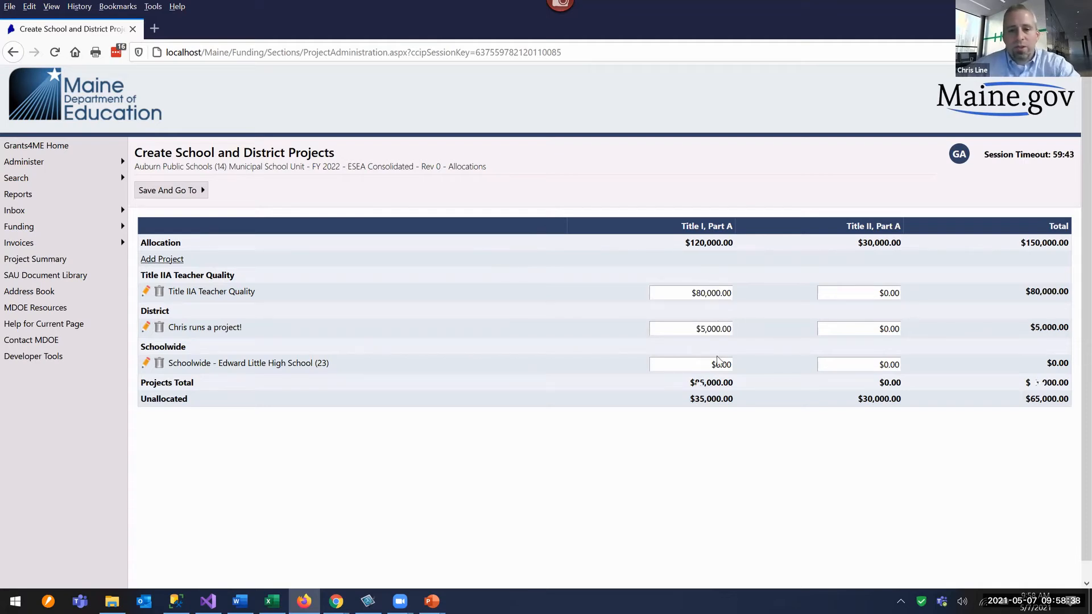
text(3)
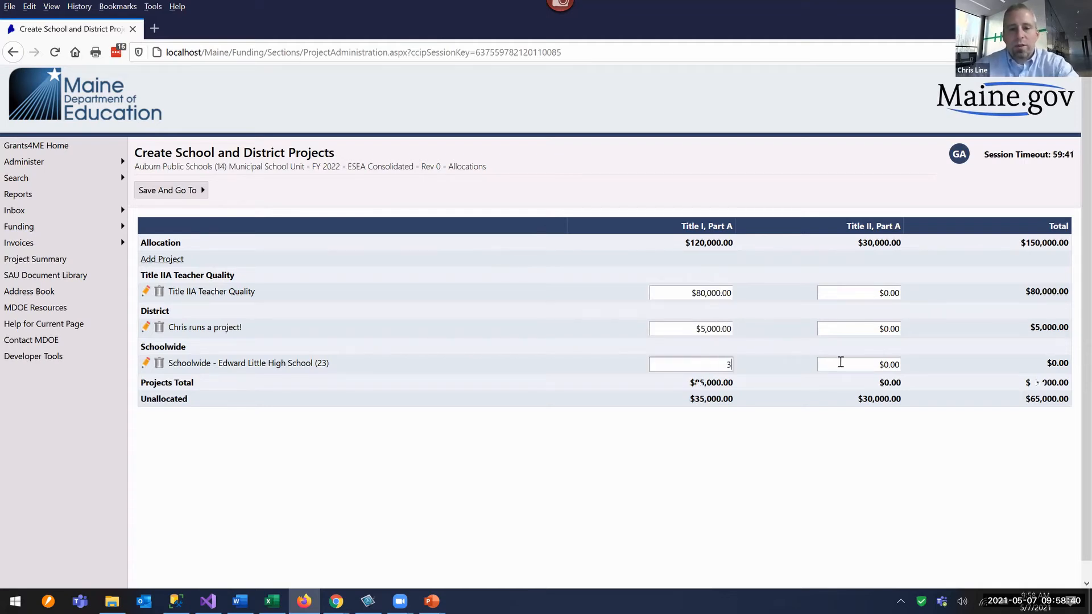
text(5,000)
- Allocate the Title II, Part A funds: $20,000 to Title IIA Teacher Quality, $8,000 to the Schoolwide project and $2,000 to the District project
click(853, 293)
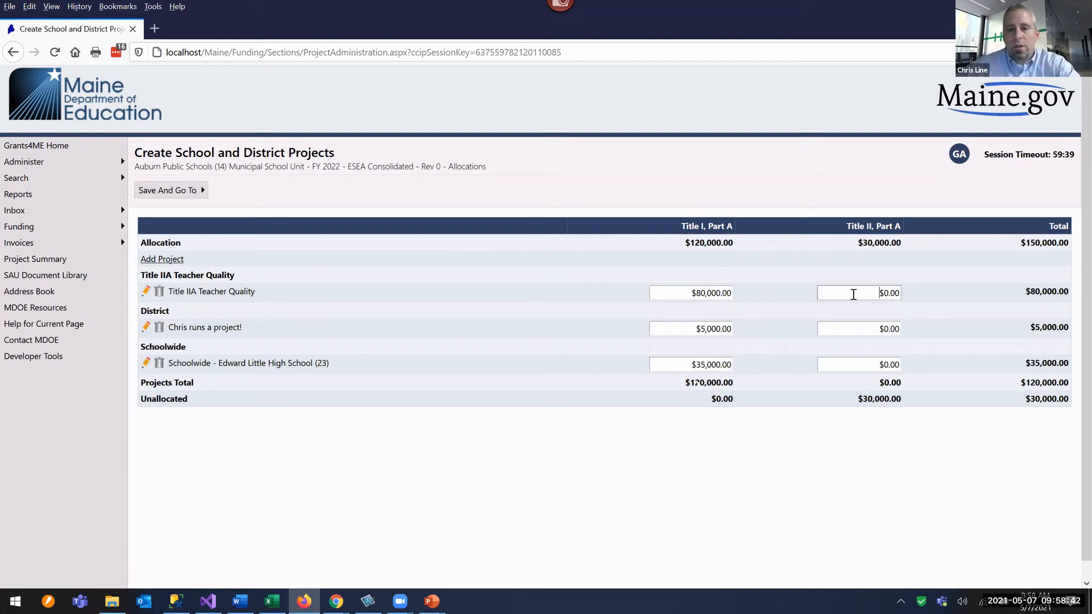
text(20,000)
click(867, 363)
text(8000)
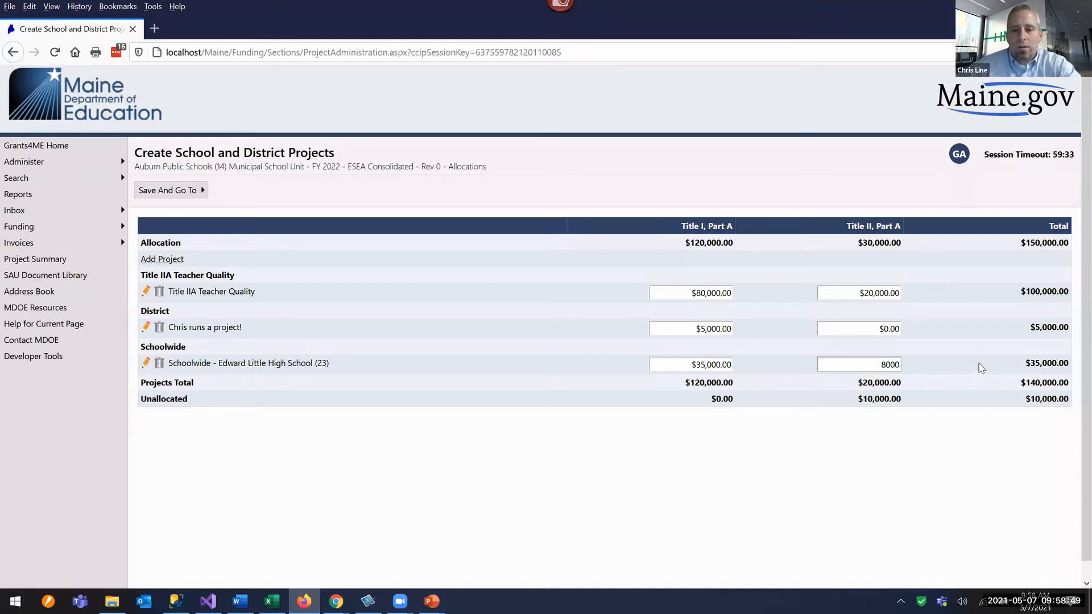
click(868, 328)
text(2,0)
text(000)
click(1012, 432)
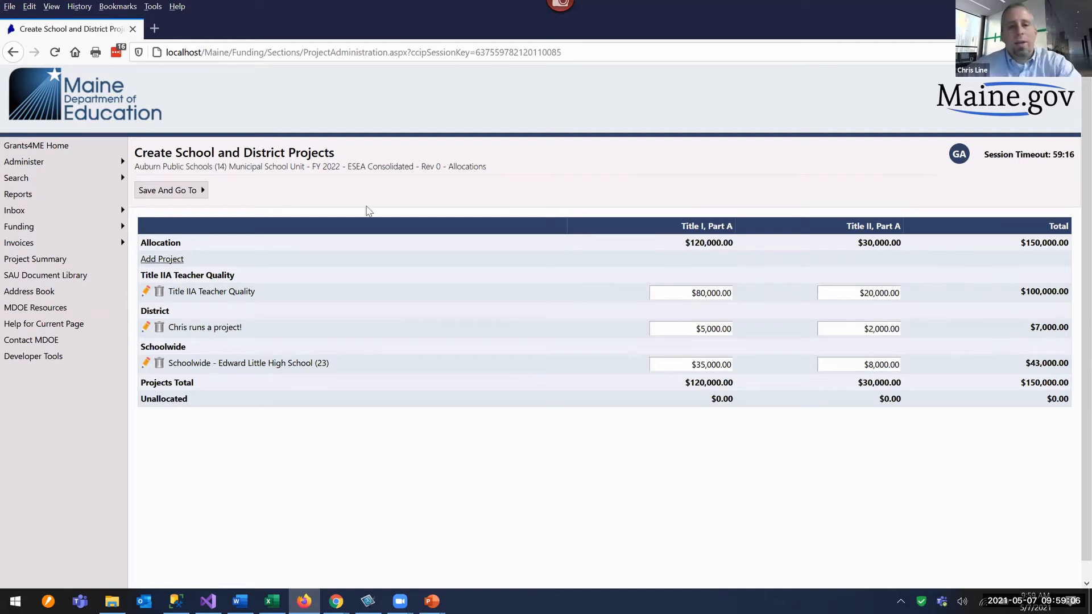
- Save the project allocations to the Sections page and open the Project Budget for Title IIA Teacher Quality
click(162, 191)
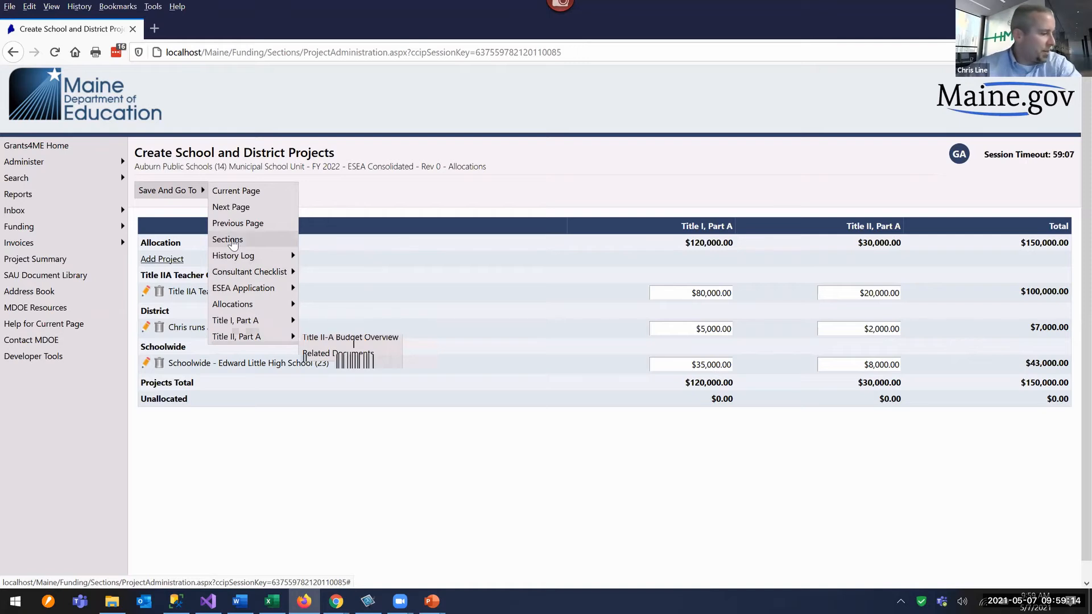
click(233, 242)
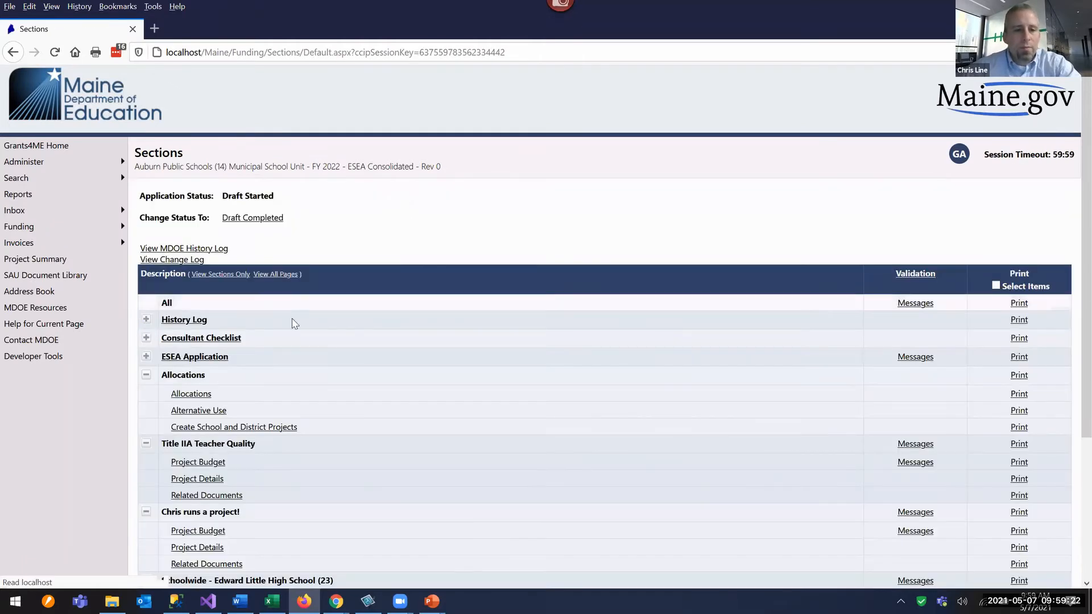
scroll(213, 362, down, 3)
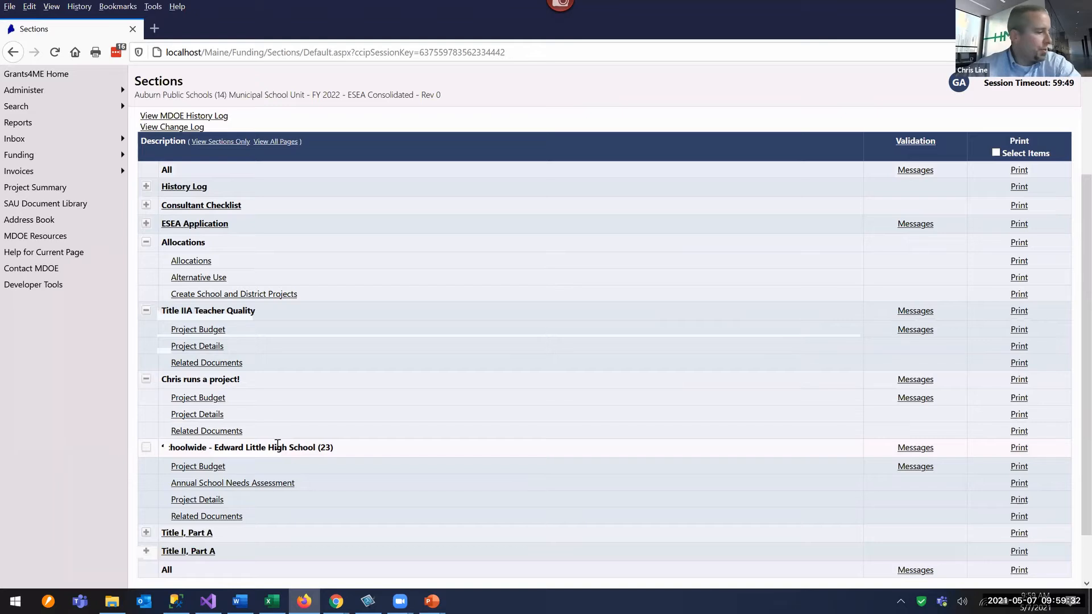
click(196, 335)
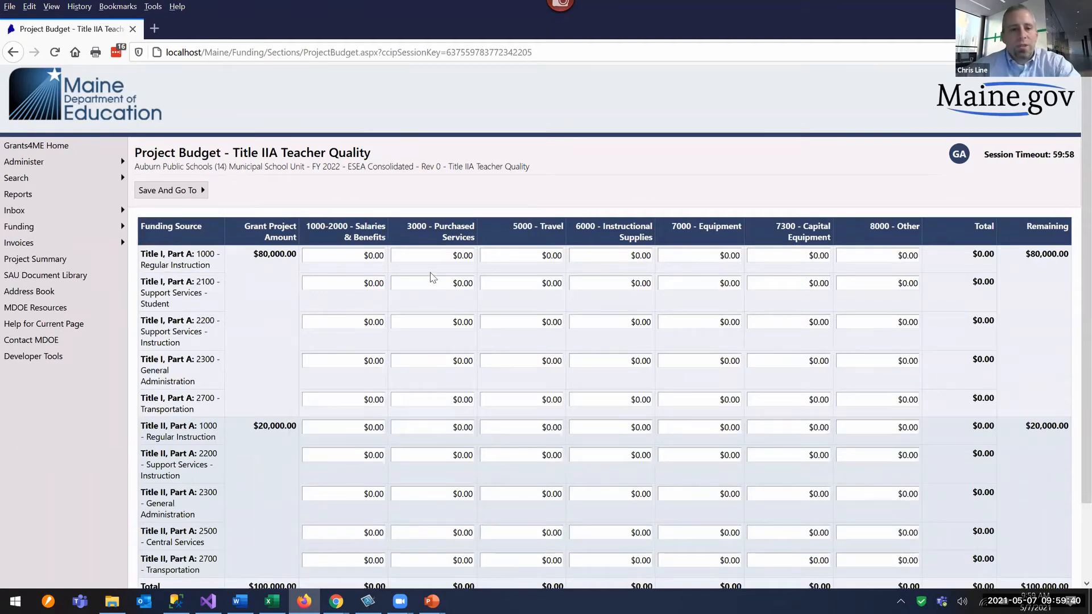
- Budget $50,000 for 1000-2000 Salaries & Benefits under Title I, Part A 1000 Regular Instruction
scroll(292, 169, down, 2)
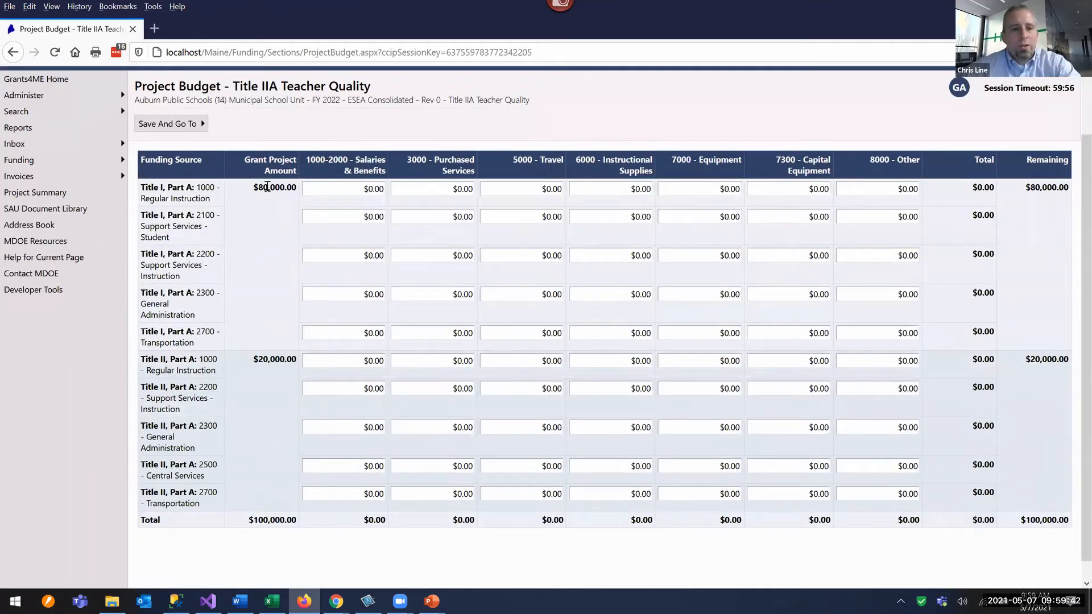
drag(254, 186, 312, 198)
click(354, 178)
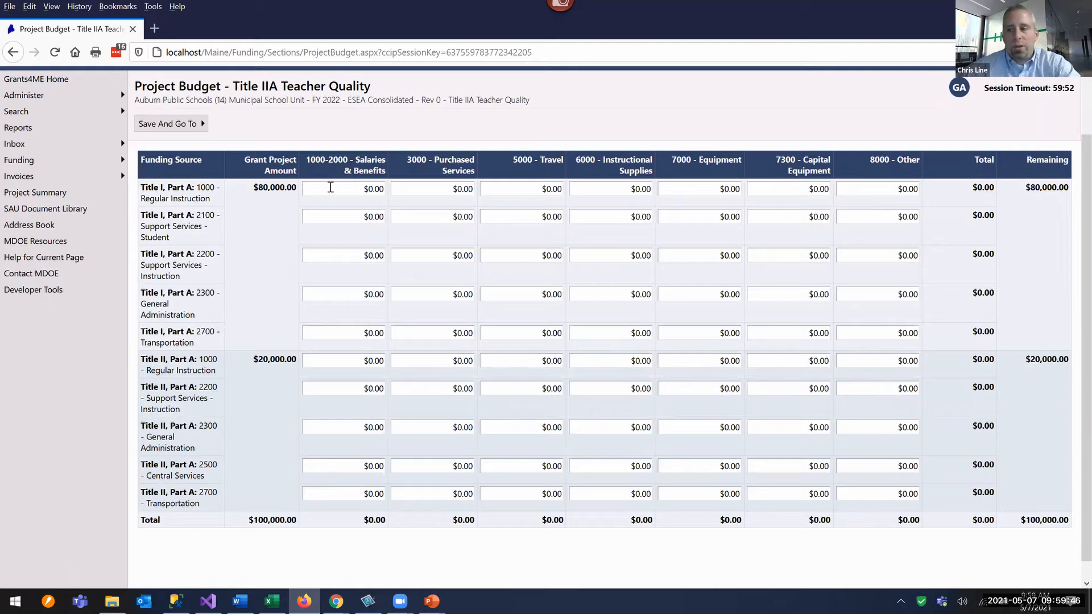
click(331, 188)
text(5)
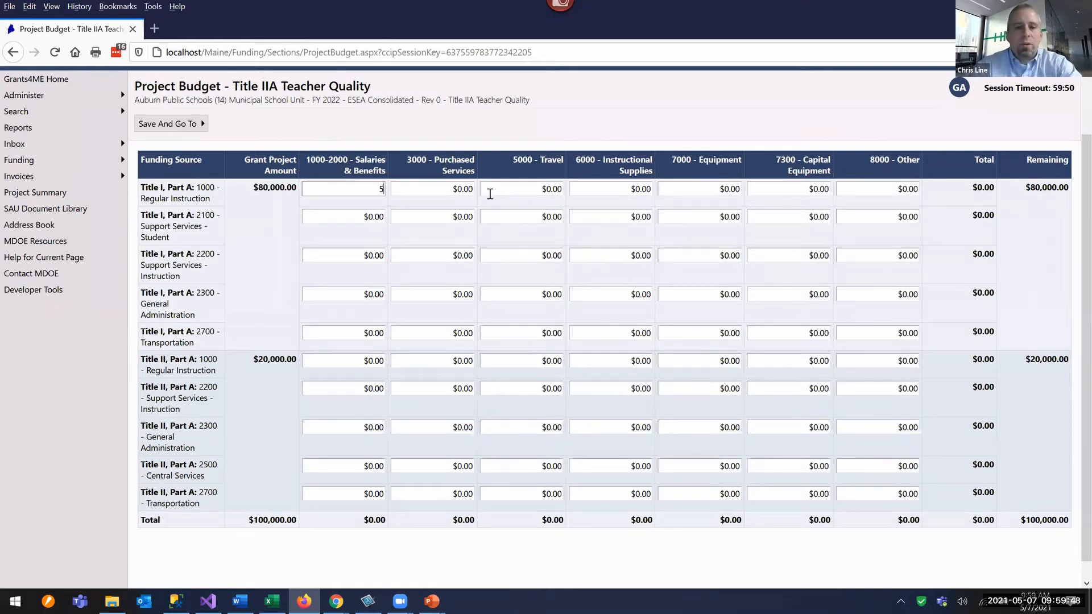
text(0000)
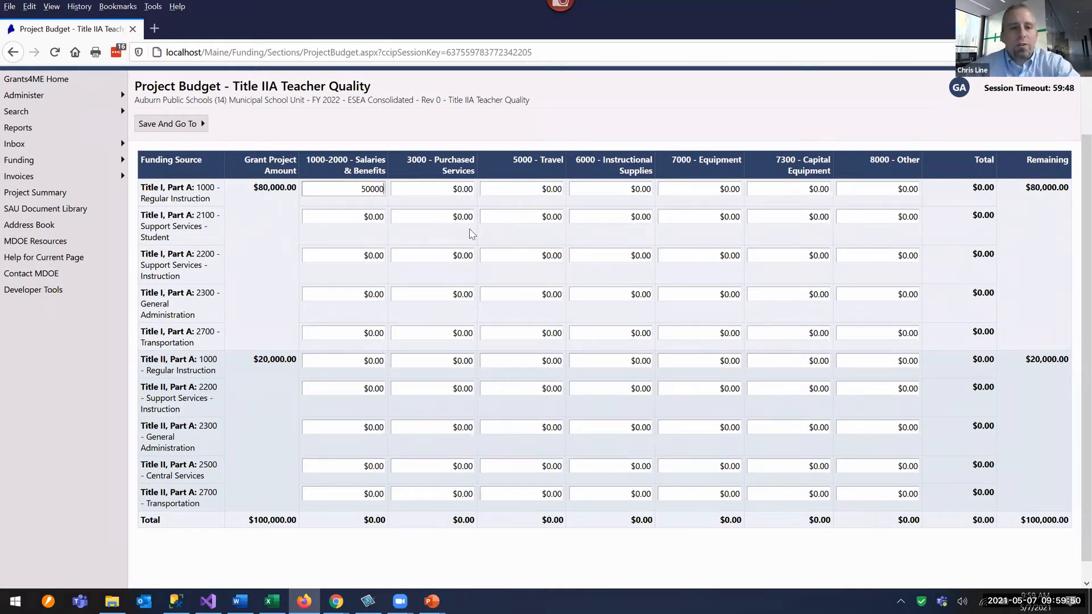
click(507, 207)
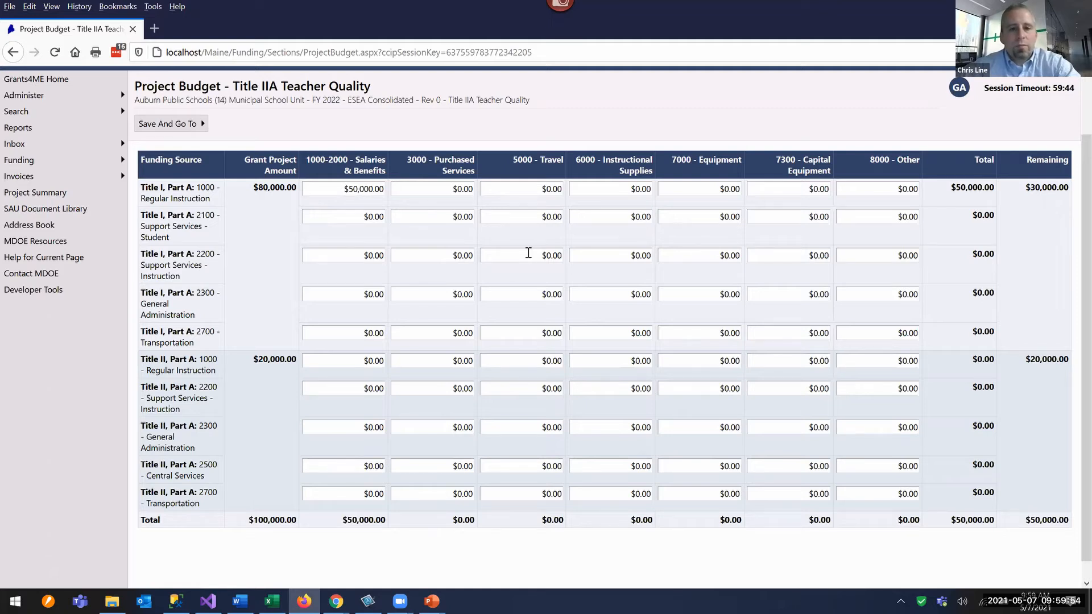
- Budget $20,000 for 5000 Travel under Title I, Part A 2200 Support Services - Instruction
key(Tab)
text(20,00)
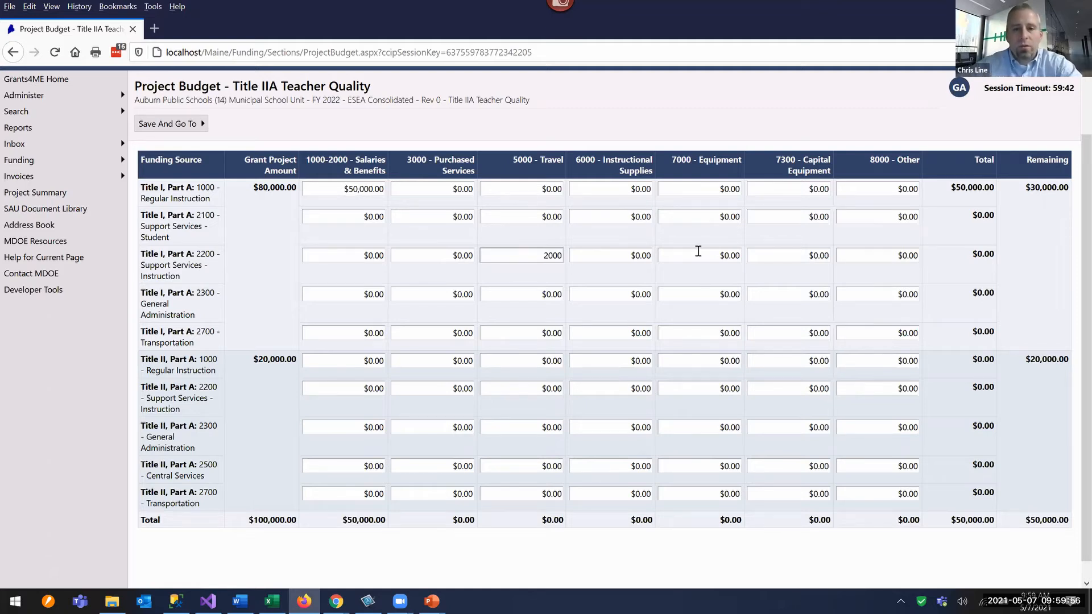
text(0)
key(Tab)
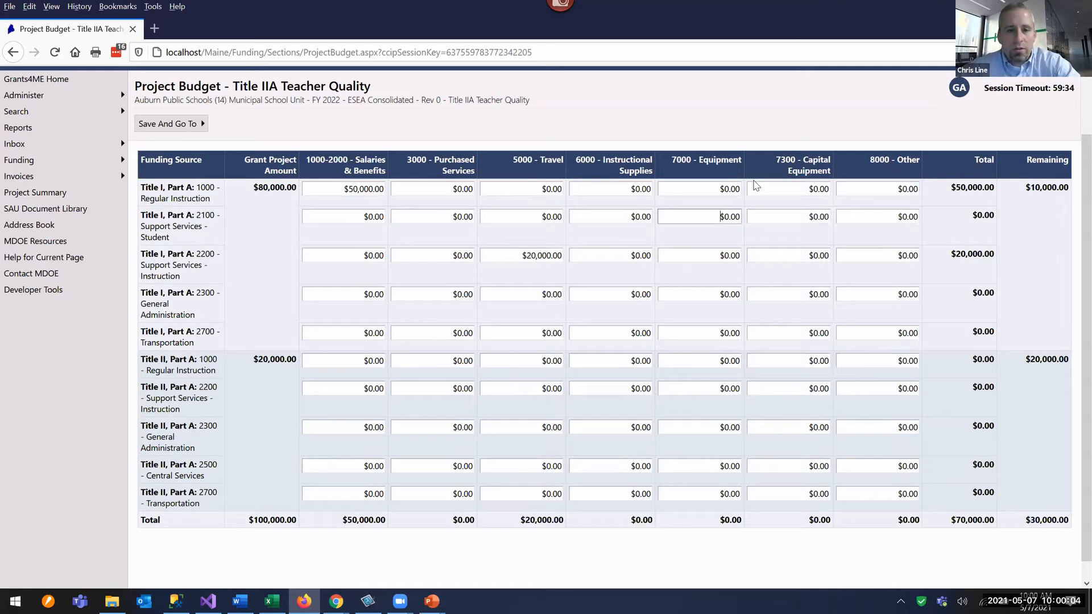
- Budget $10,000 for 7300 Capital Equipment under Title I, Part A 2100 Support Services - Student
click(702, 331)
key(ctrl+a)
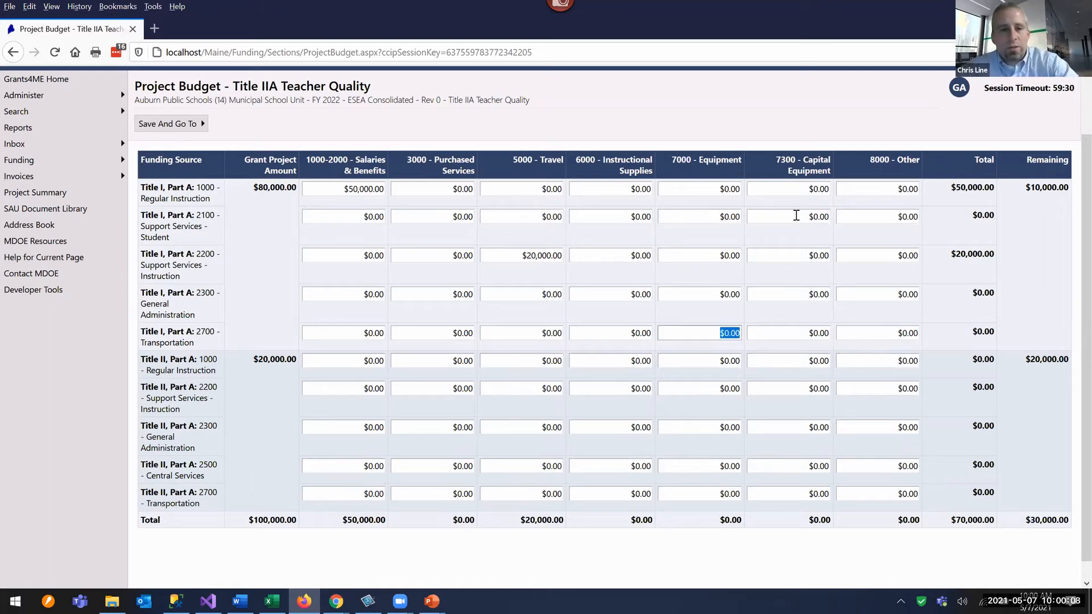
click(788, 216)
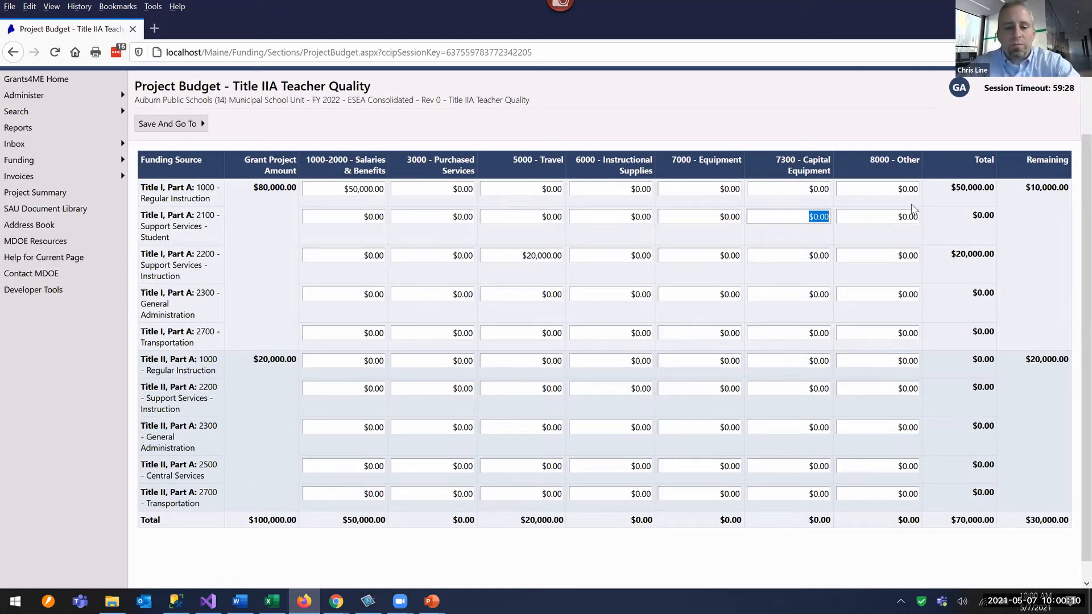
text(1)
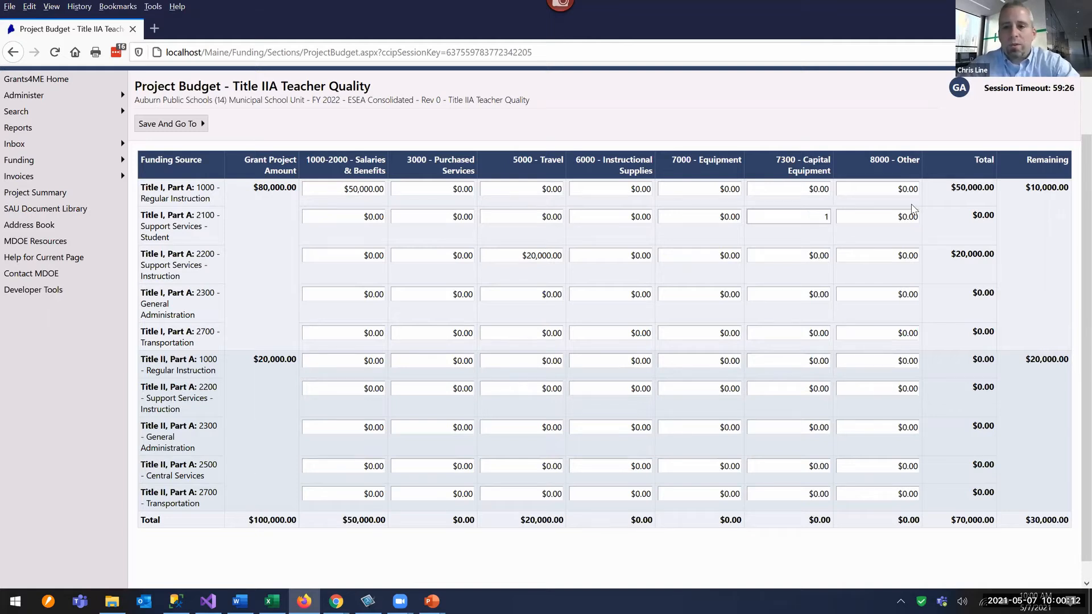
text(0000)
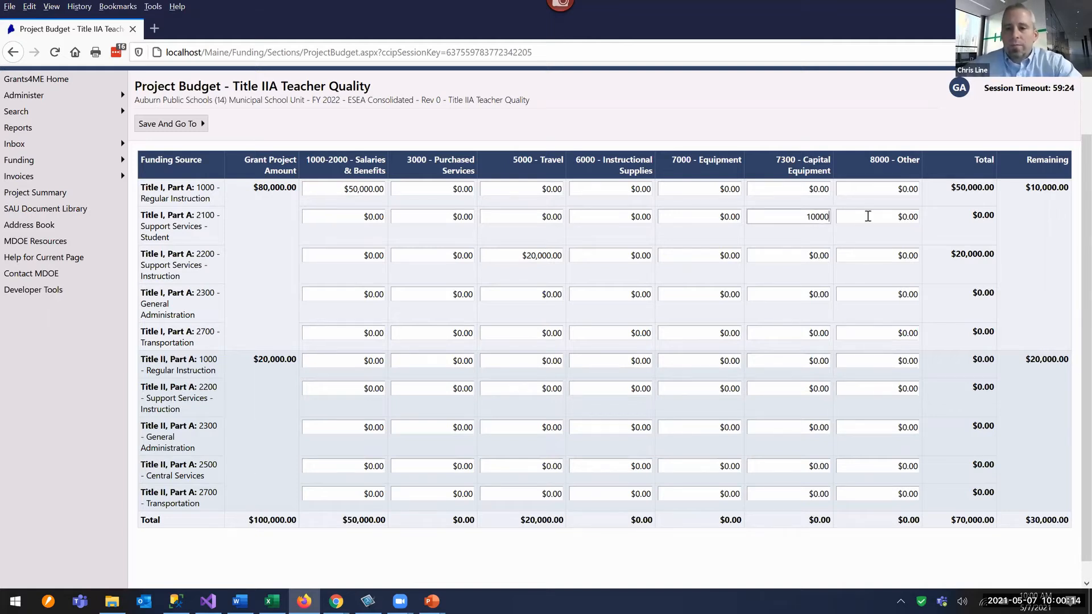
click(868, 217)
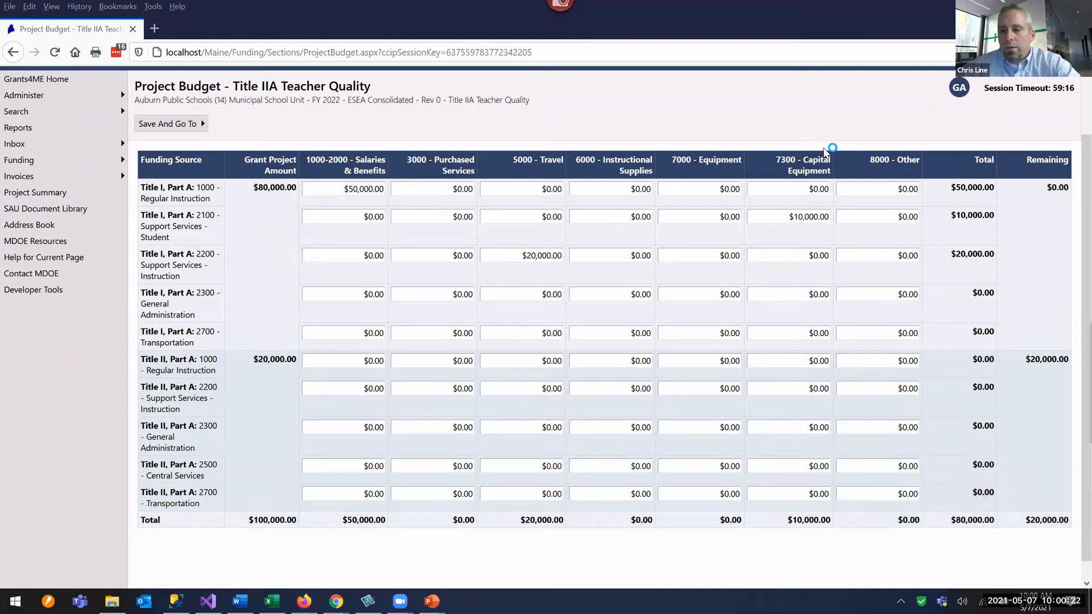
click(714, 180)
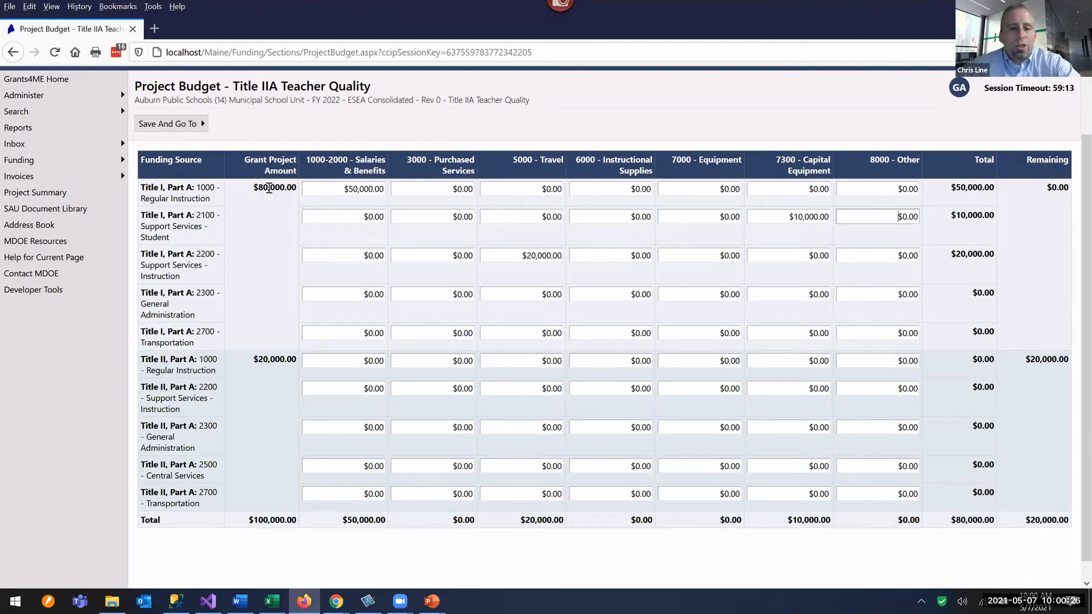
- Budget $20,000 for 1000-2000 Salaries & Benefits under Title II, Part A 1000 Regular Instruction
click(336, 360)
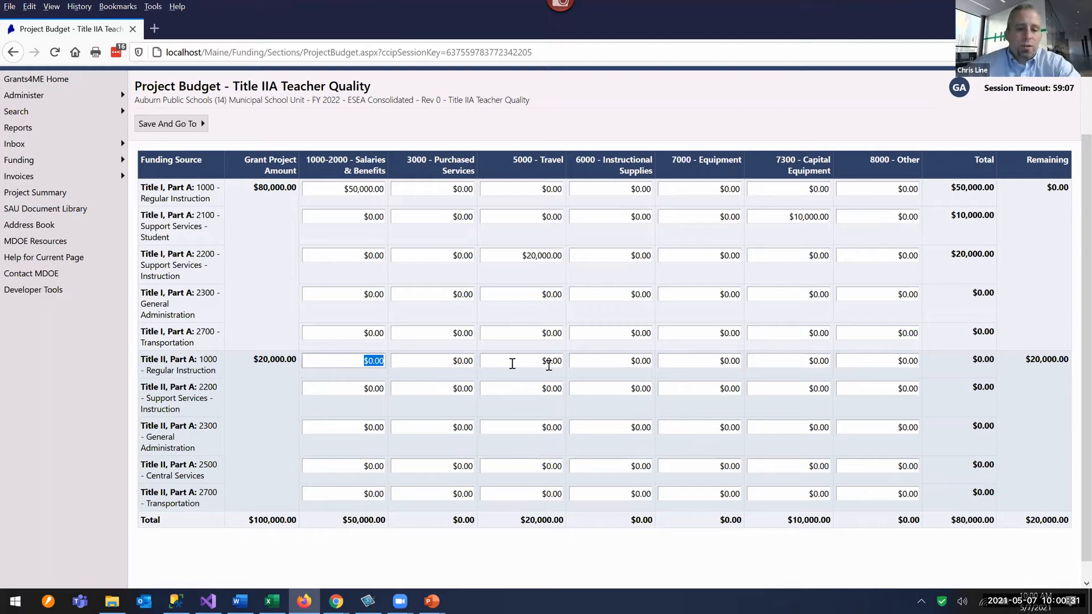
text(20000)
click(547, 361)
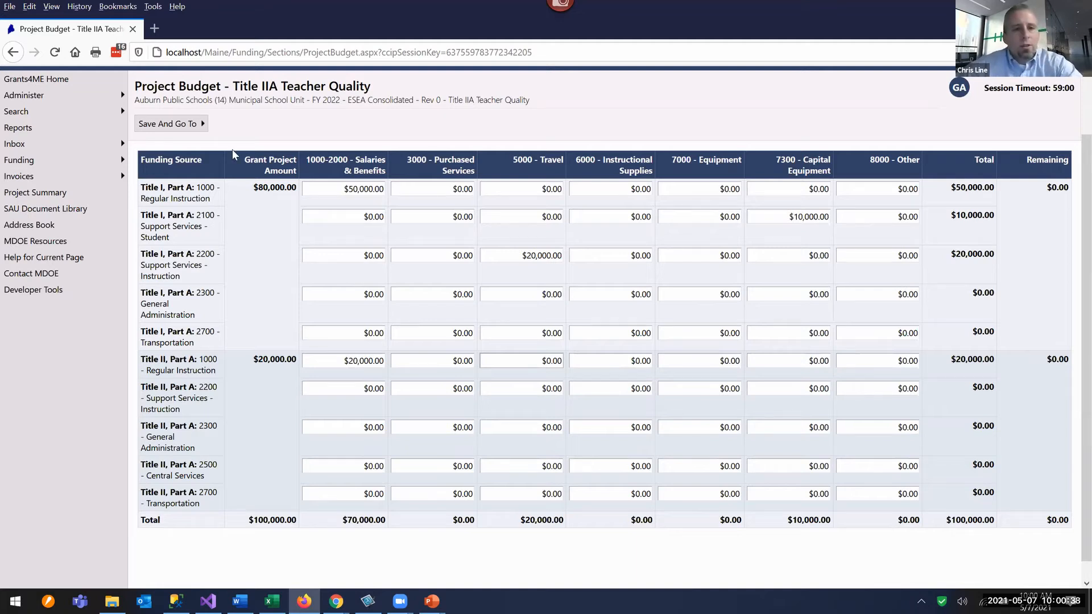
- Save the Title IIA Teacher Quality budget and open the Project Budget for Schoolwide - Edward Little High School (23)
click(180, 125)
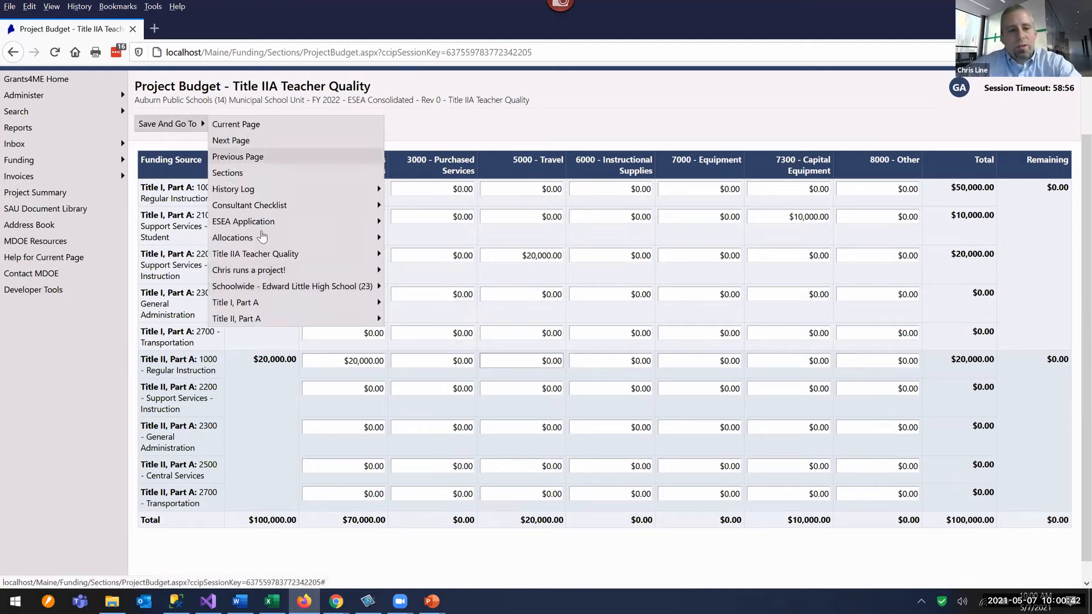
mouse_move(265, 269)
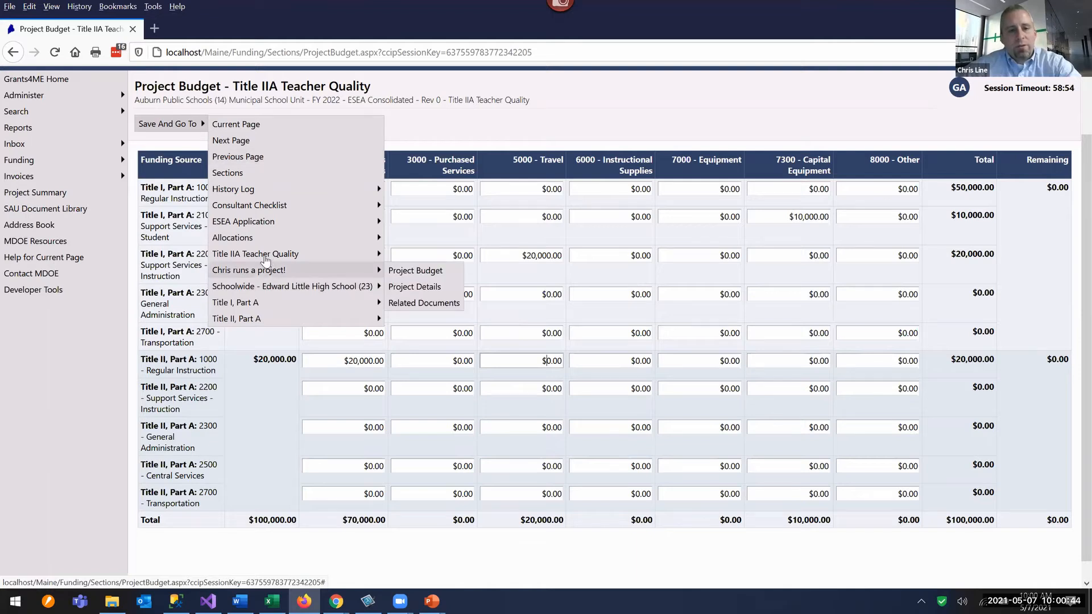
mouse_move(337, 287)
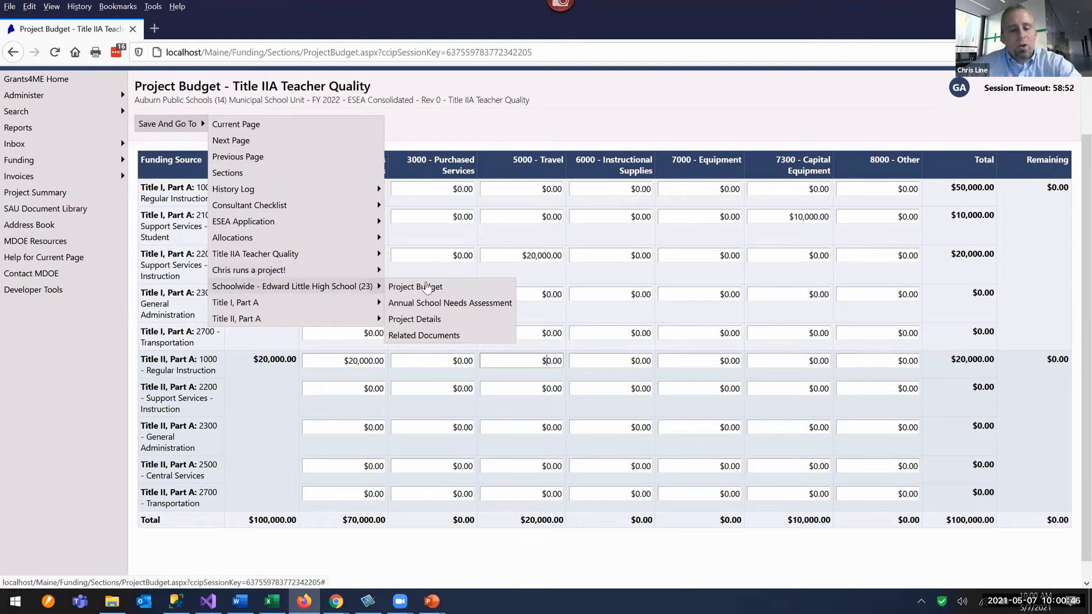
click(427, 288)
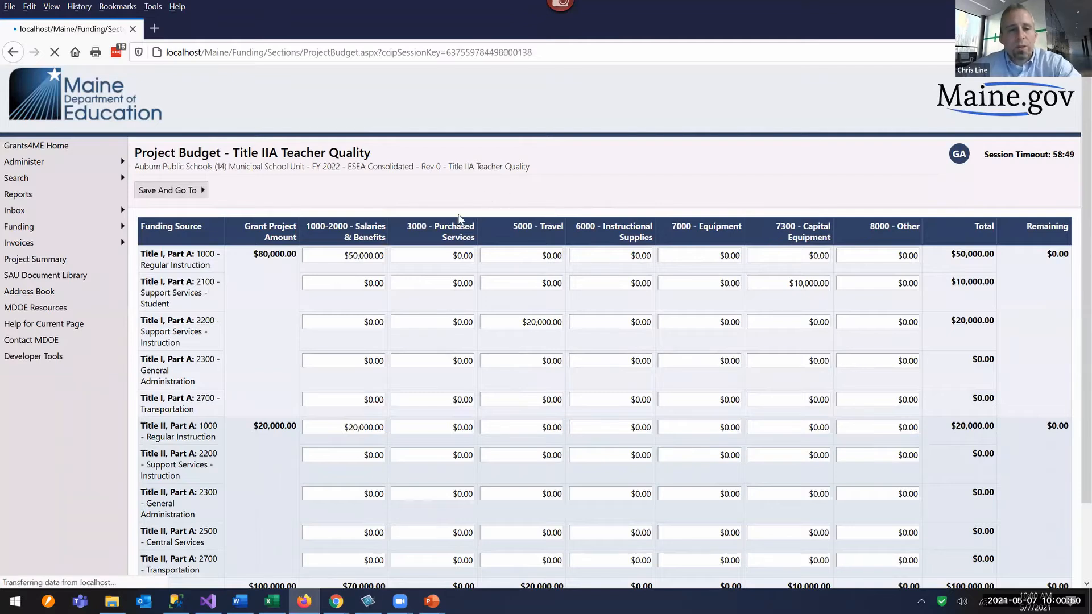
- Budget $35,000 as the Schoolwide amount for Title I, Part A
scroll(178, 227, down, 1)
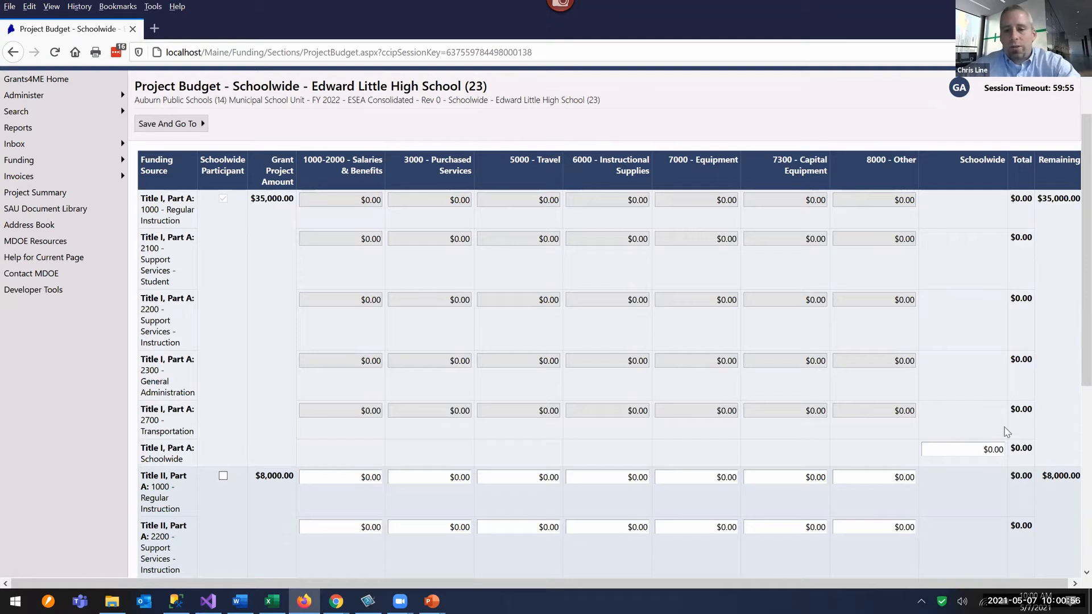
click(972, 450)
double_click(957, 447)
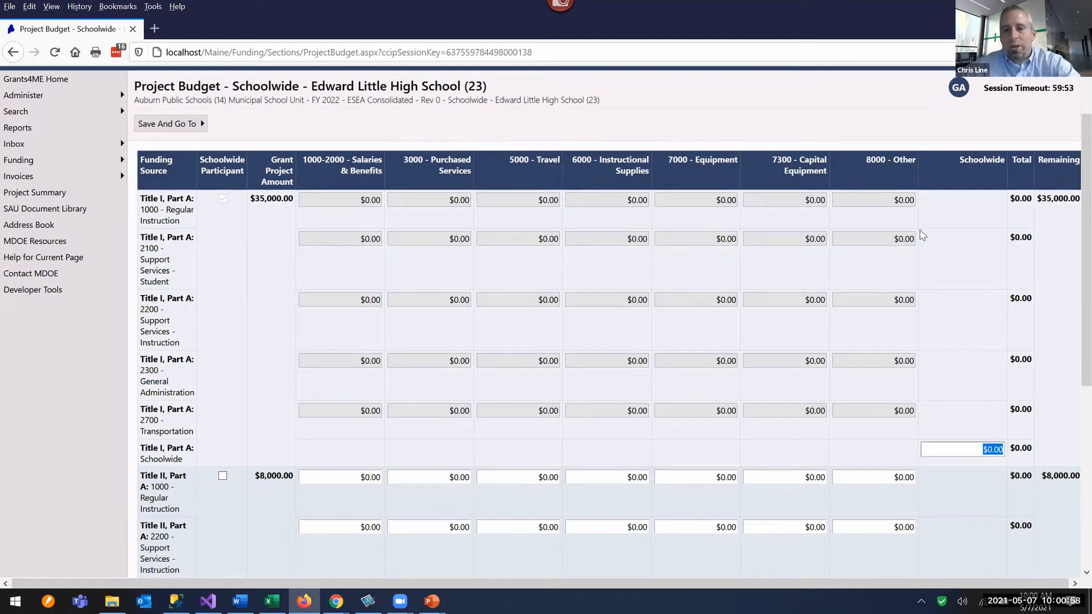
click(977, 433)
drag(976, 457, 998, 452)
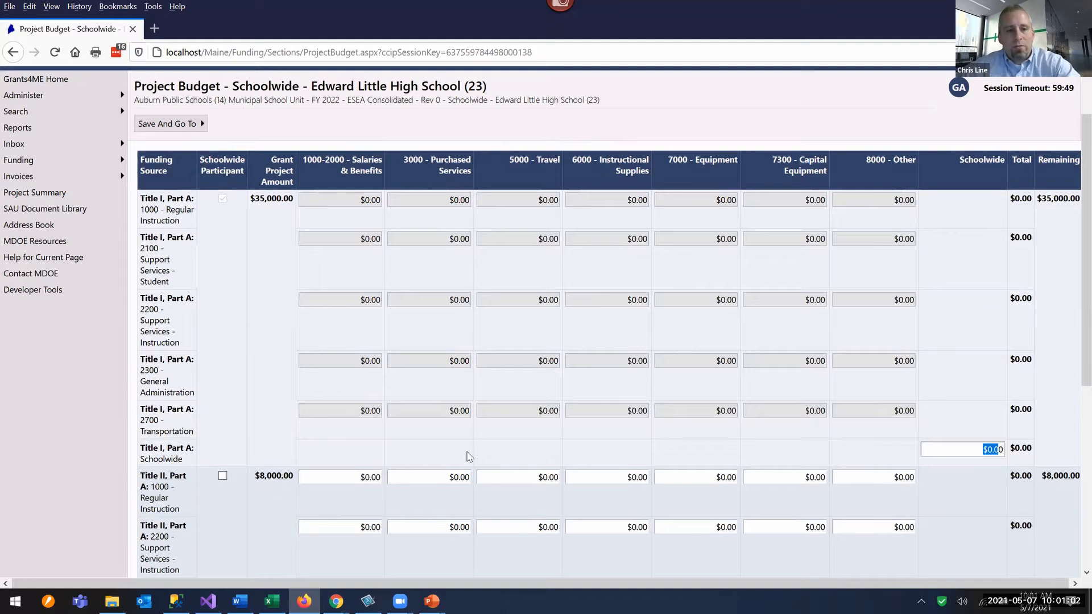
click(935, 402)
drag(984, 447, 1035, 446)
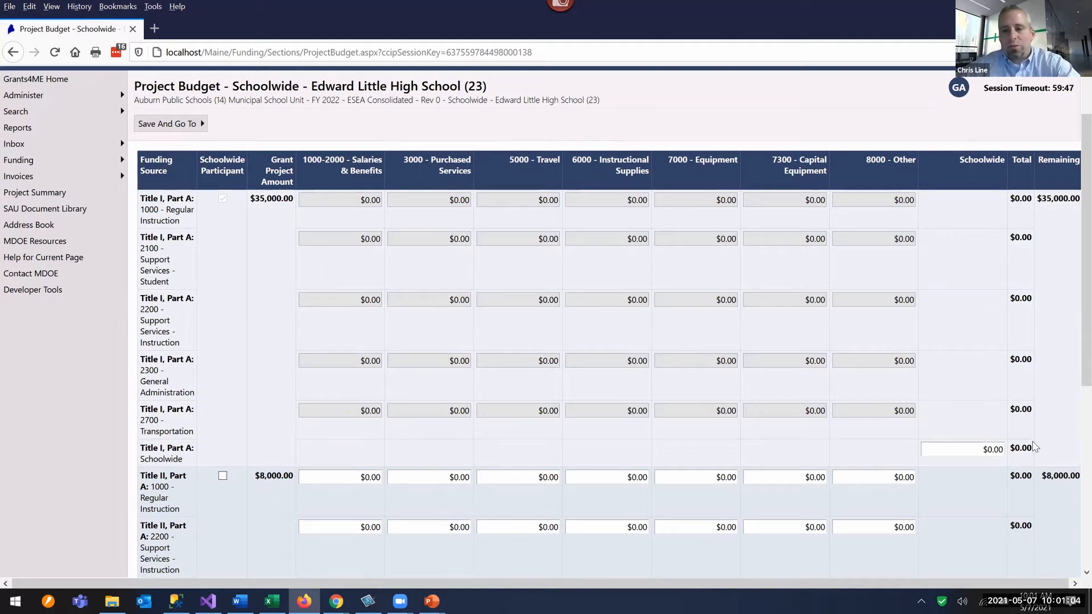
text(35000)
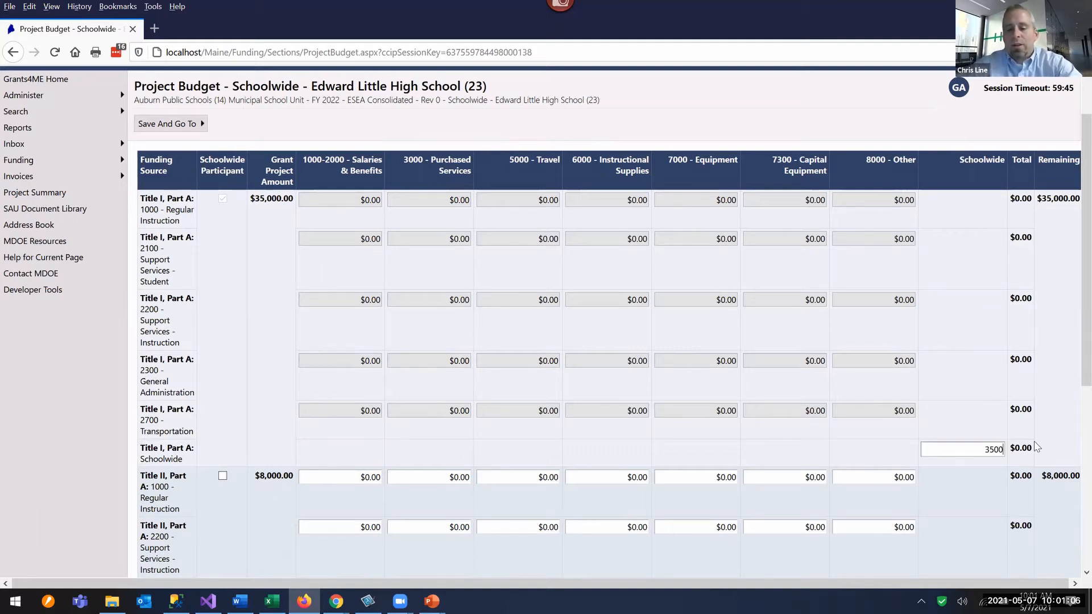
click(953, 402)
- Mark Title II, Part A as a Schoolwide Participant and budget $8,000 as its Schoolwide amount
scroll(434, 424, down, 3)
scroll(218, 283, down, 2)
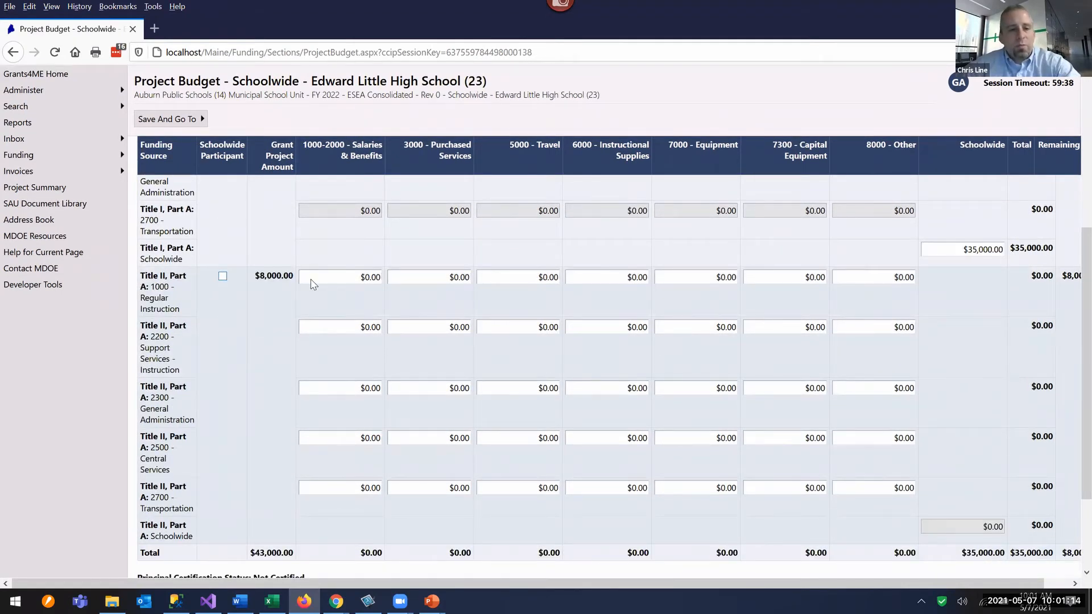
click(428, 332)
click(546, 388)
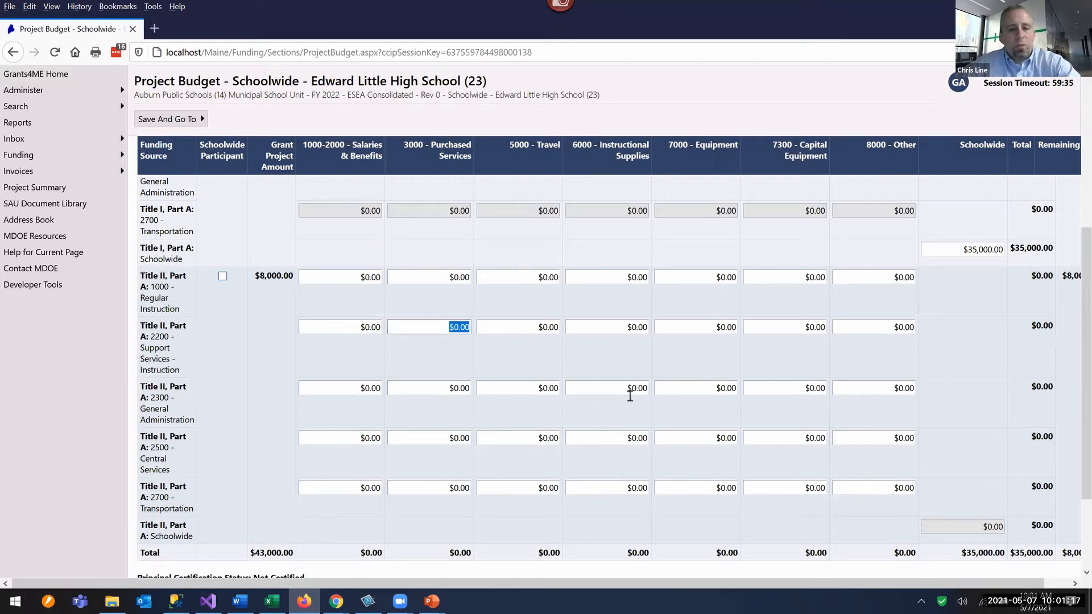
click(966, 526)
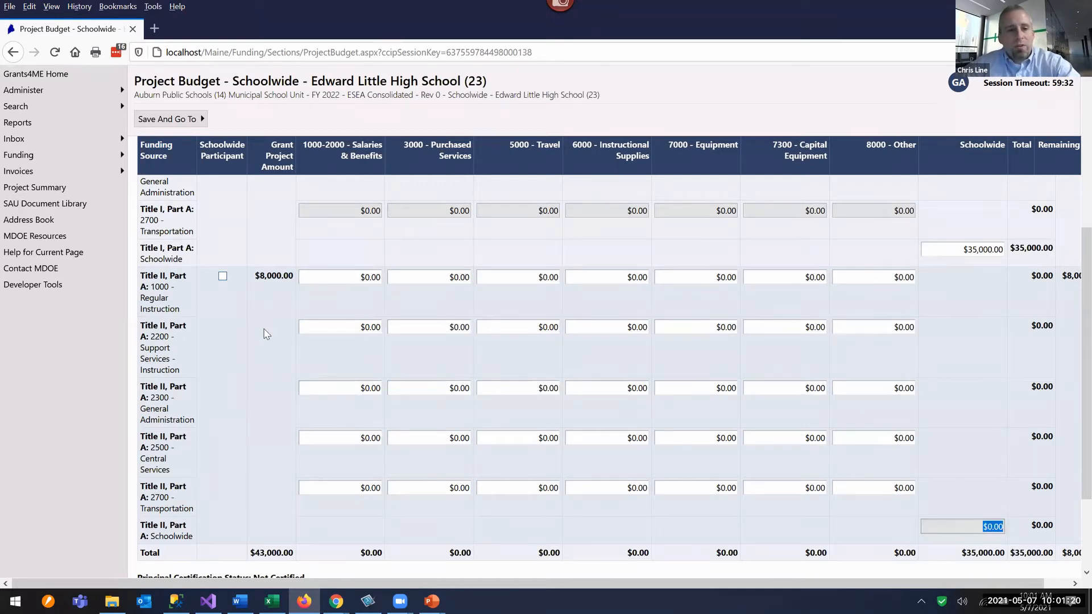
click(222, 277)
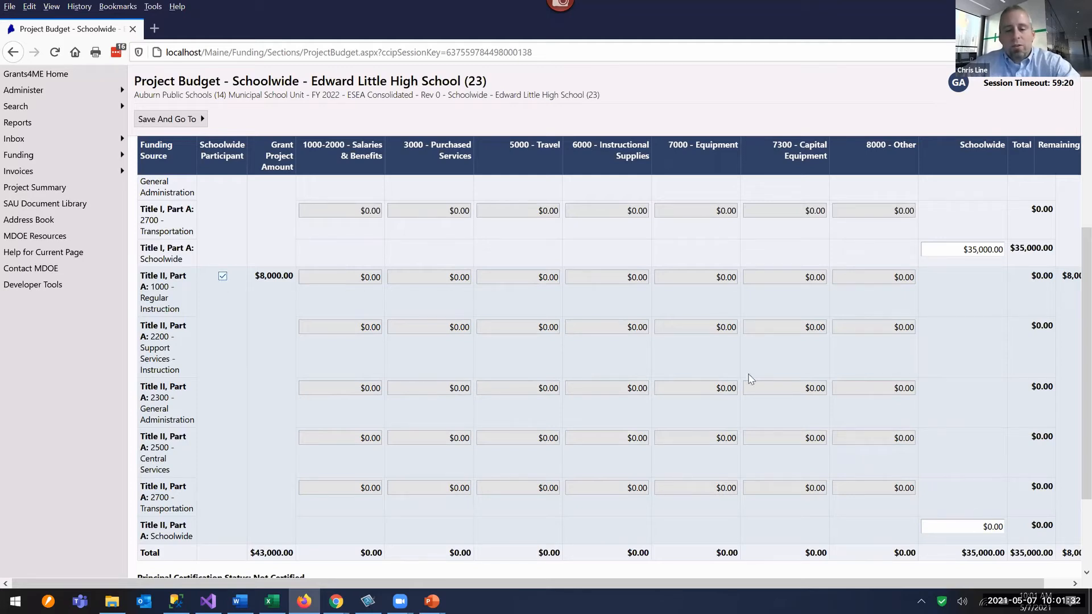
click(980, 528)
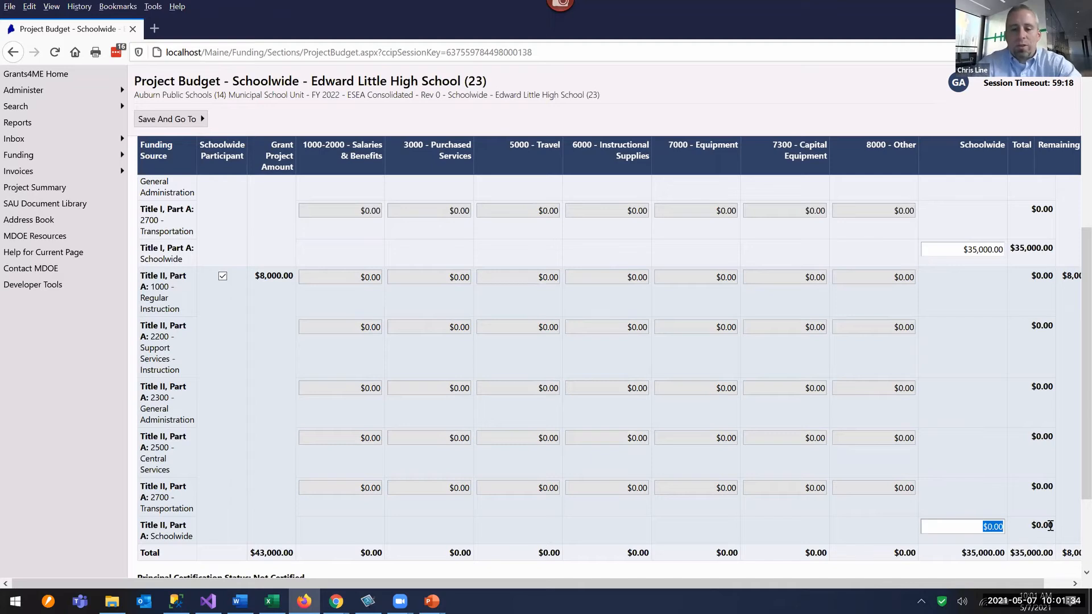
text(8000)
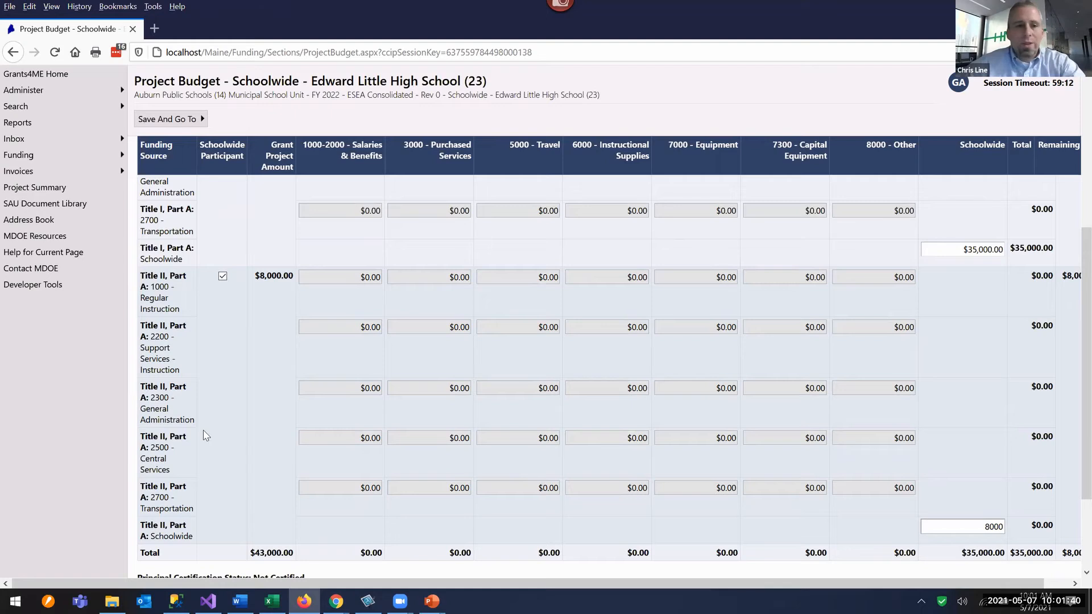
- Save the Edward Little High School schoolwide budget and return to the Sections page
scroll(206, 435, up, 5)
mouse_move(188, 196)
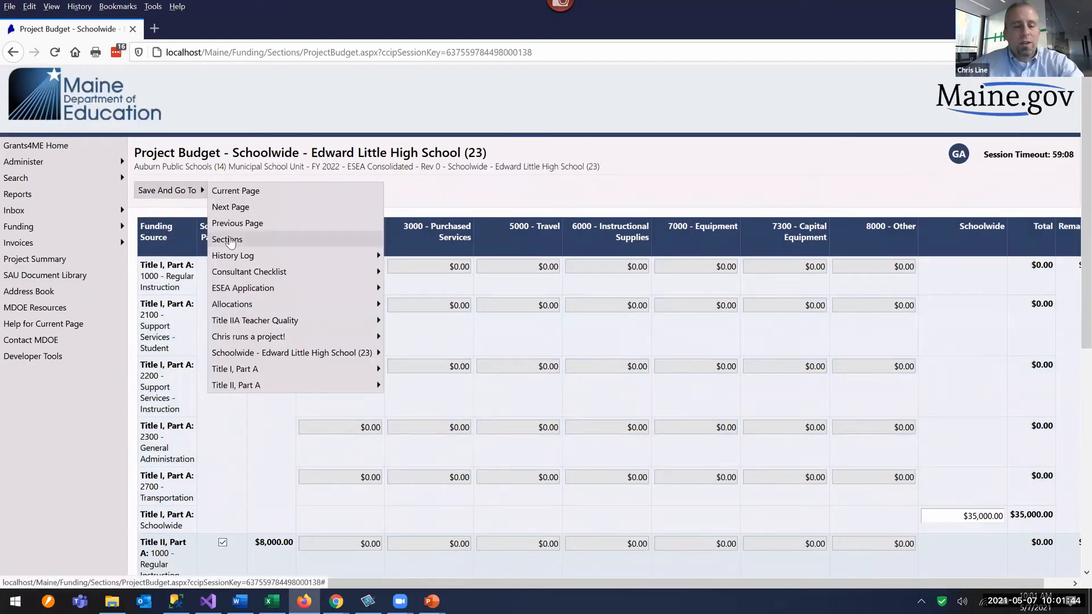
click(229, 240)
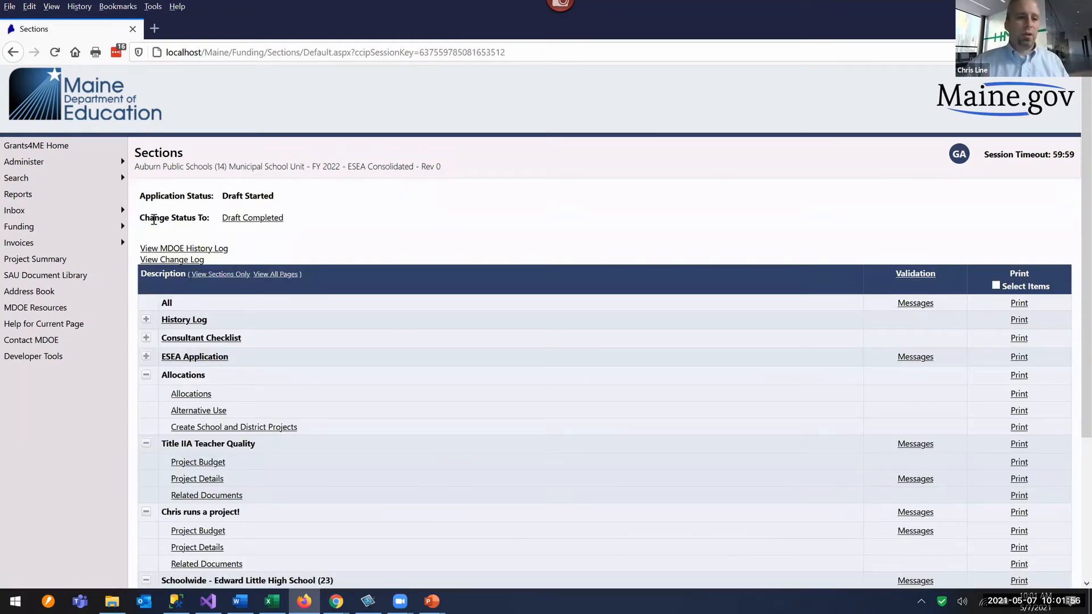
- Go to the FY 2022 Funding Applications list and open the CTE Secondary application
mouse_move(111, 226)
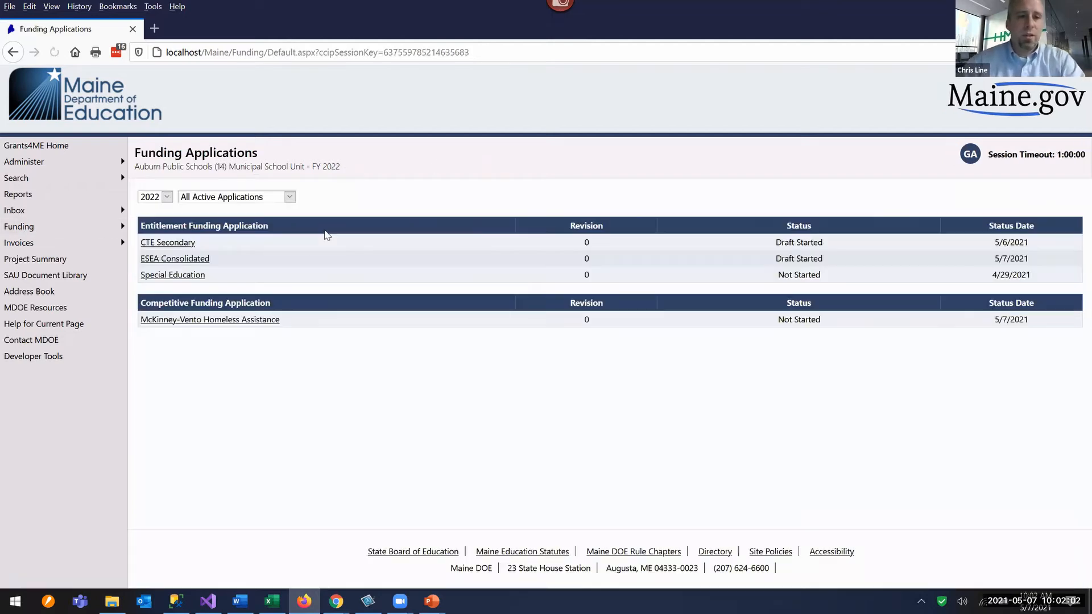
click(165, 262)
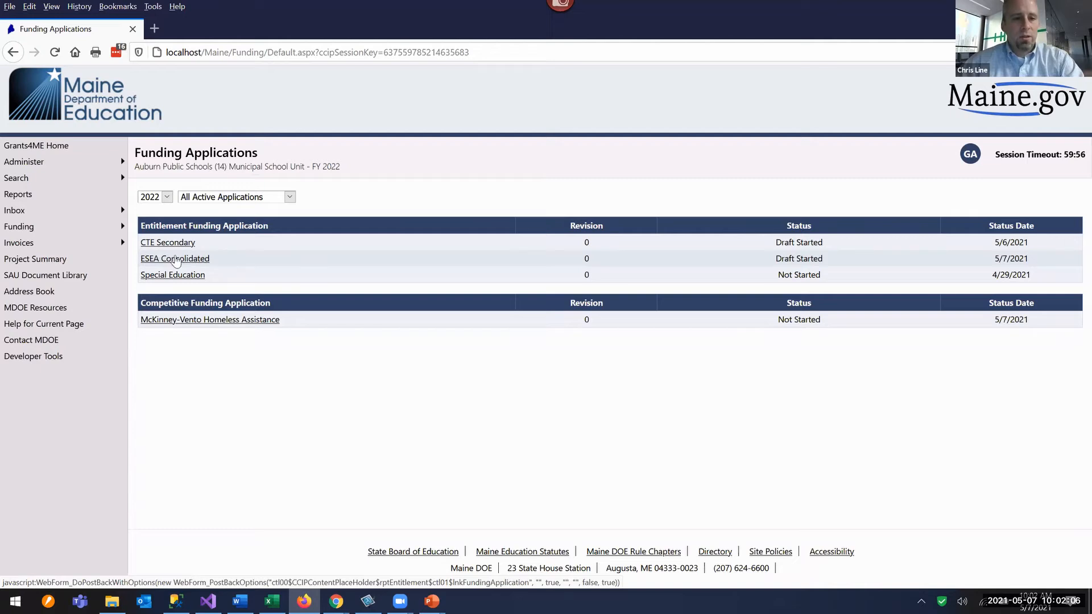
click(168, 246)
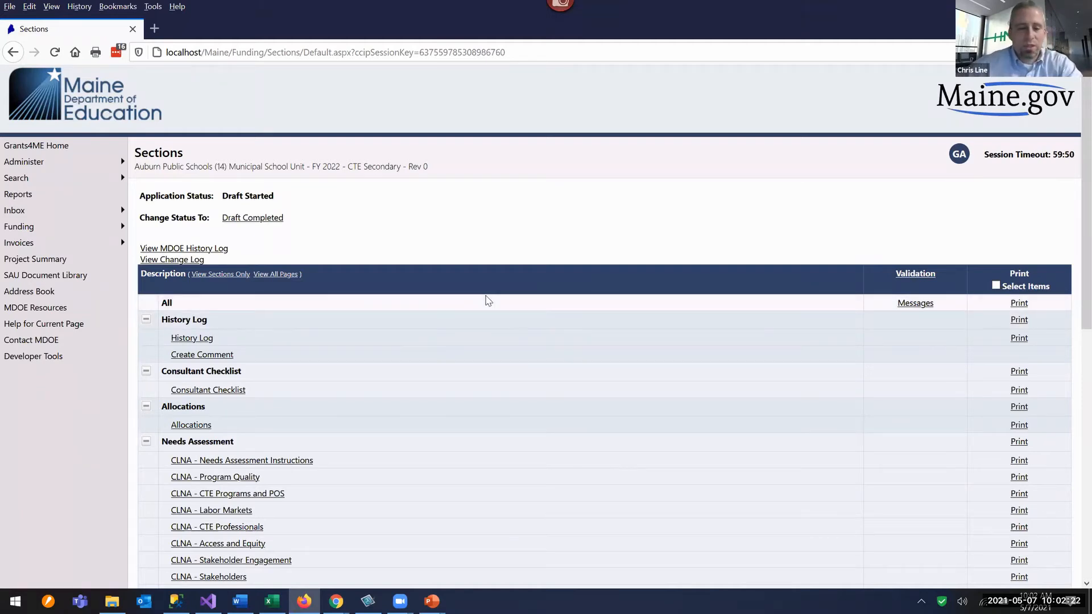
- Examine the CTE Secondary application's sections, from the History Log and Allocations to the Needs Assessment and CTE Secondary pages
scroll(471, 291, down, 1)
scroll(471, 292, down, 1)
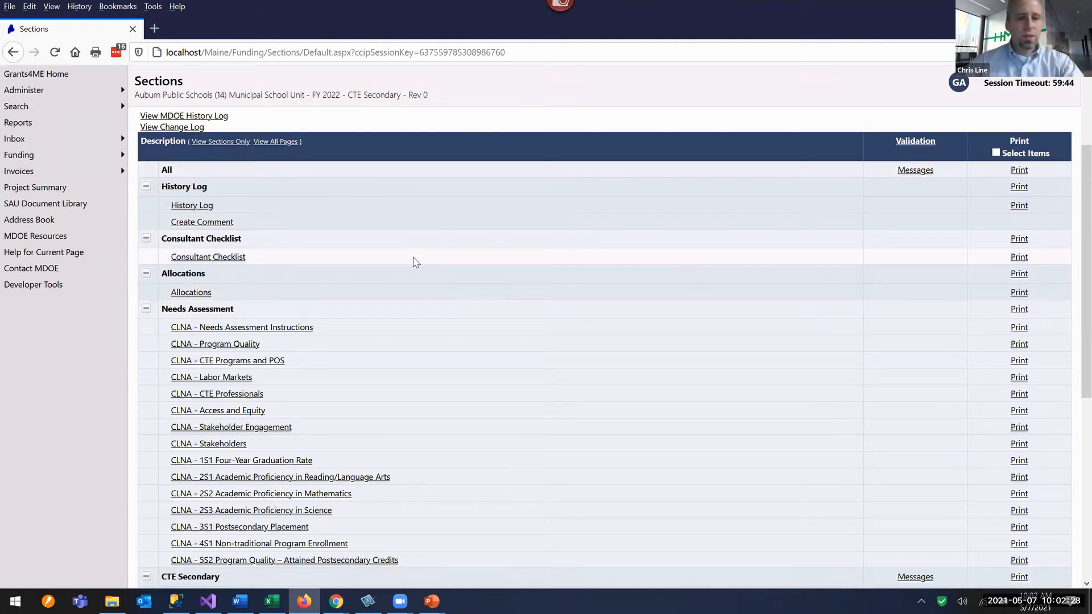
scroll(413, 259, down, 1)
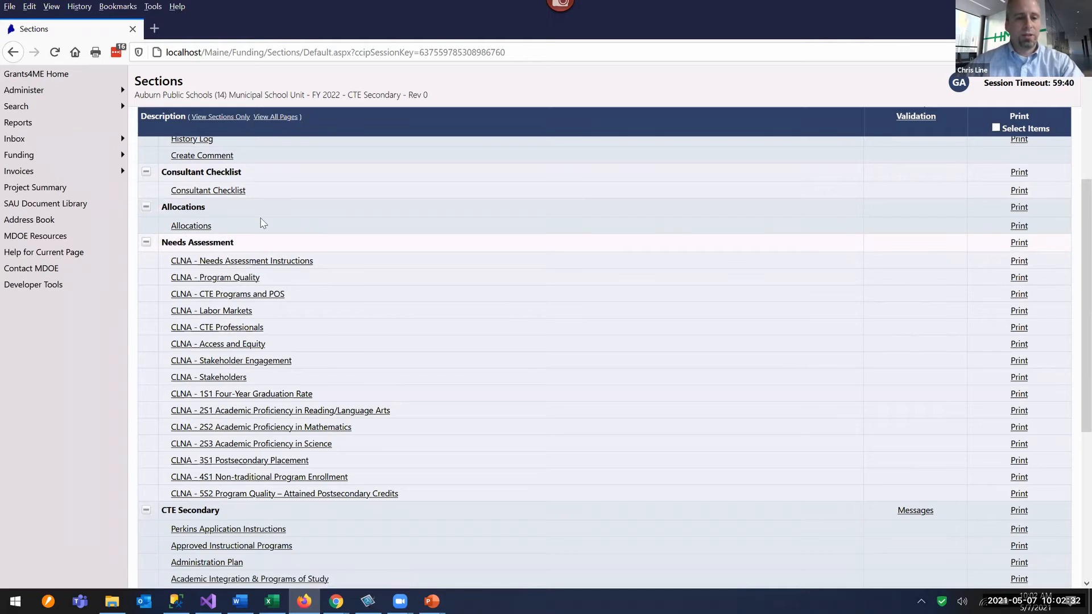
scroll(261, 222, up, 4)
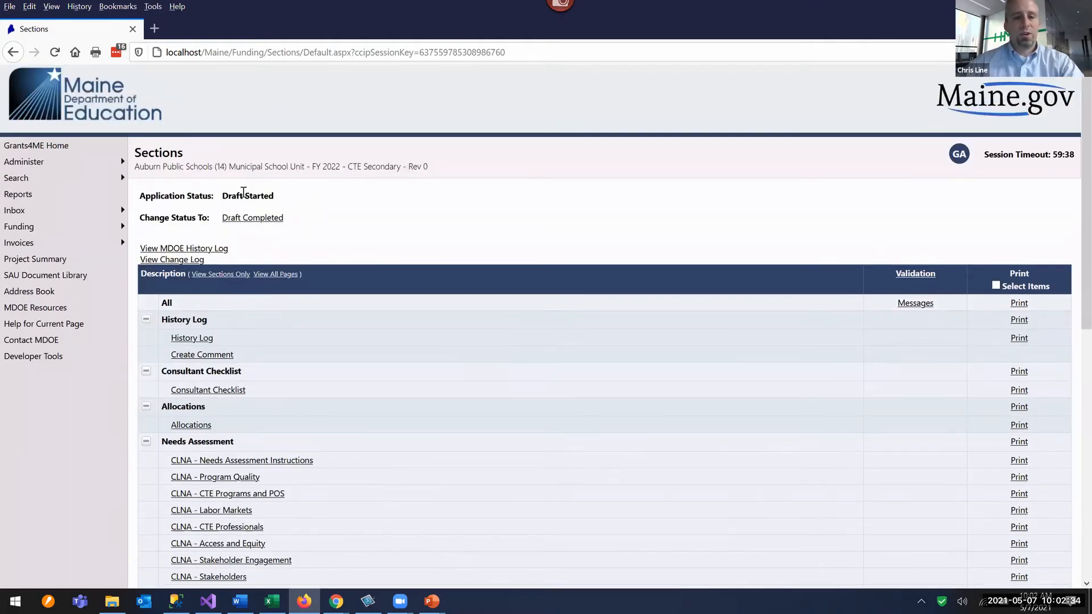
scroll(243, 196, down, 2)
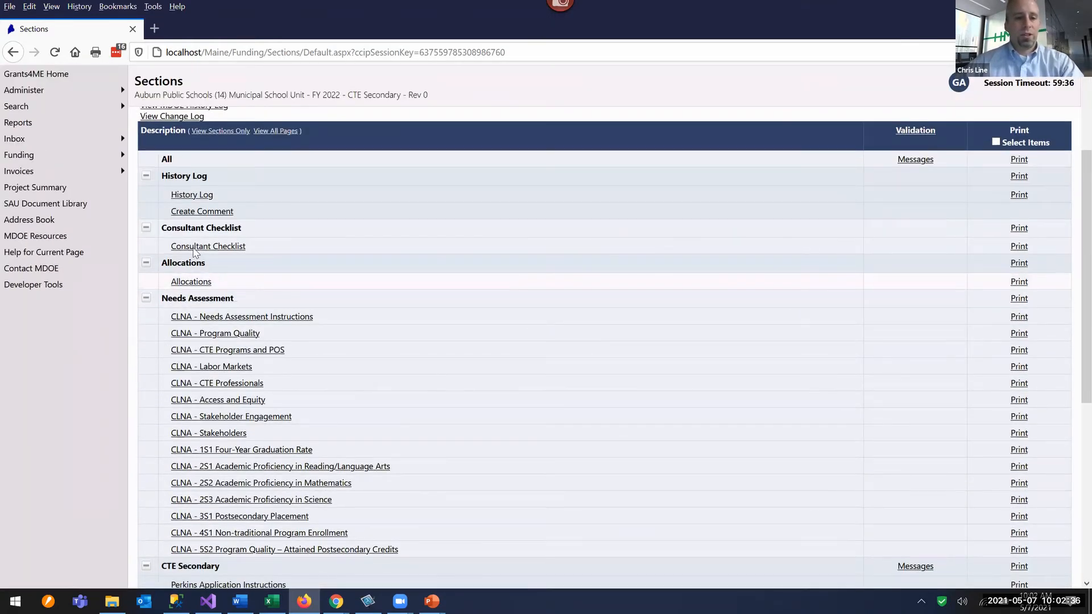
scroll(194, 250, down, 1)
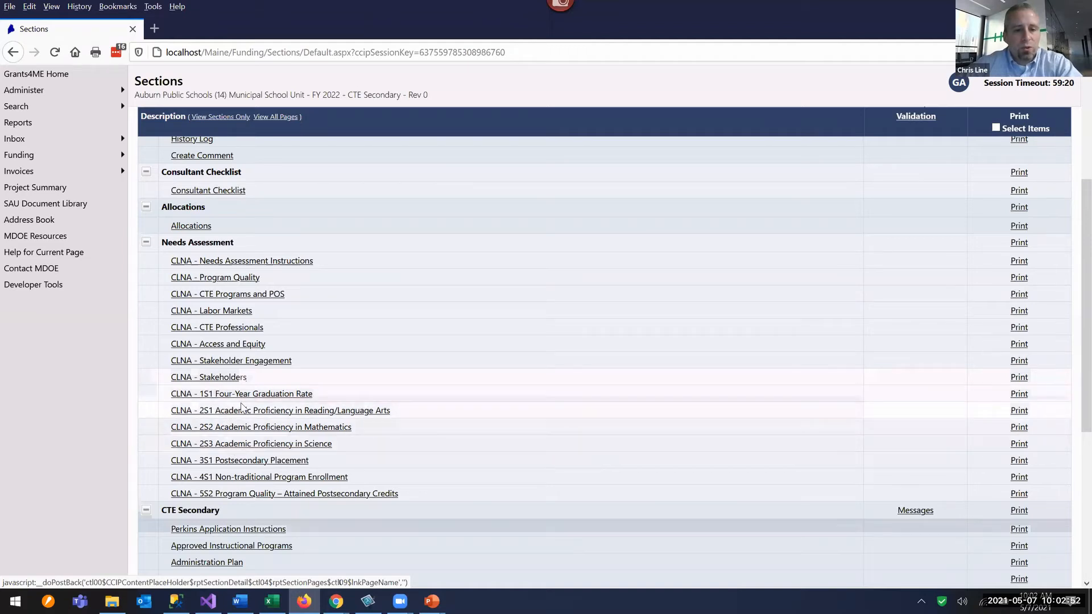
- Open the CTE Secondary Budget page and start a new budget detail for function 2213 - Instructional Staff Training
scroll(238, 257, down, 2)
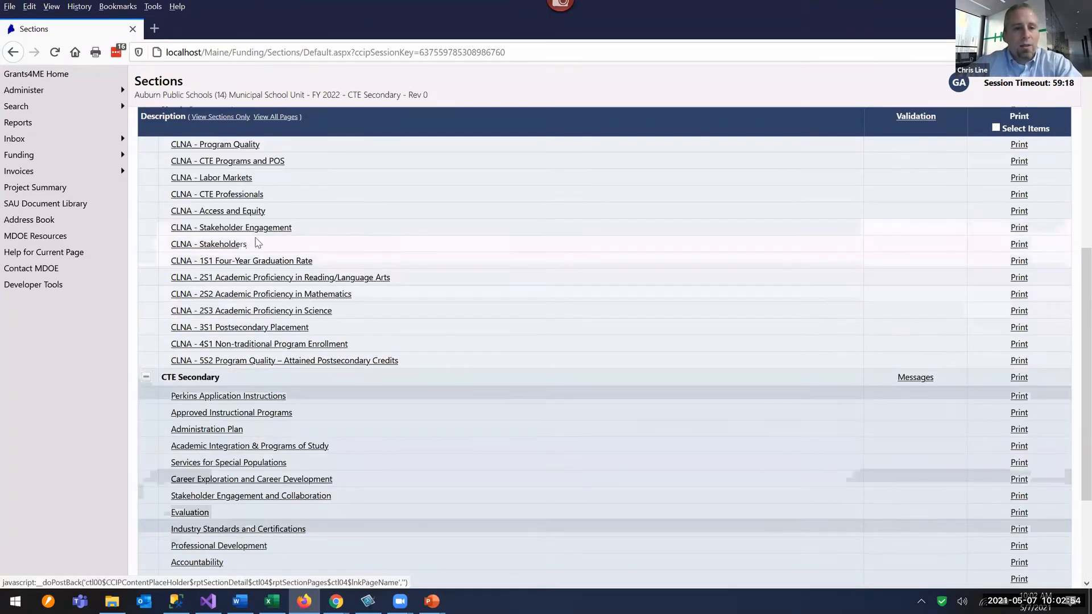
scroll(222, 267, down, 2)
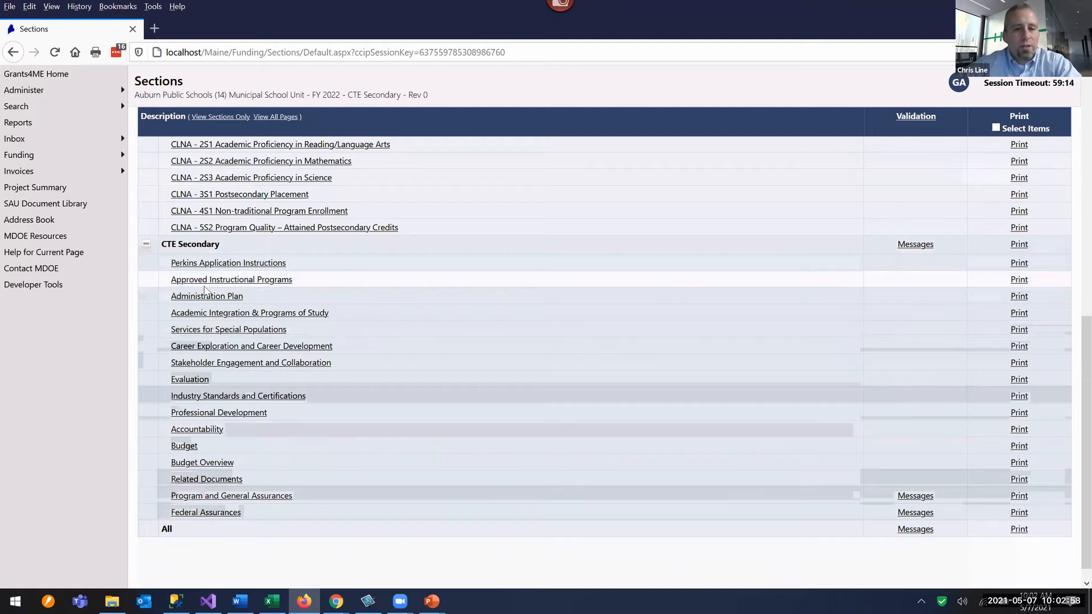
click(182, 447)
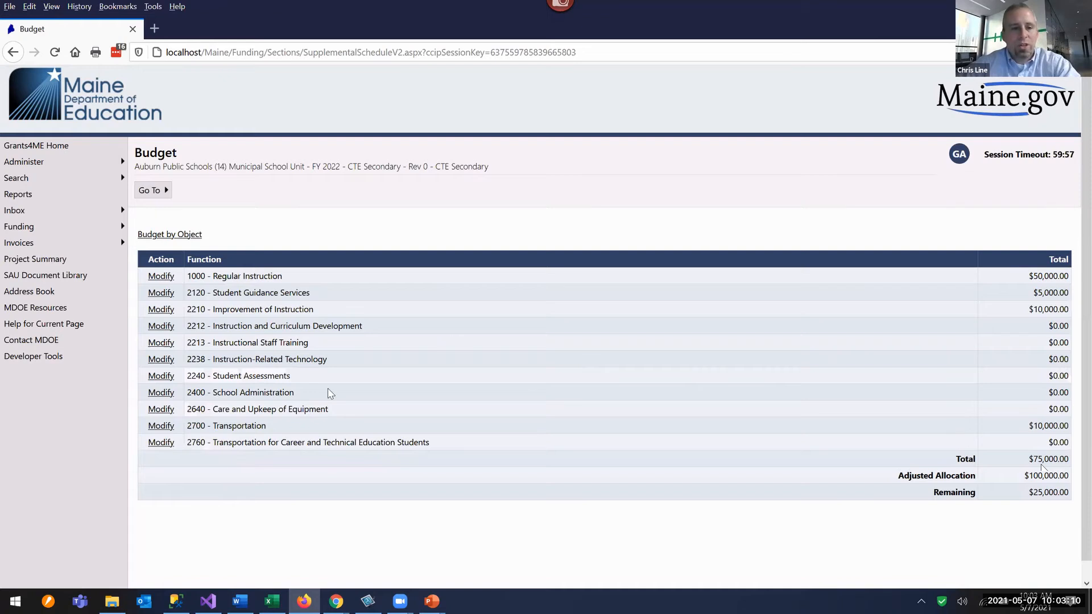
click(159, 344)
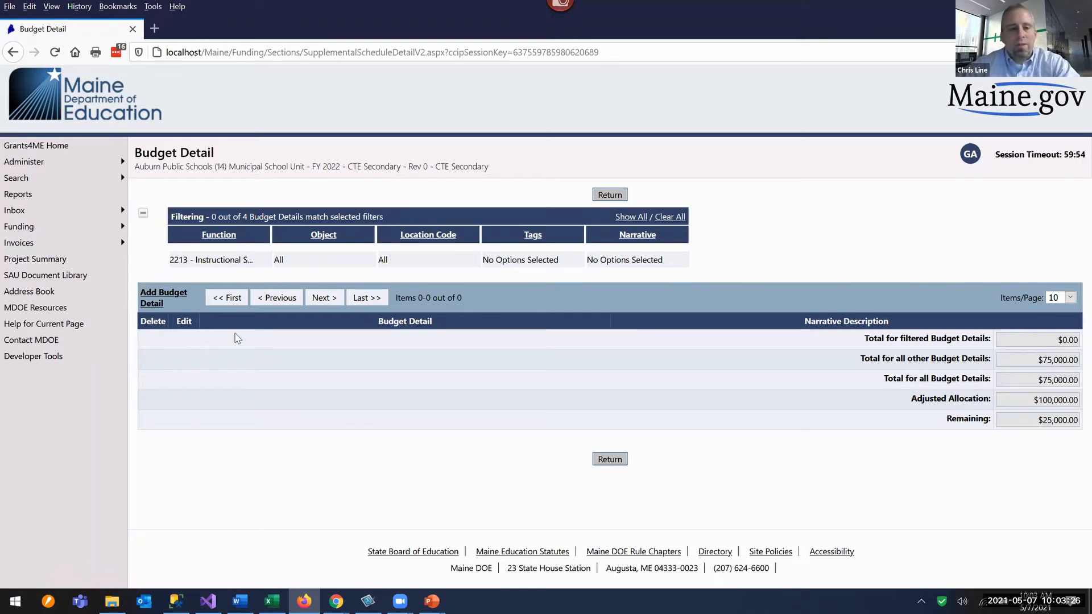
click(154, 299)
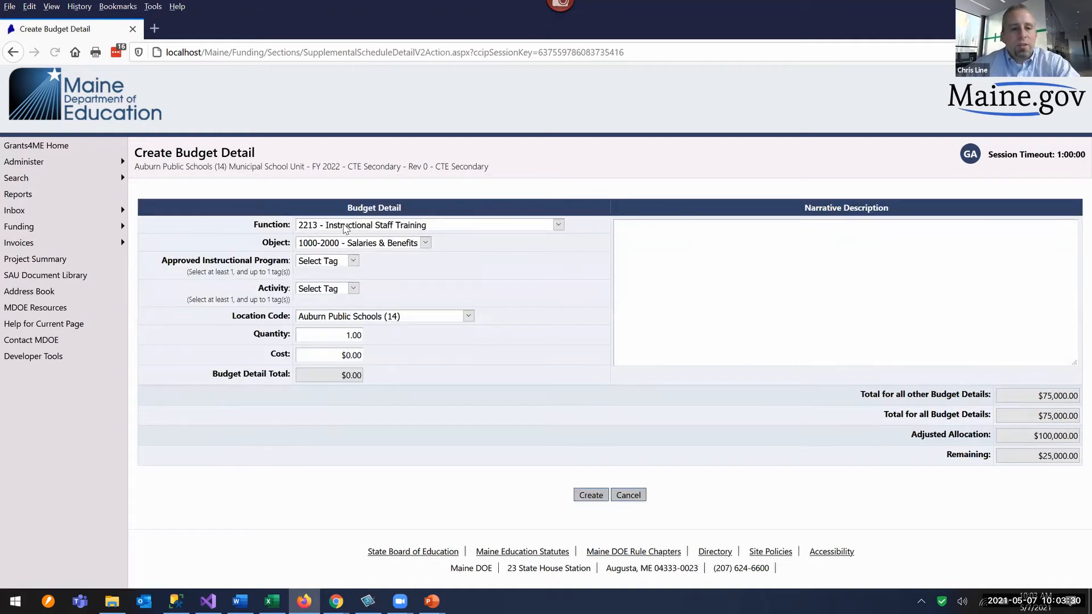
- Keep 2213 - Instructional Staff Training as the function and set the budget detail's object to 3000 - Contracts
click(344, 226)
click(352, 224)
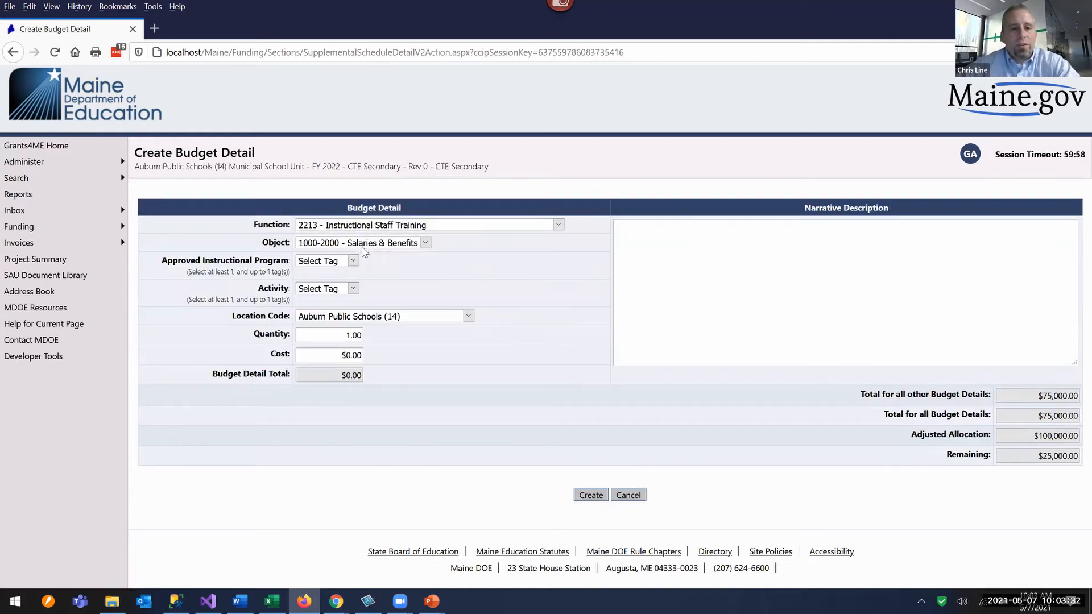
click(367, 245)
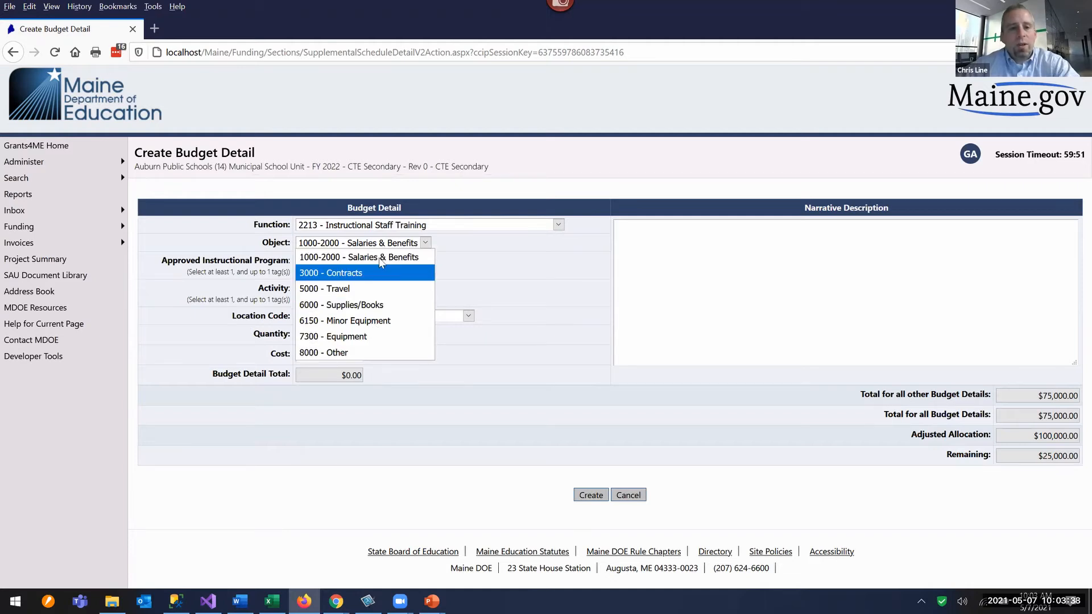
click(373, 244)
click(373, 244)
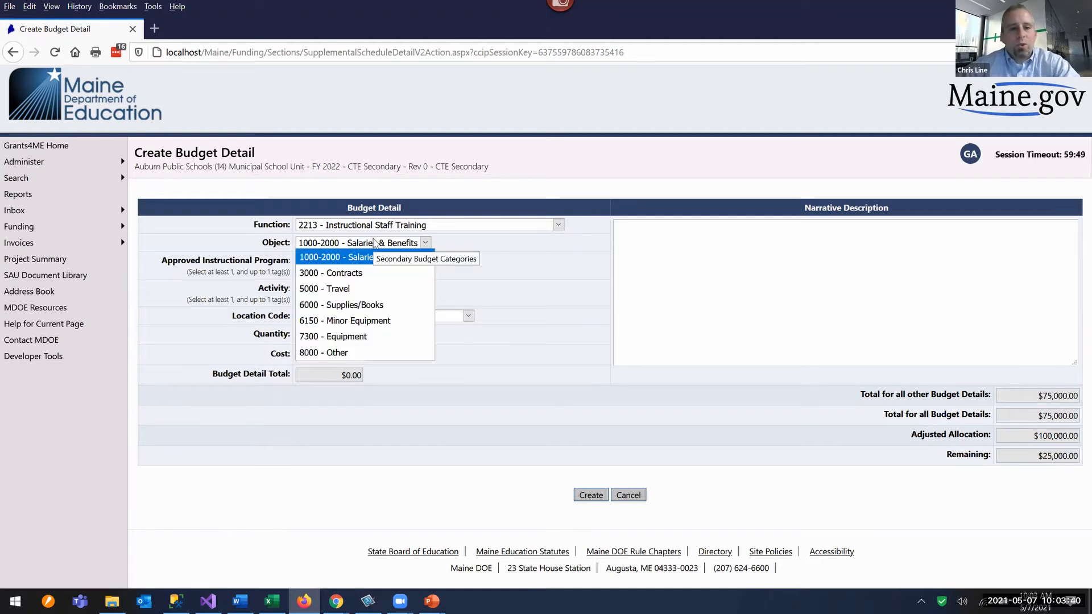
click(375, 273)
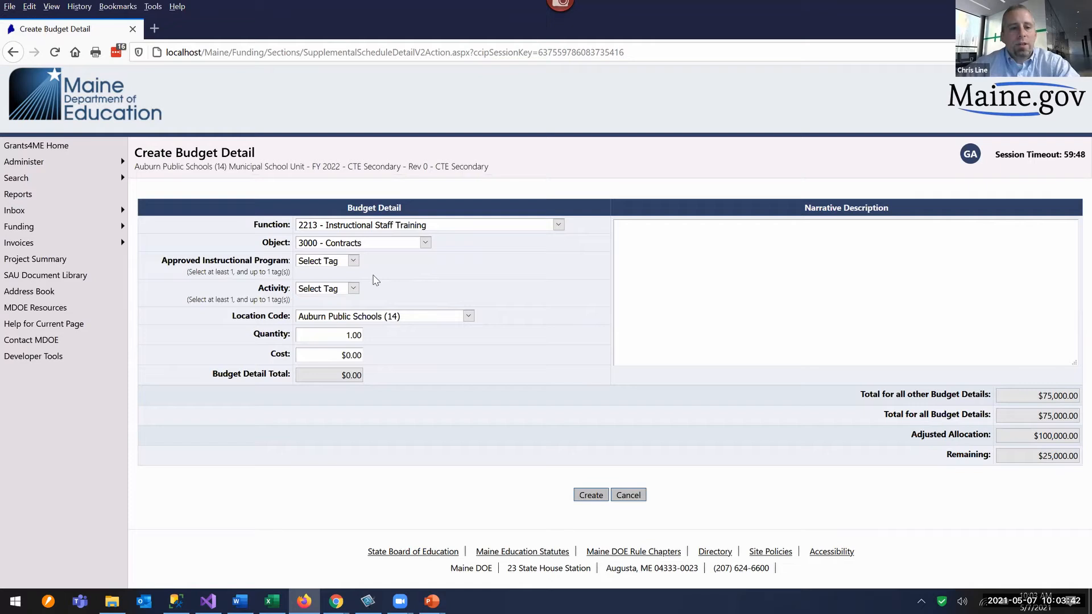
- Tag the budget detail with Approved Instructional Program 15.0000: Engineering Technology, General and the Professional Development activity
click(344, 265)
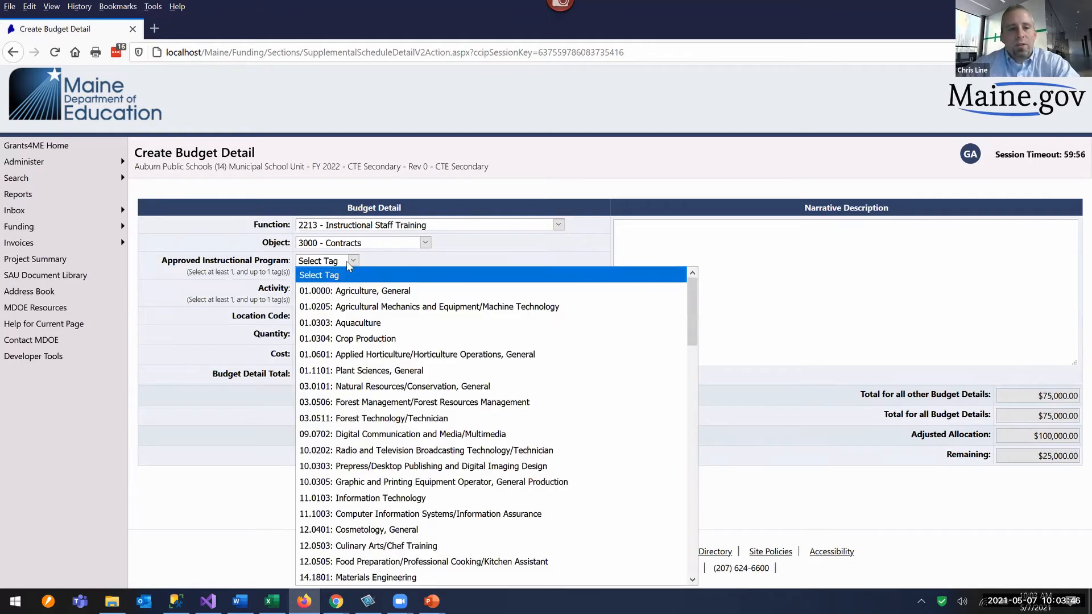
click(346, 261)
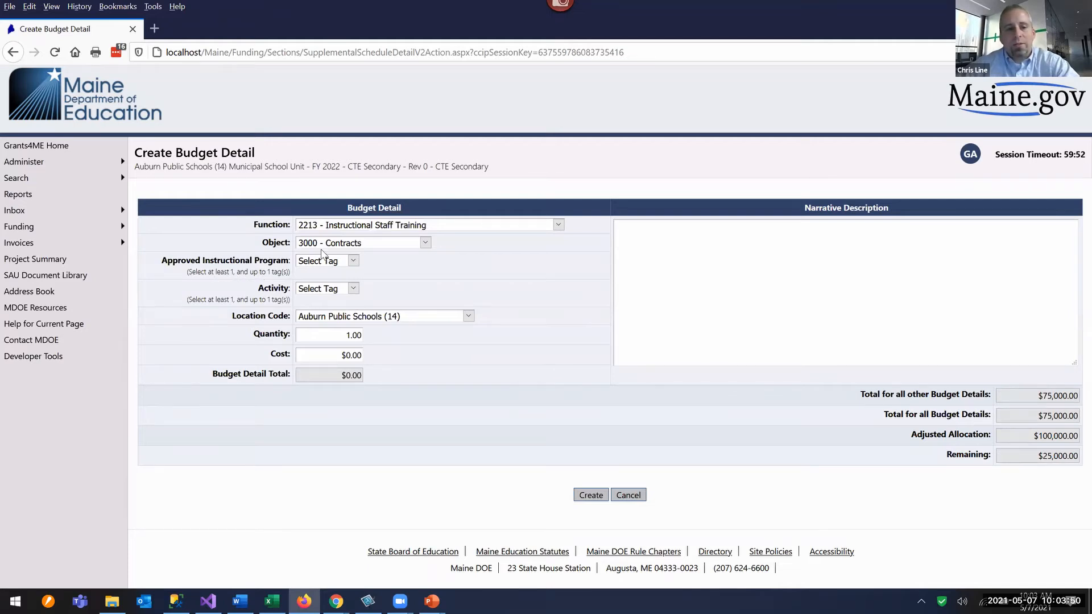
click(332, 262)
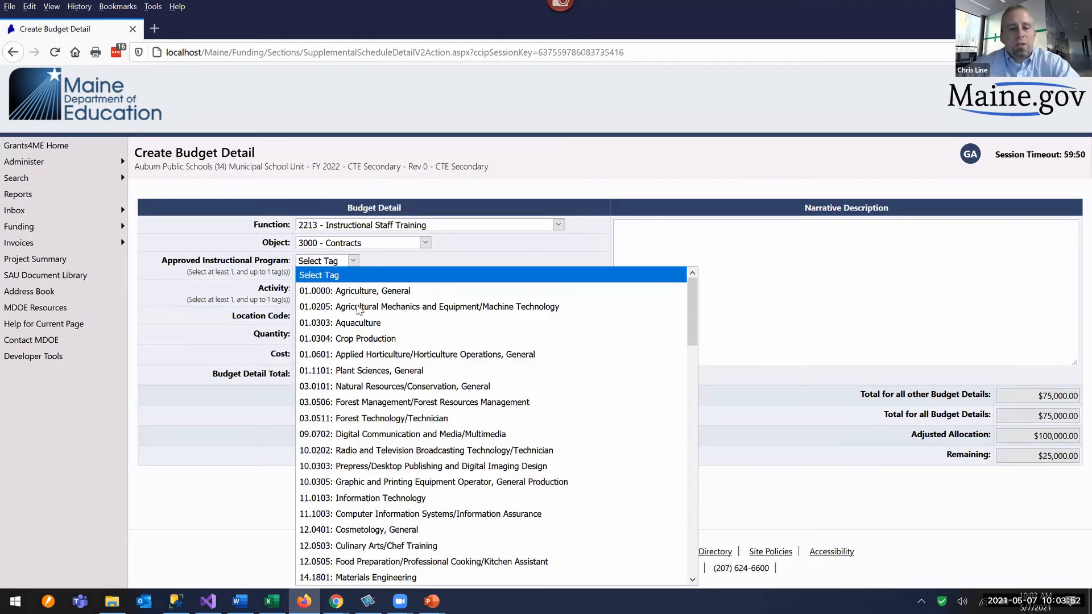
scroll(369, 310, down, 3)
click(418, 452)
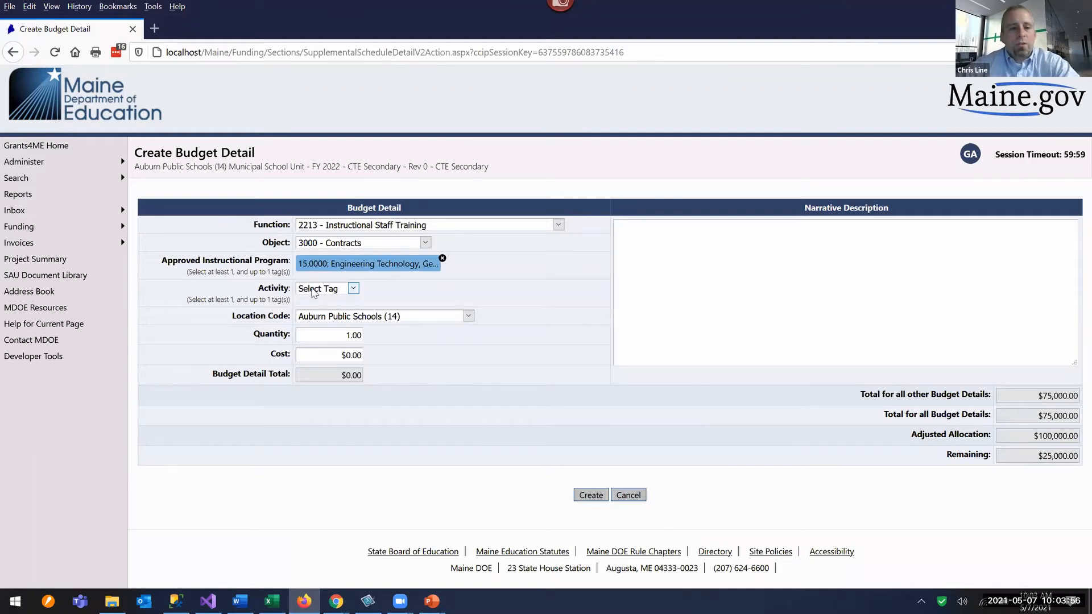
click(316, 290)
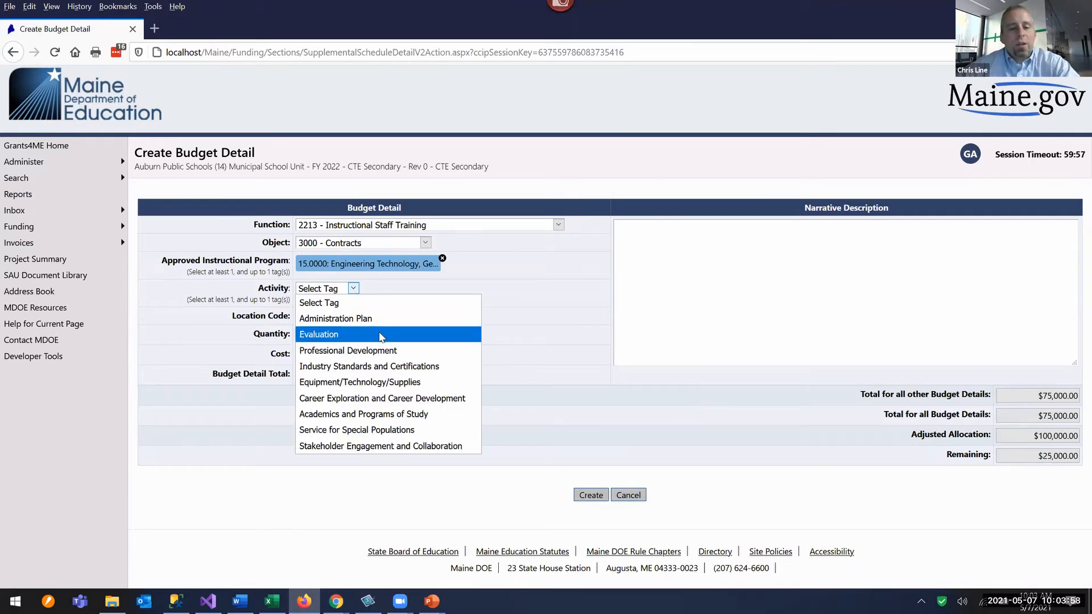
click(382, 349)
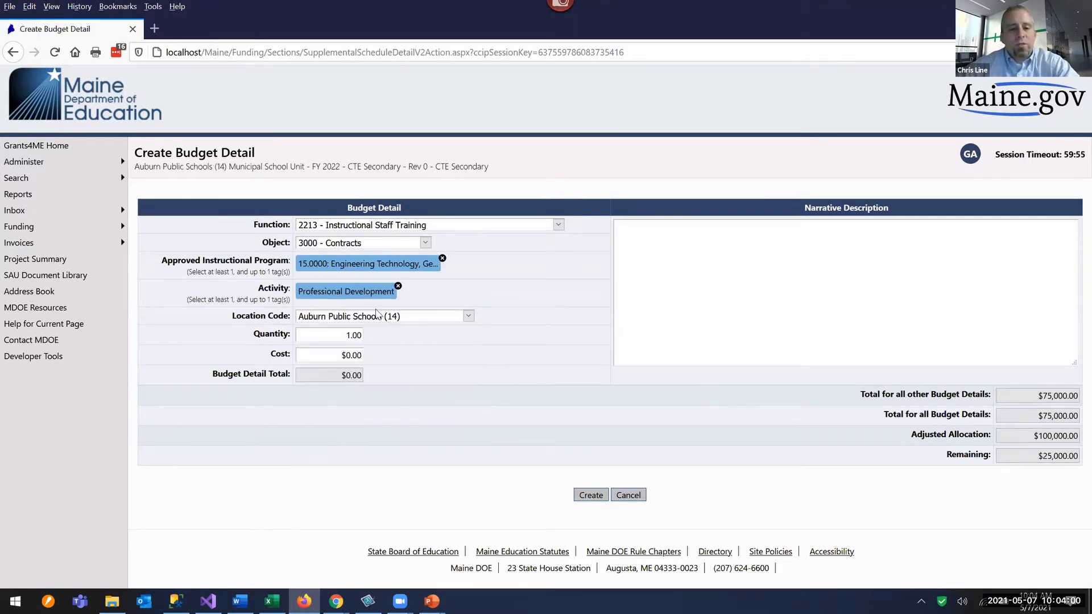
- Enter quantity 2, cost $10,000 and the narrative "2 $10,000 things", and create the budget detail
click(329, 336)
text(2)
click(352, 355)
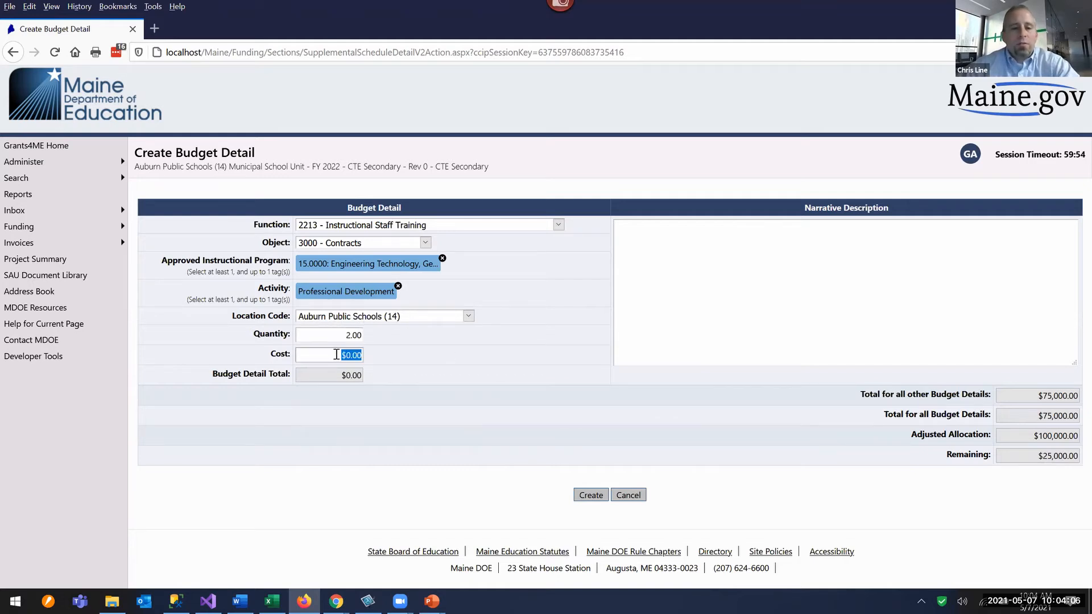
text(10000)
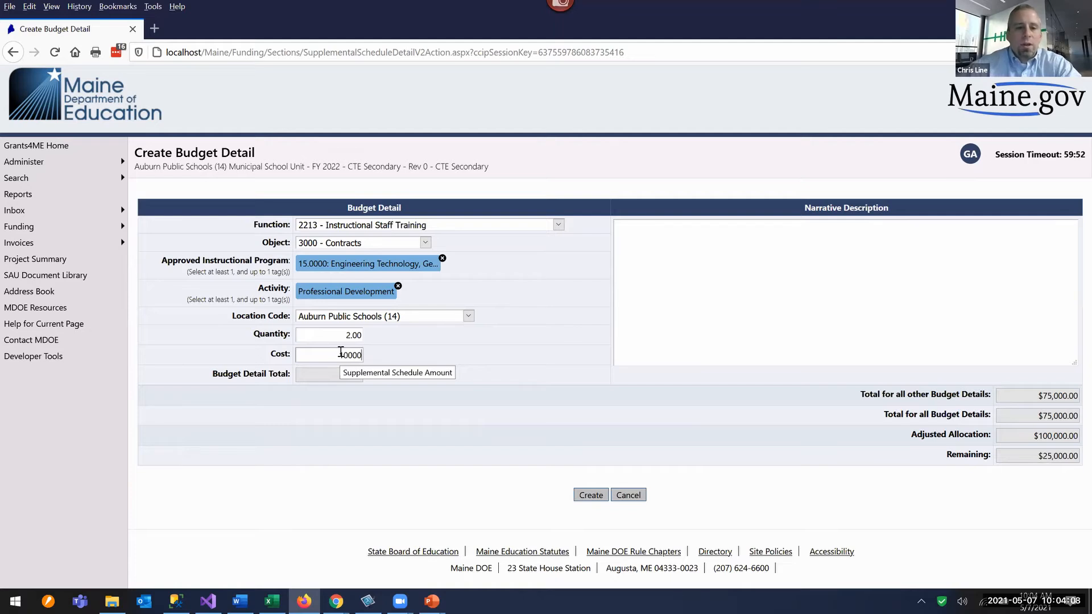
click(719, 285)
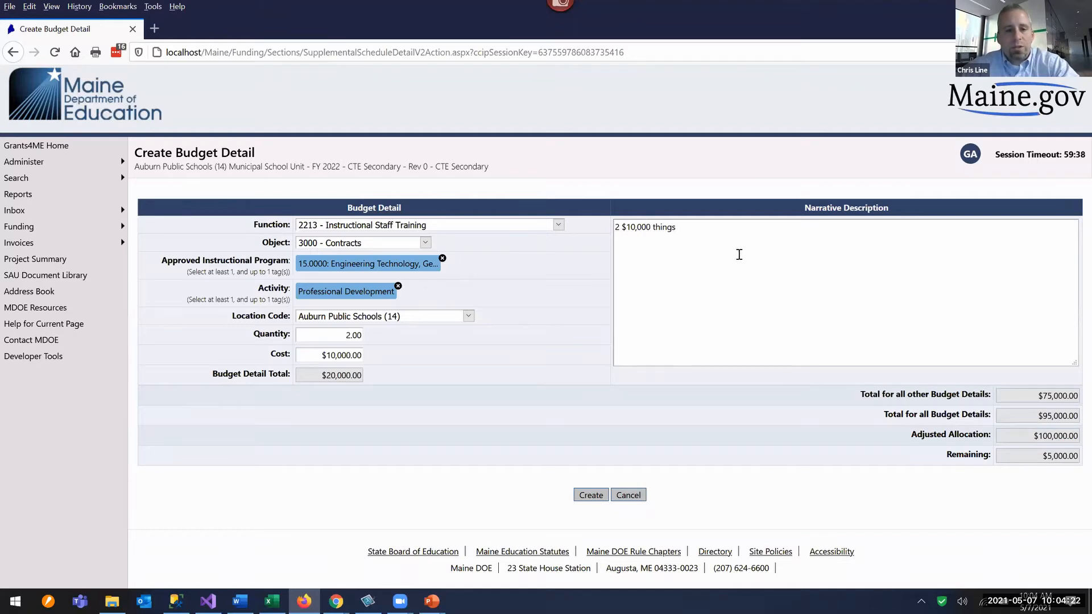
click(592, 495)
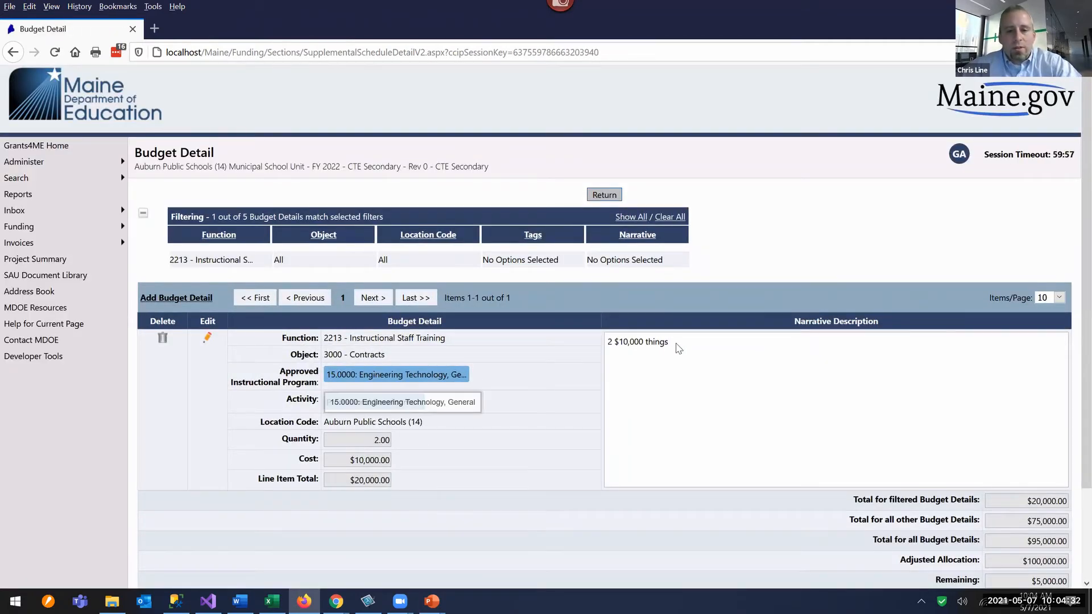
- Show all budget details without filters and review each entry's function, object, tags, amounts and narrative, plus the budget totals
scroll(195, 189, down, 2)
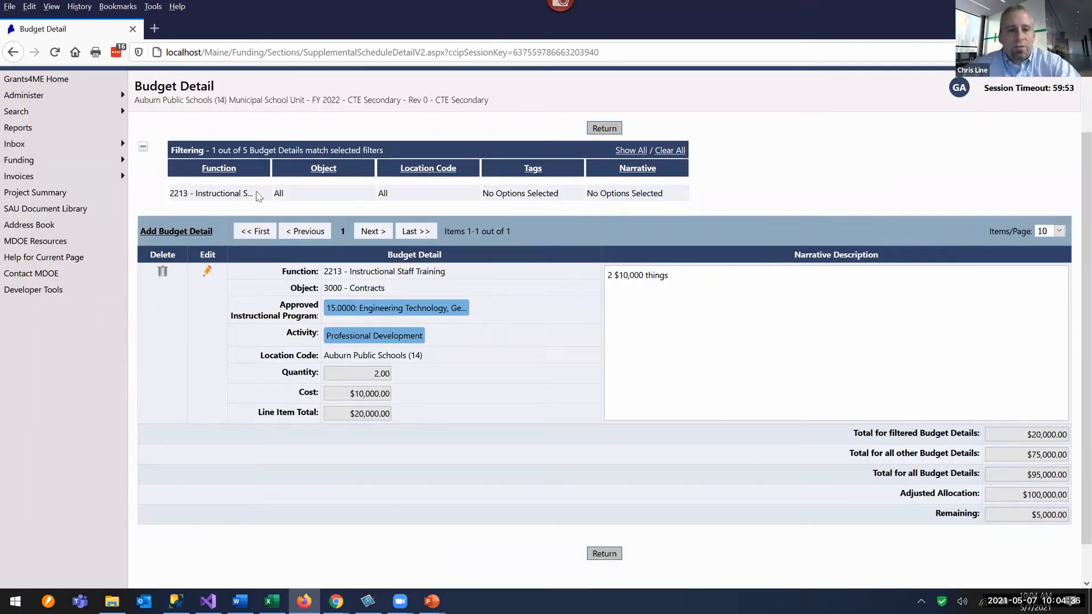
scroll(290, 204, up, 2)
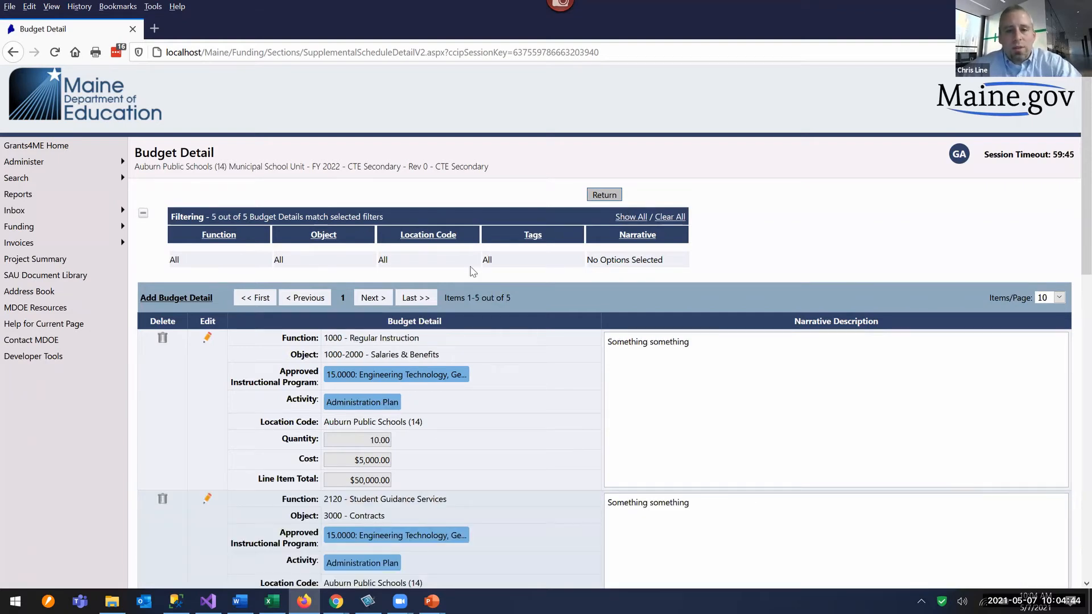
scroll(464, 296, down, 2)
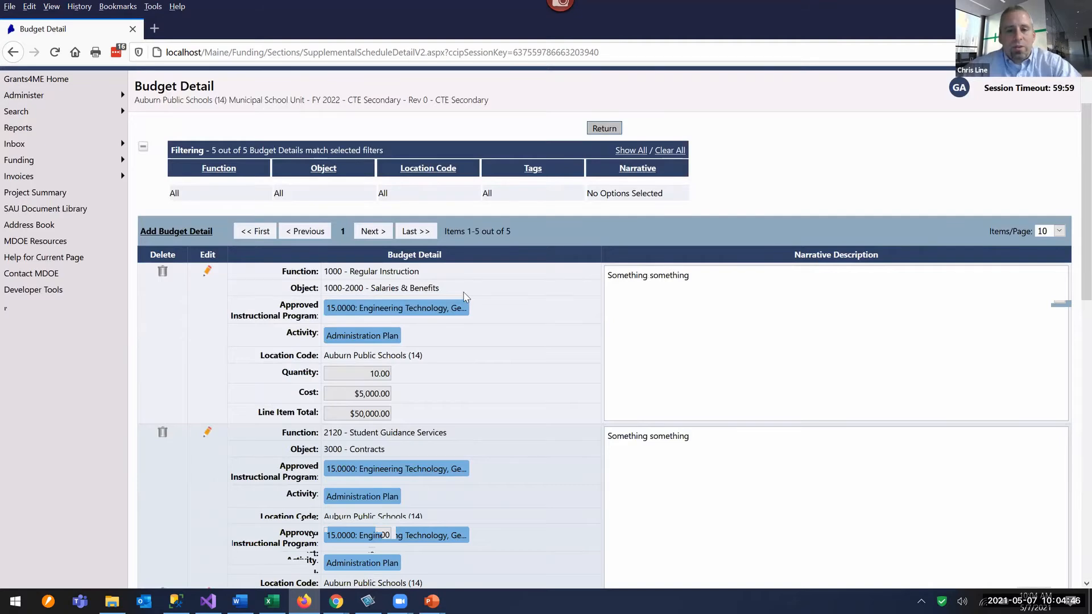
scroll(657, 282, down, 3)
scroll(658, 241, up, 3)
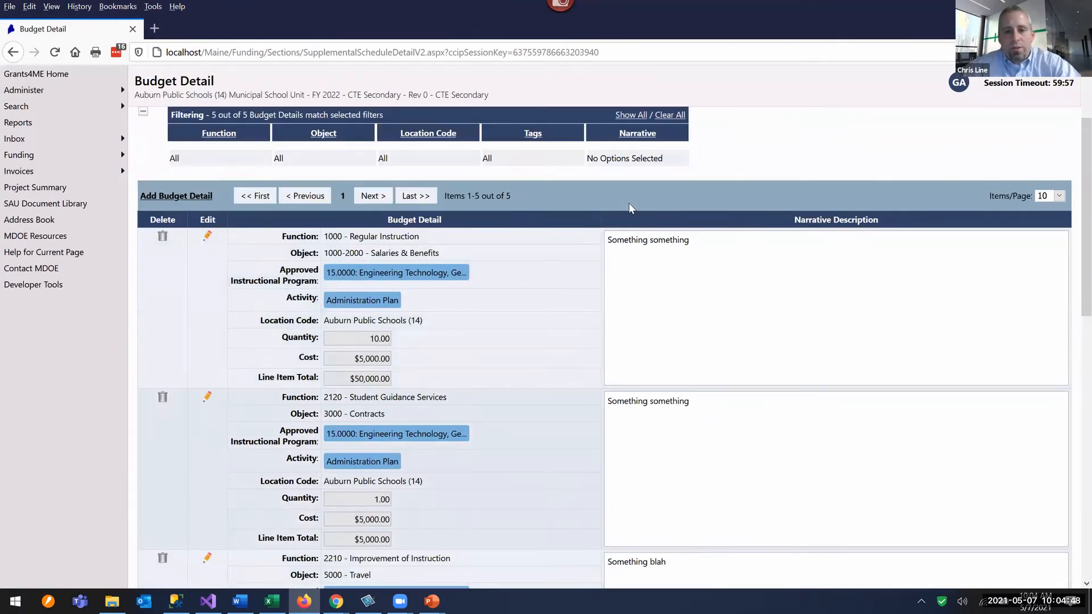
scroll(629, 202, down, 1)
triple_click(674, 341)
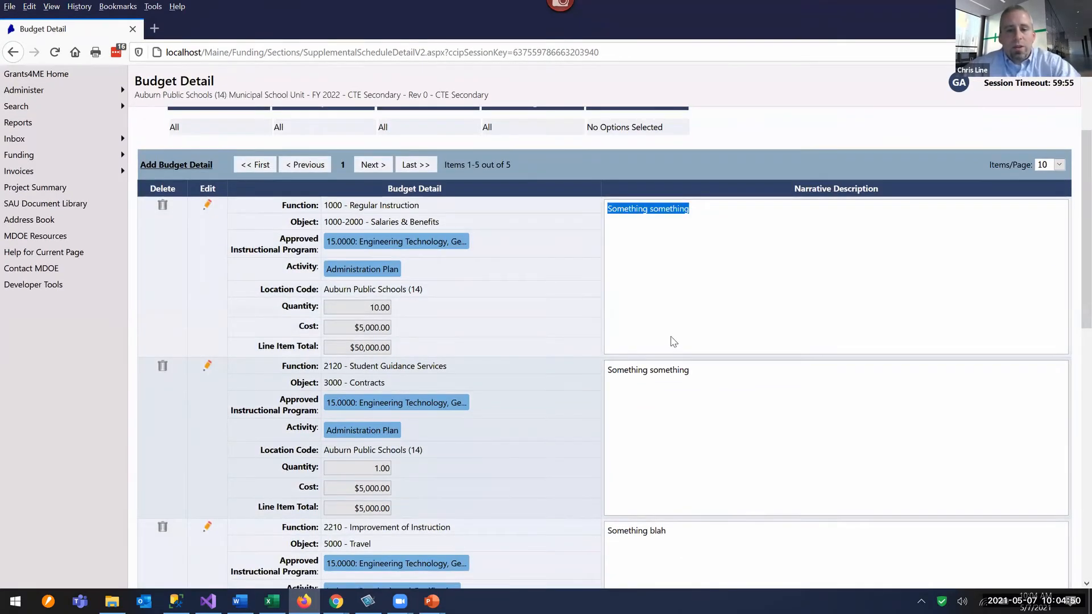
scroll(674, 341, down, 4)
scroll(688, 370, down, 2)
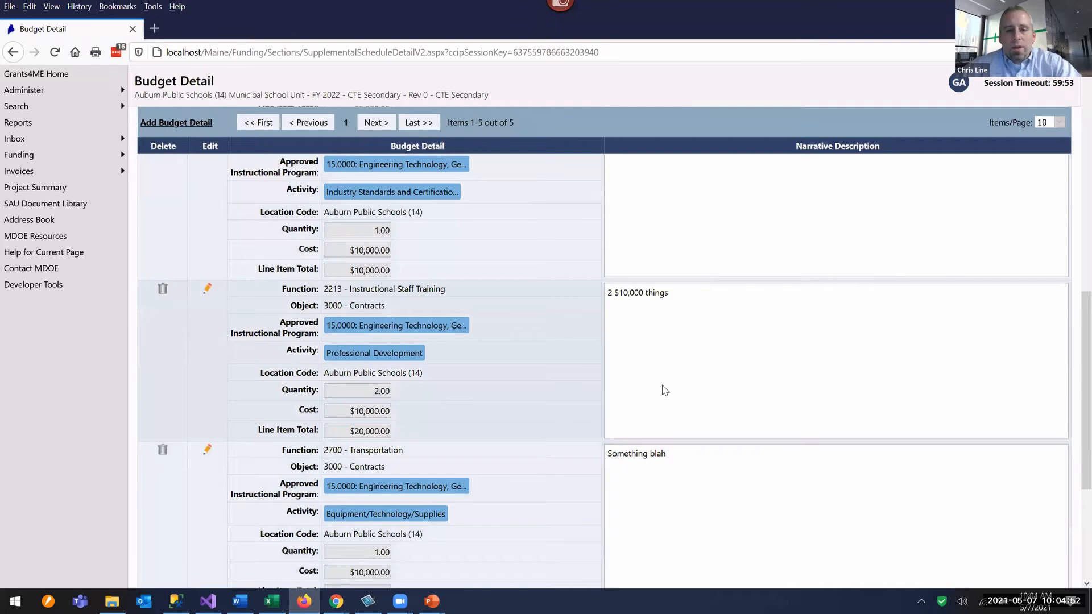
scroll(665, 390, down, 3)
scroll(511, 359, up, 2)
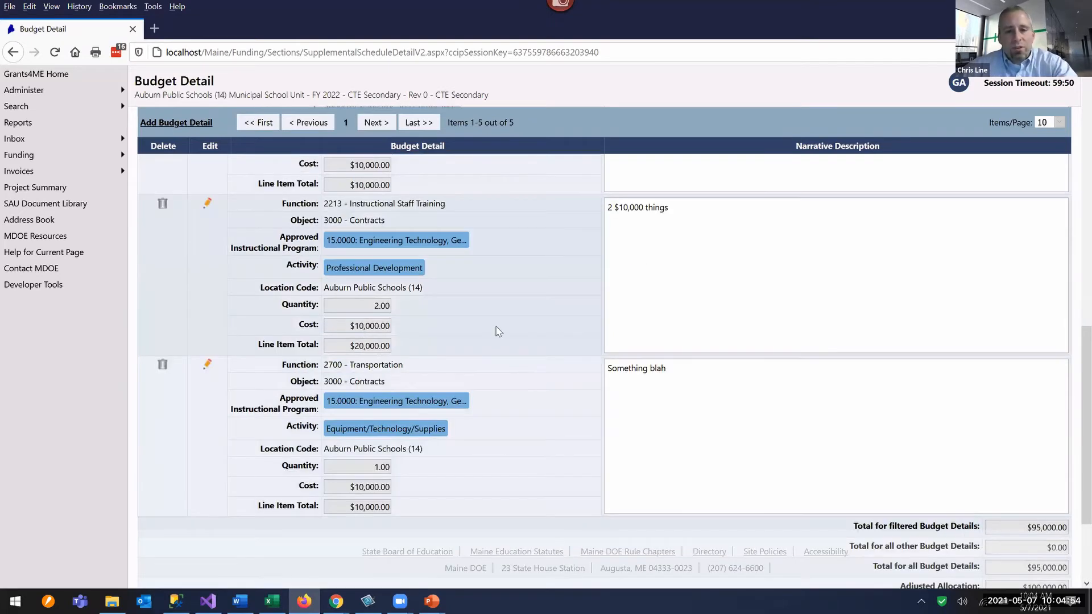
scroll(468, 324, up, 10)
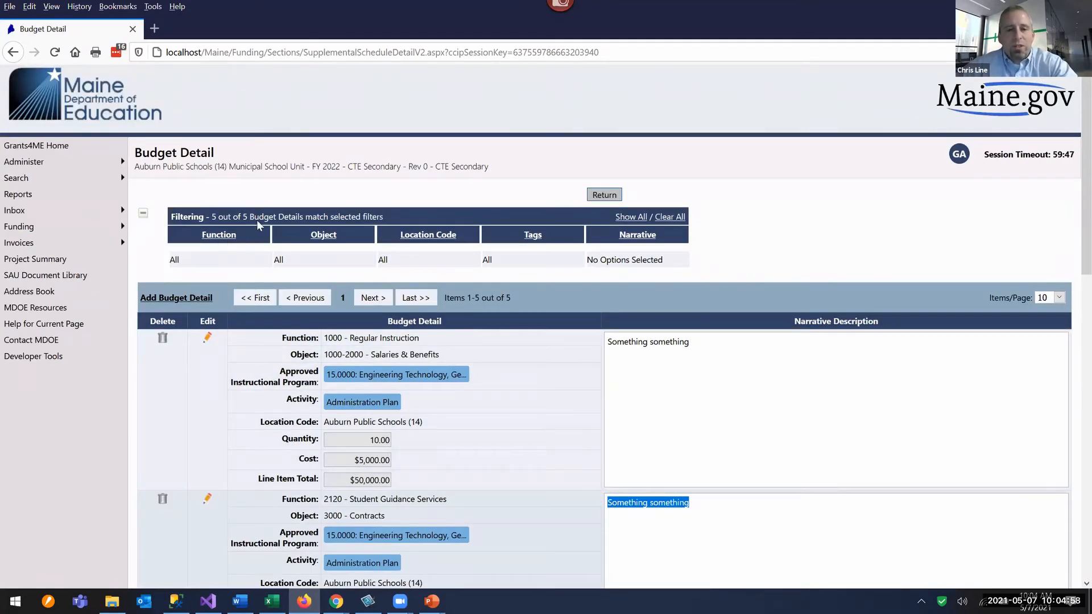
- Check the Function filter options, then filter the budget details to object 1000-2000 - Salaries & Benefits and review the totals
click(228, 237)
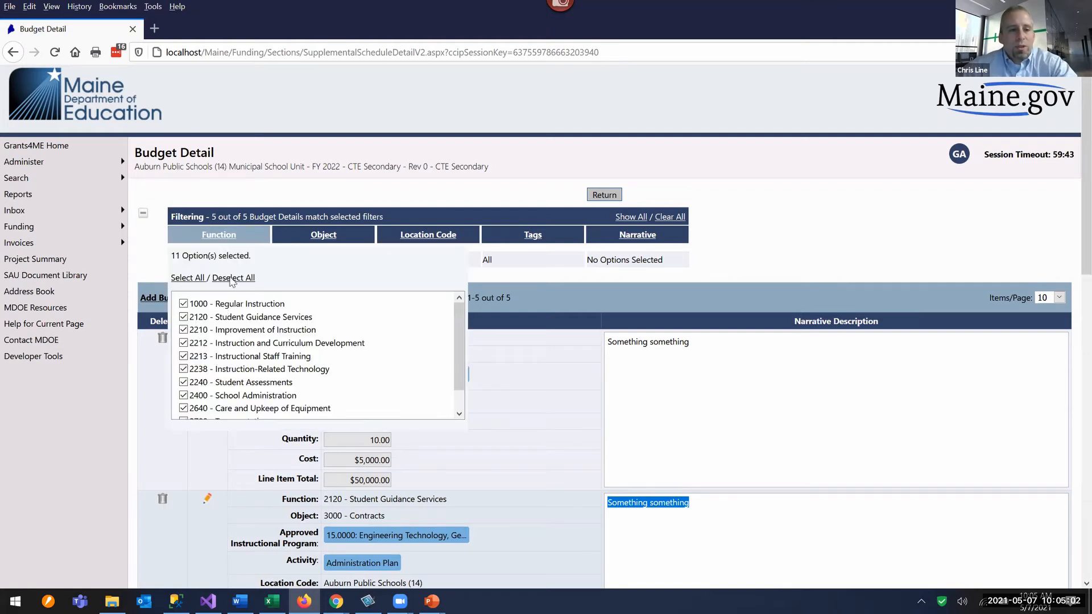
click(233, 278)
click(191, 292)
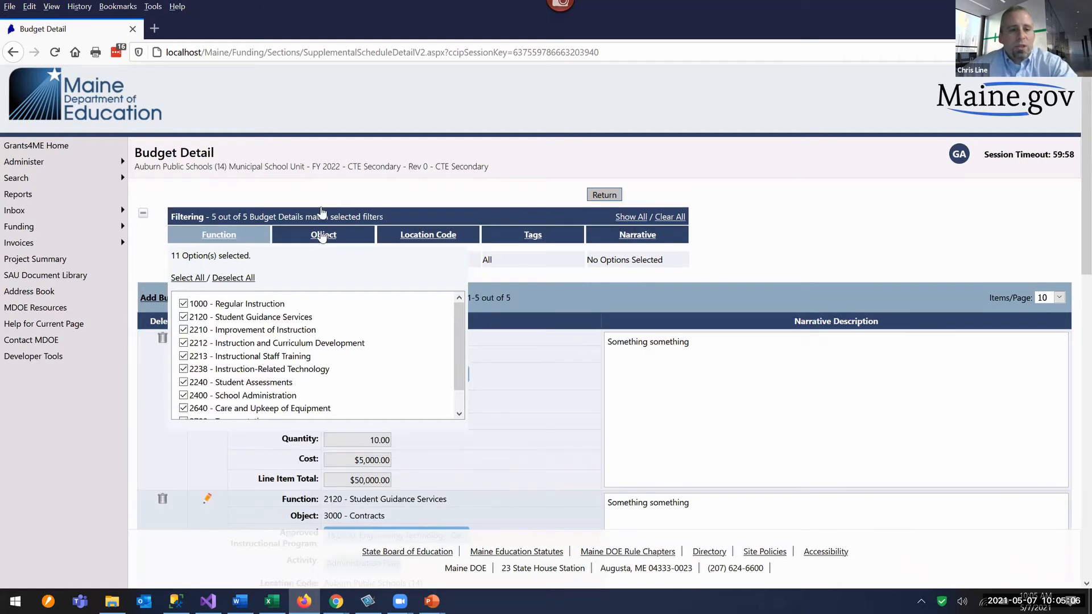
click(322, 235)
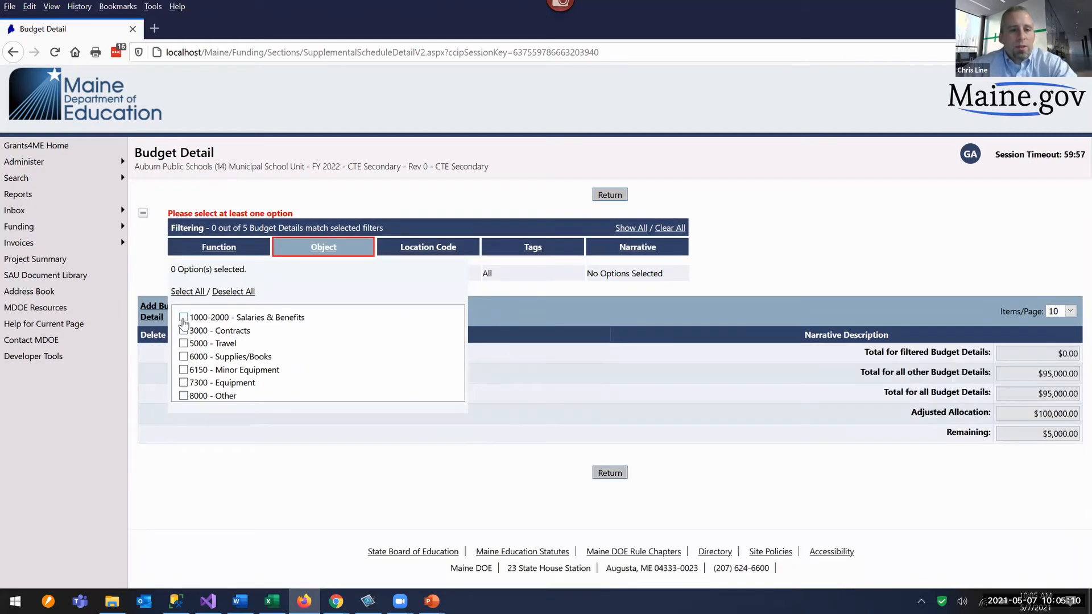
click(183, 318)
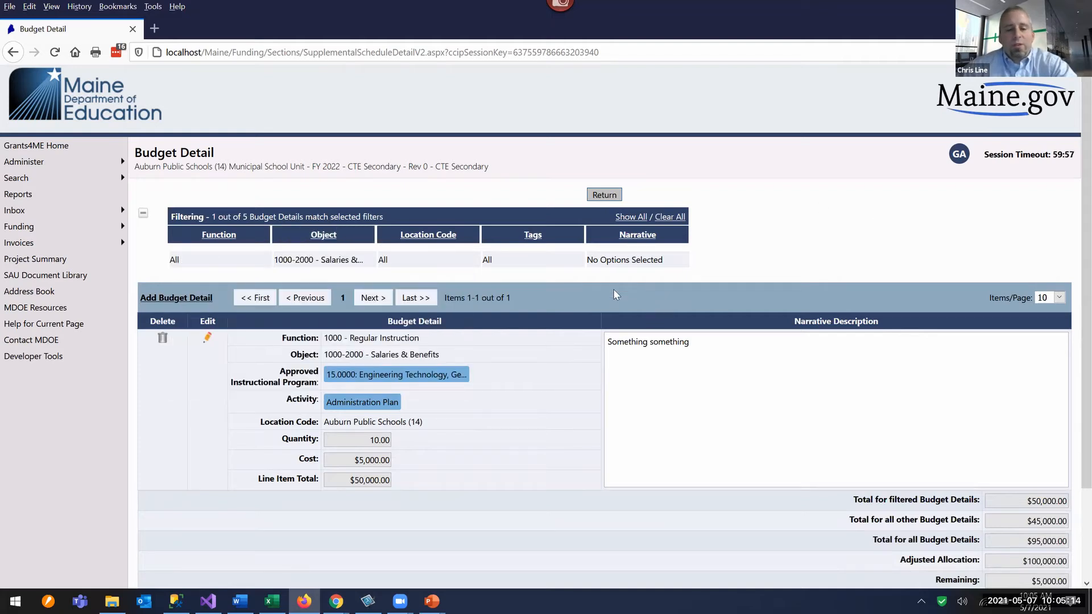
scroll(615, 291, down, 1)
scroll(615, 289, down, 2)
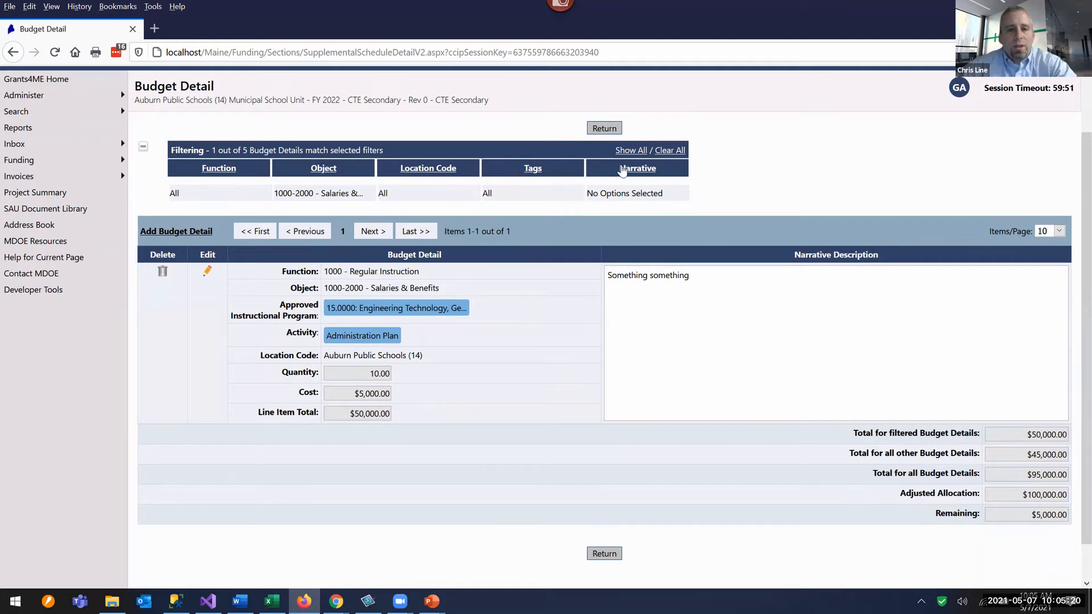
- Clear the object filter, filter the budget details to only the 15.0000: Engineering Technology, General tag, and review the matching entries
click(631, 151)
click(532, 169)
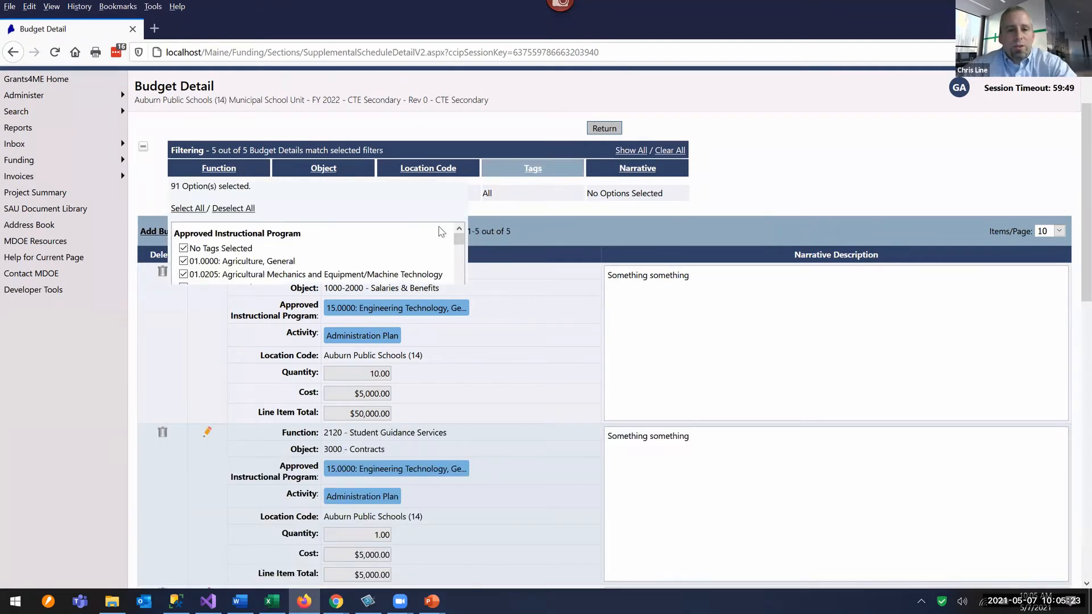
click(223, 252)
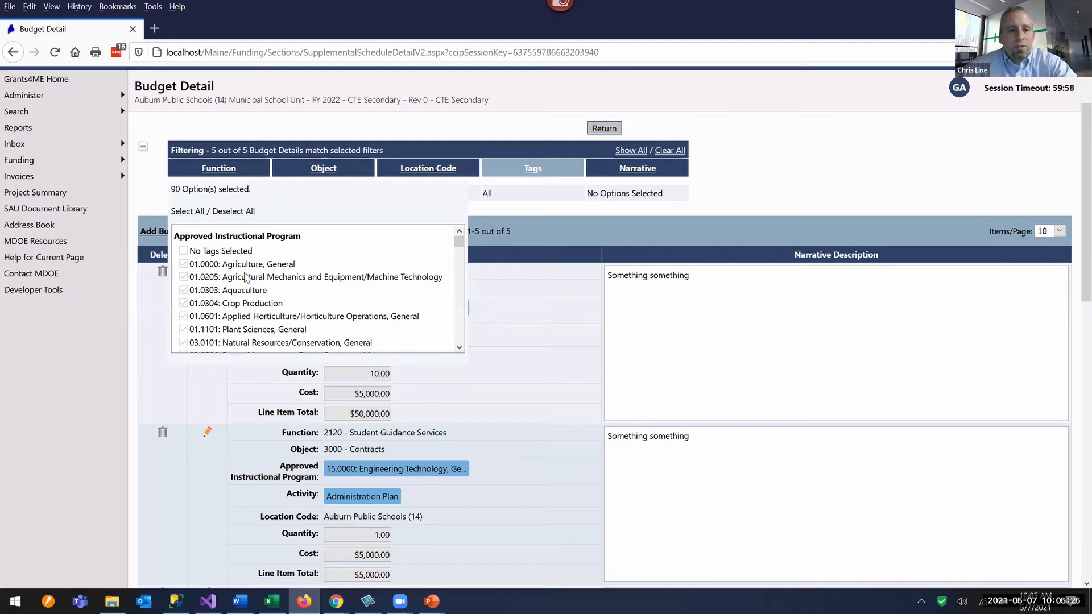
click(233, 211)
scroll(245, 277, down, 8)
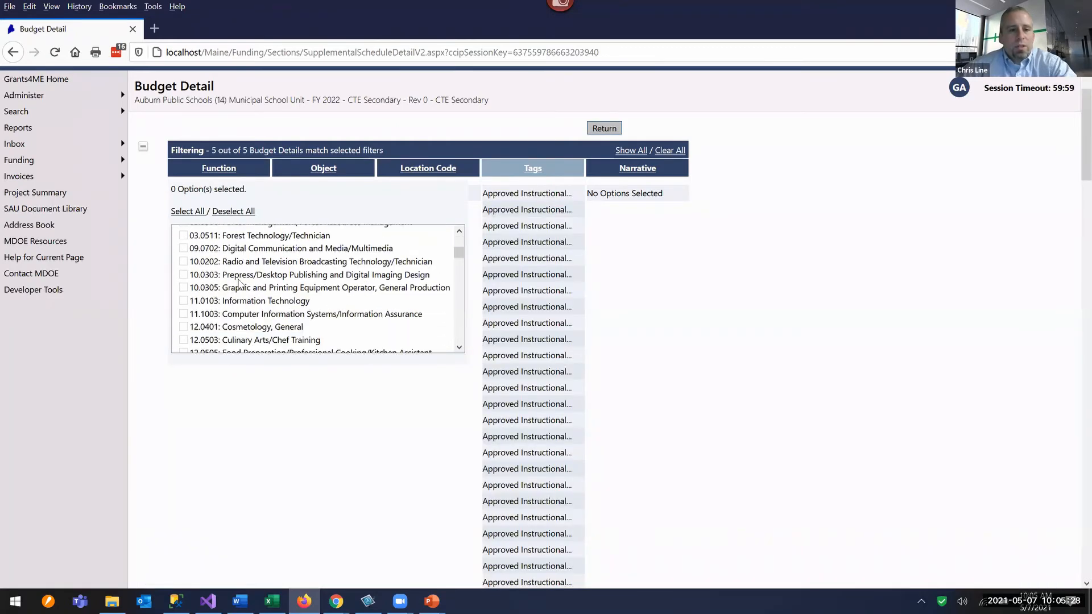
click(184, 312)
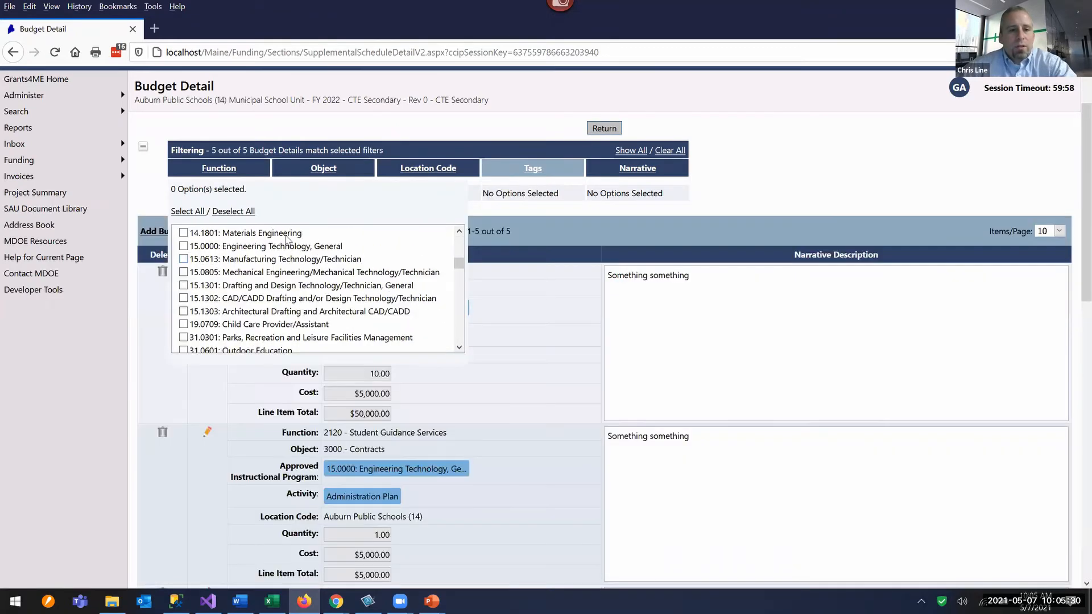
click(810, 158)
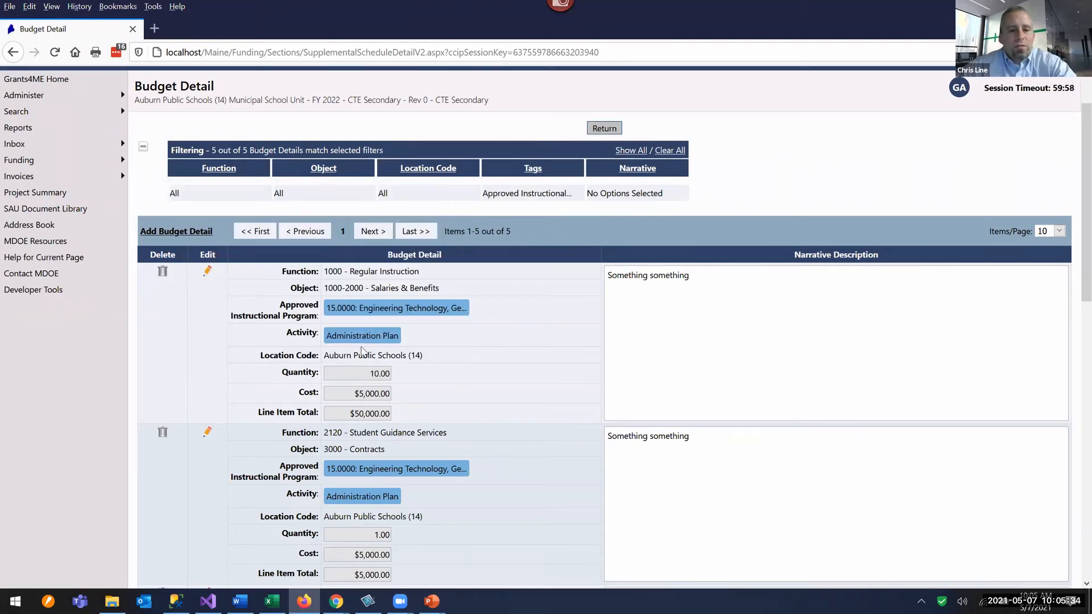
scroll(361, 351, down, 1)
scroll(390, 333, down, 5)
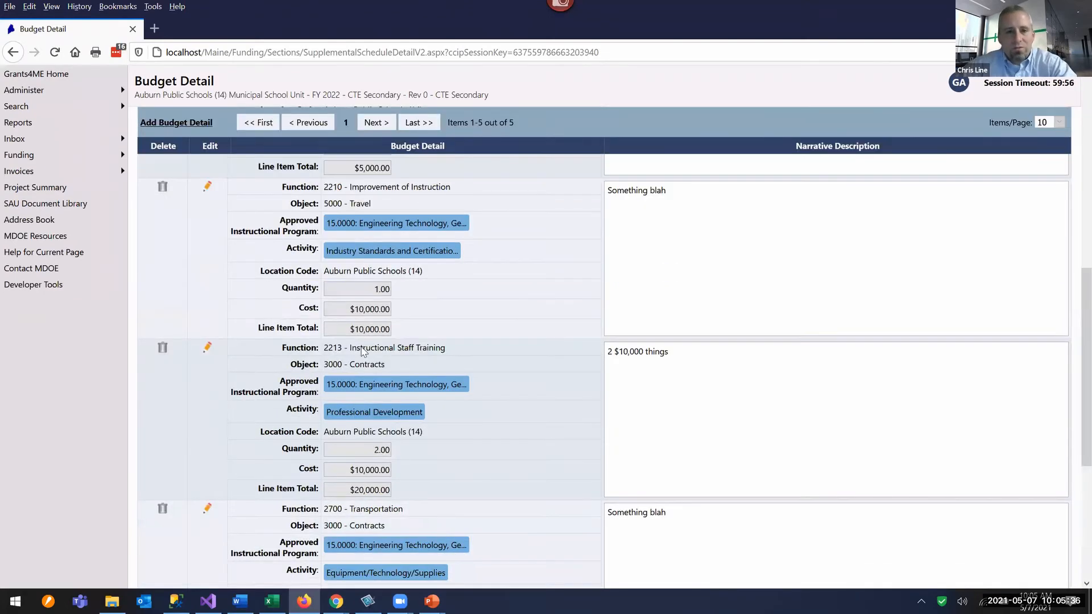
scroll(648, 231, up, 2)
scroll(646, 244, up, 5)
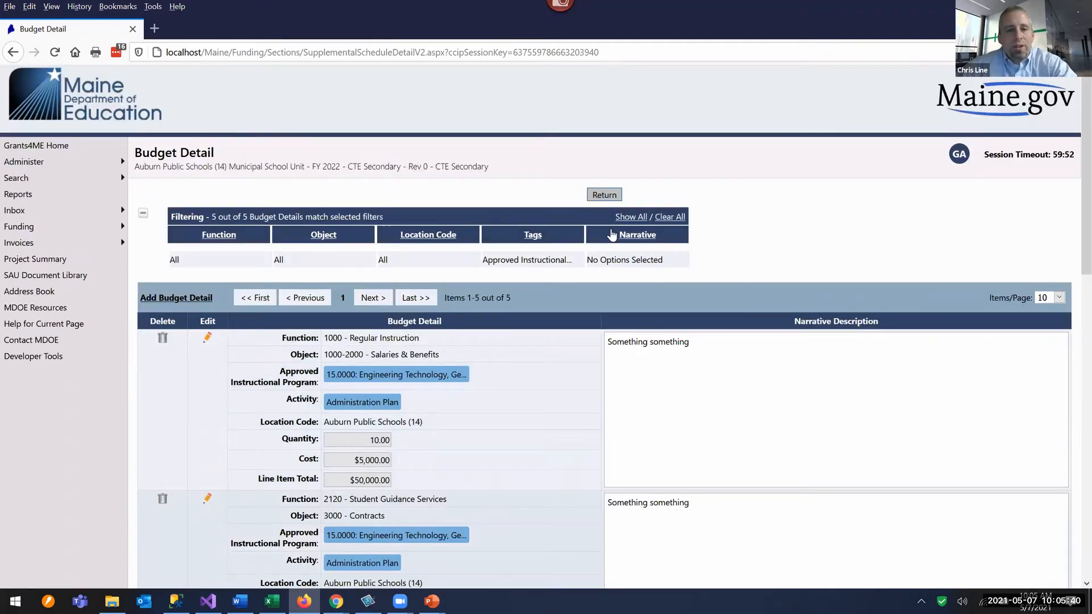
- Reset the Tags filter to all and check the options available in the Narrative filter
triple_click(708, 348)
click(693, 282)
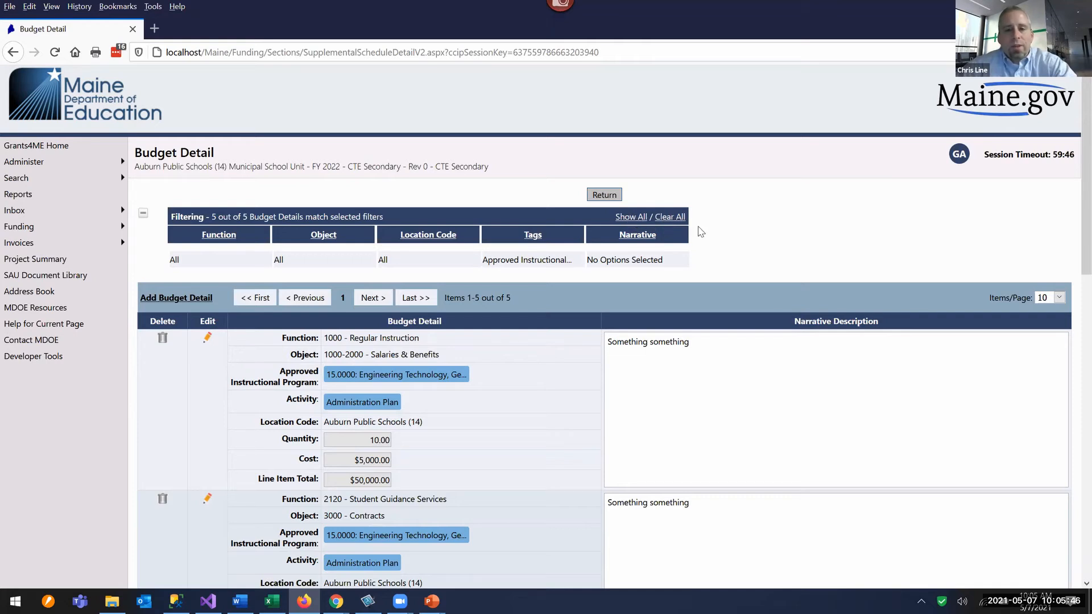
click(634, 239)
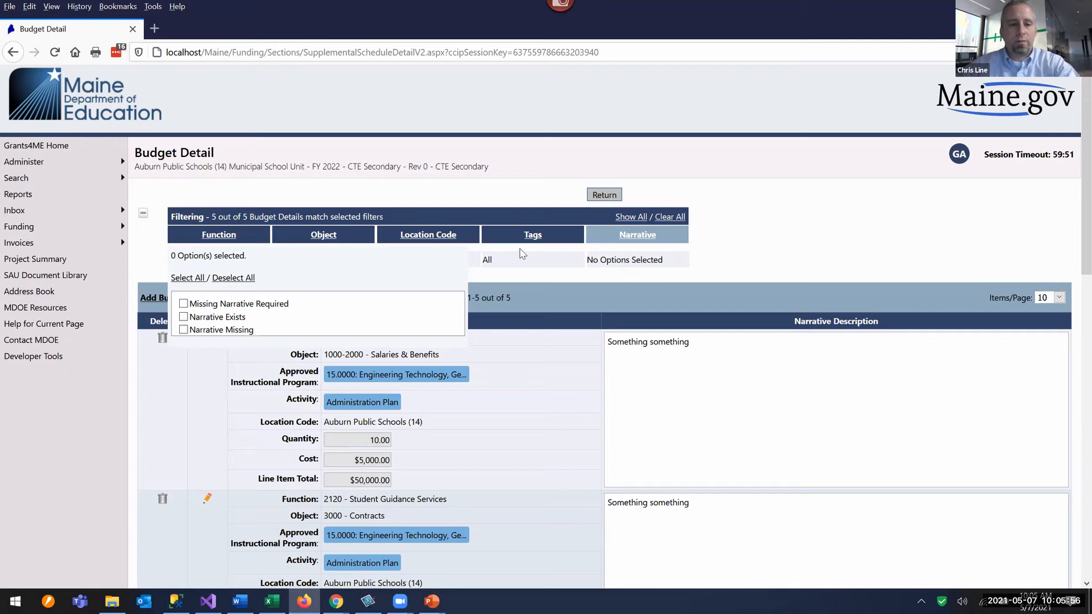
click(724, 233)
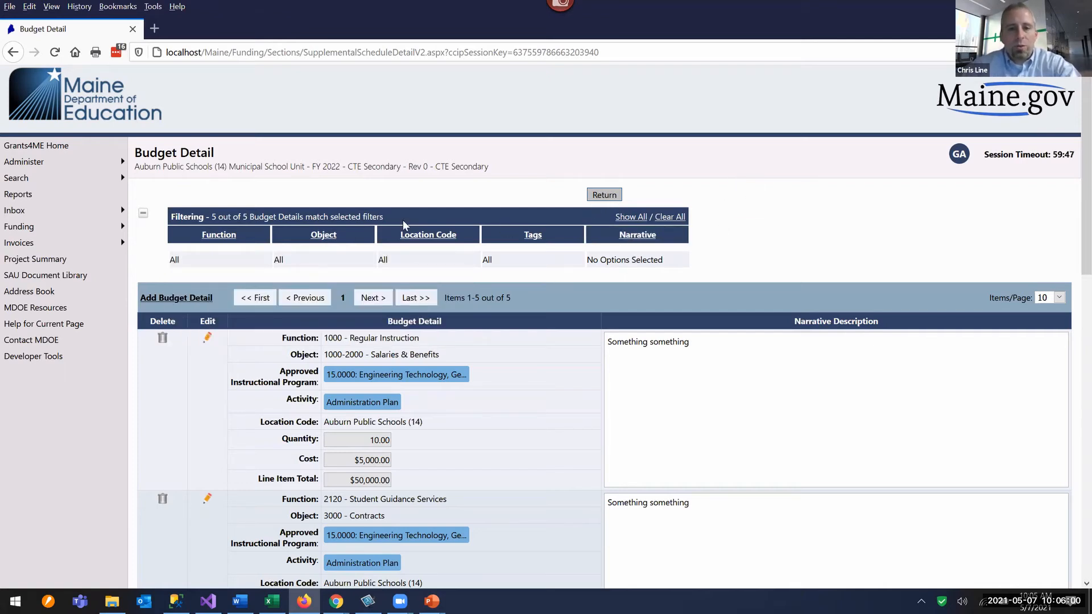
- Leave the budget details and open the CTE Secondary Budget Overview page
click(604, 195)
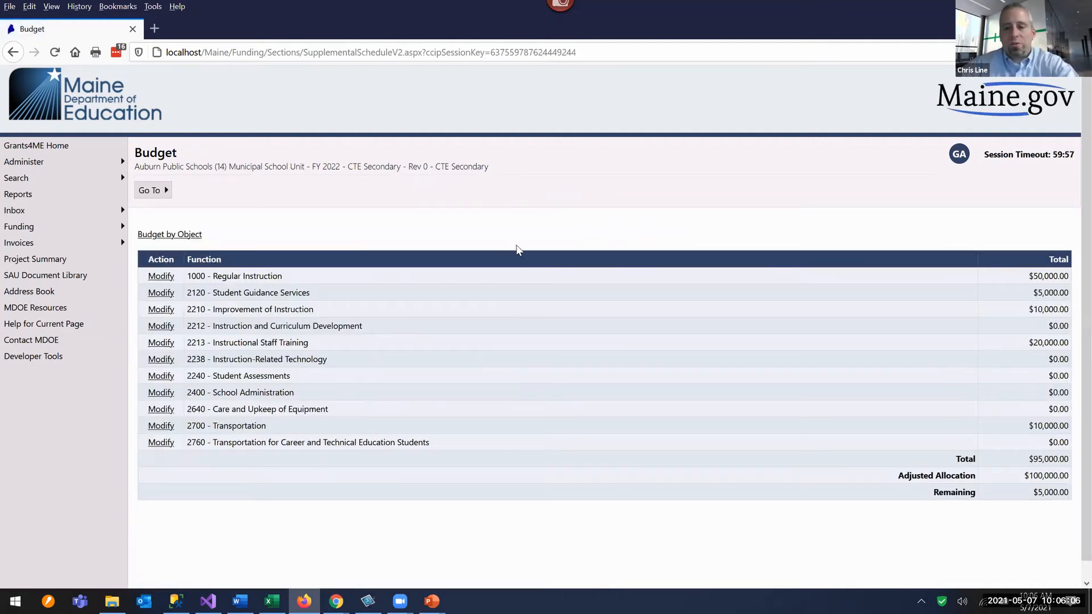
click(160, 191)
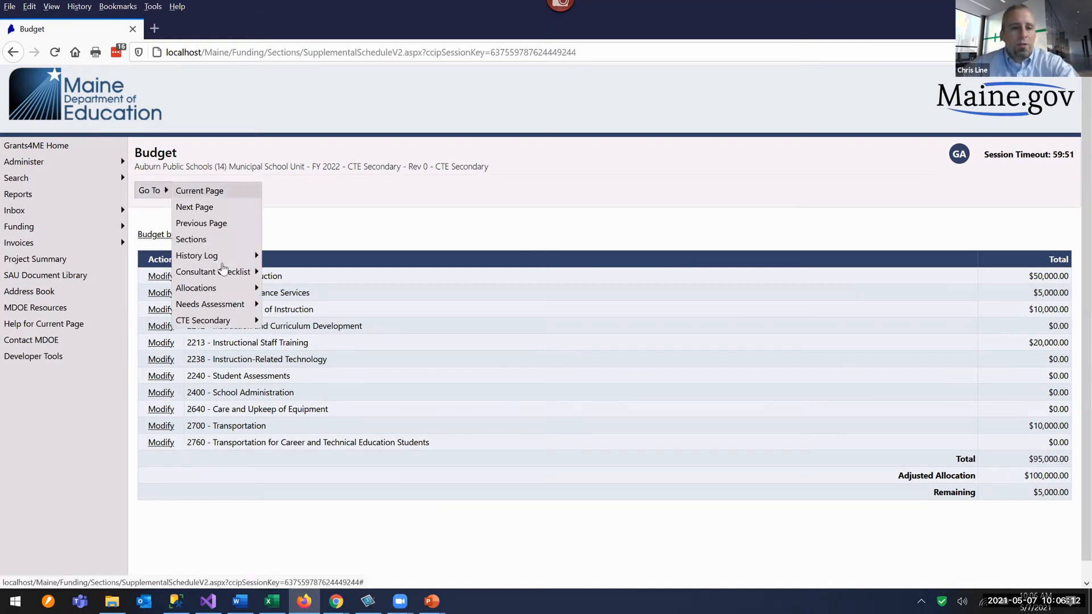
mouse_move(215, 326)
mouse_move(216, 320)
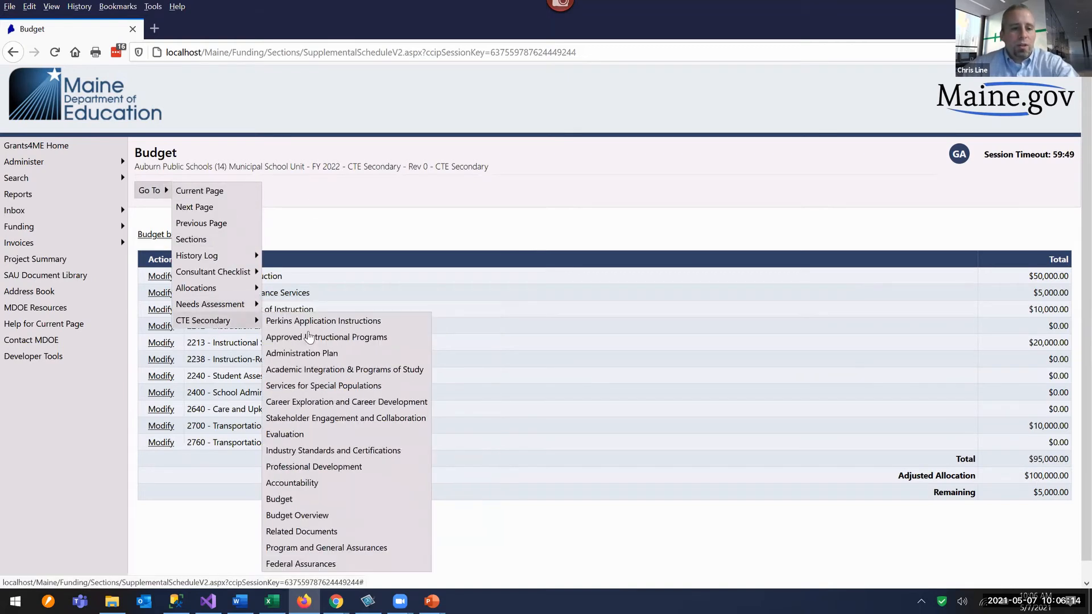
click(316, 515)
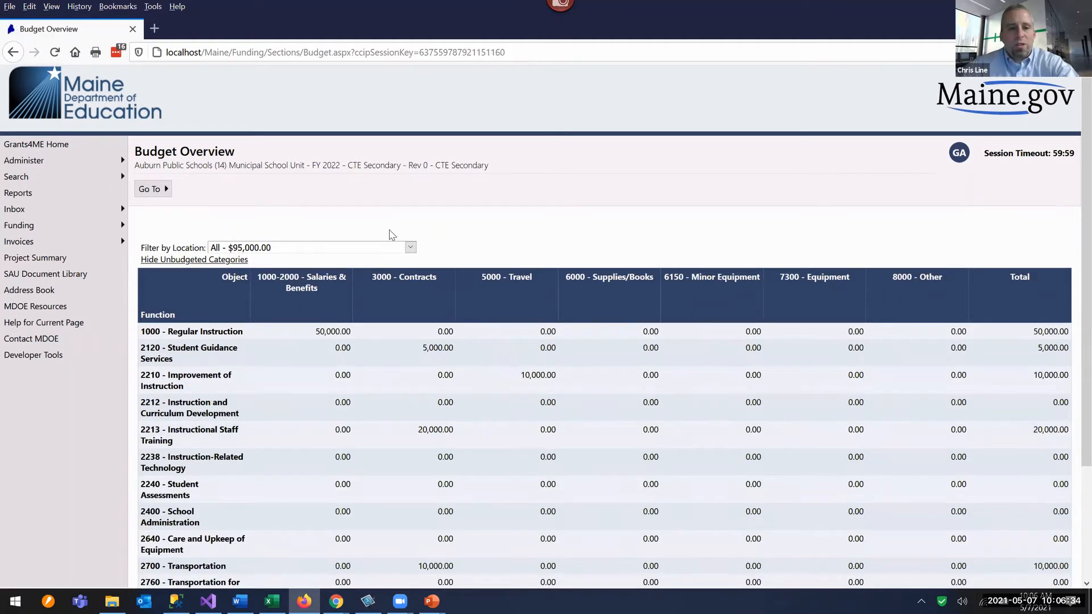
- Review the budget overview amounts by function and object, then hide the unbudgeted categories
scroll(226, 214, down, 1)
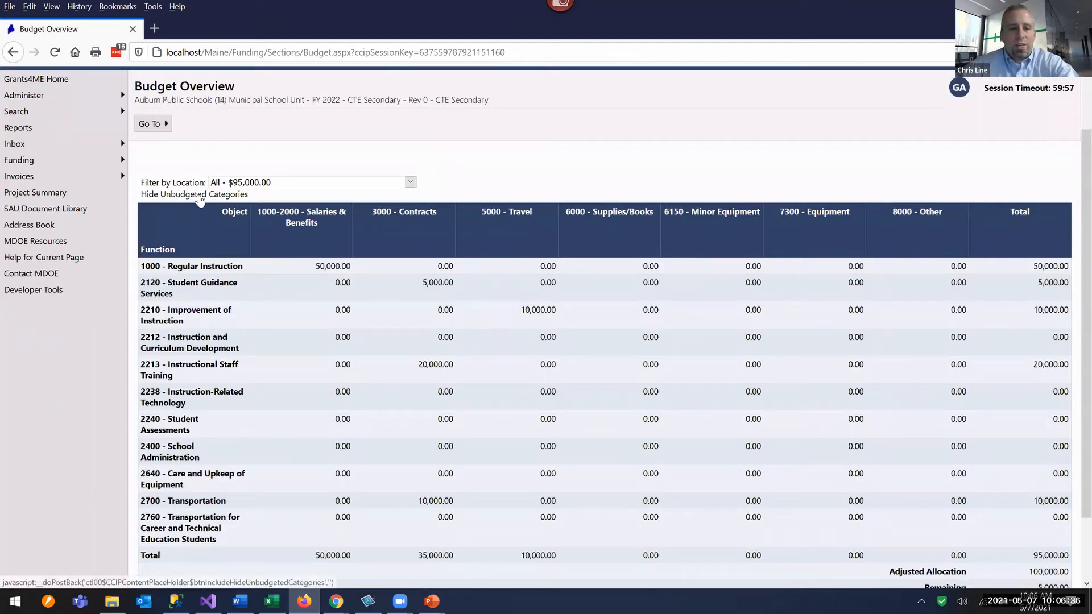
scroll(525, 244, down, 1)
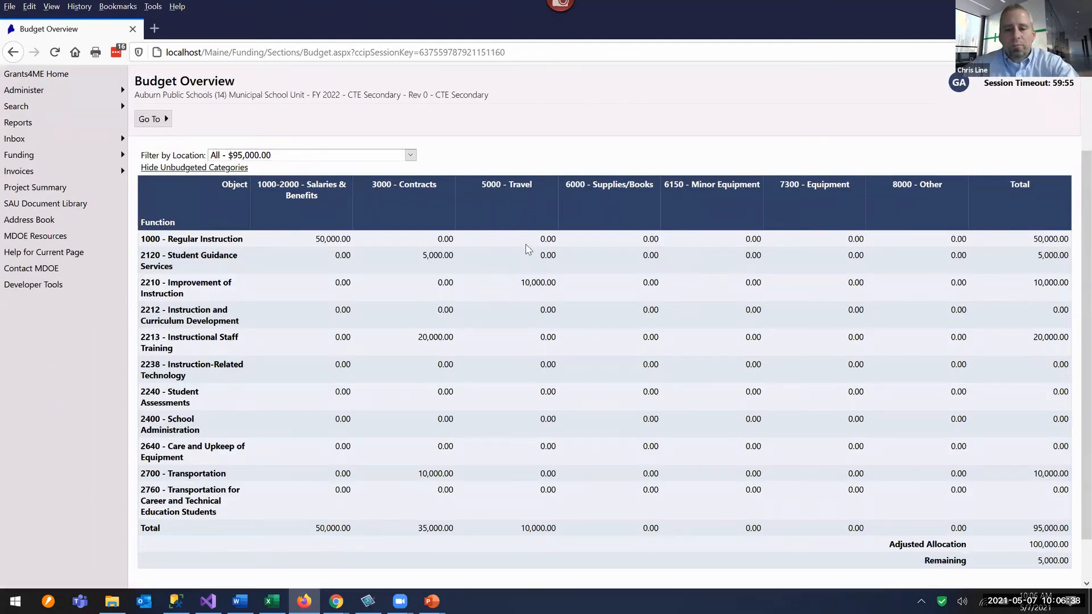
scroll(527, 248, up, 2)
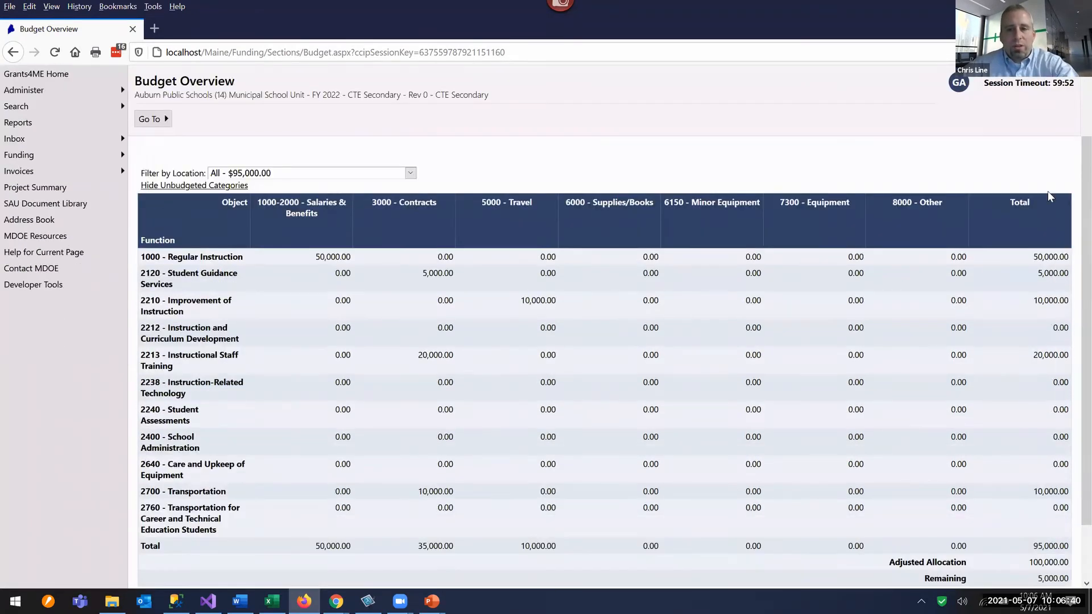
scroll(1074, 228, down, 1)
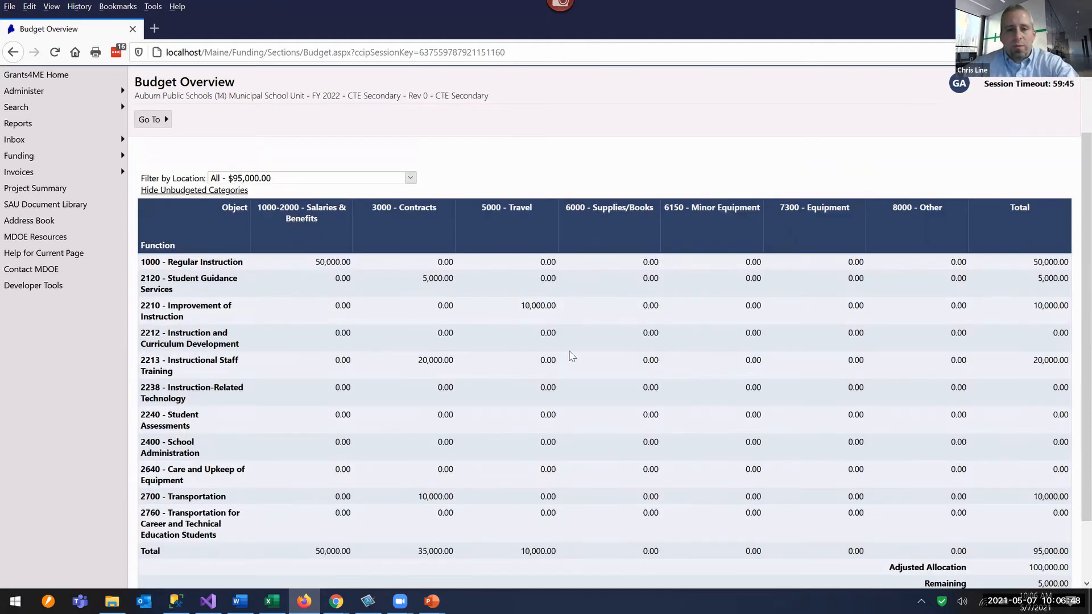
scroll(572, 356, up, 1)
click(202, 226)
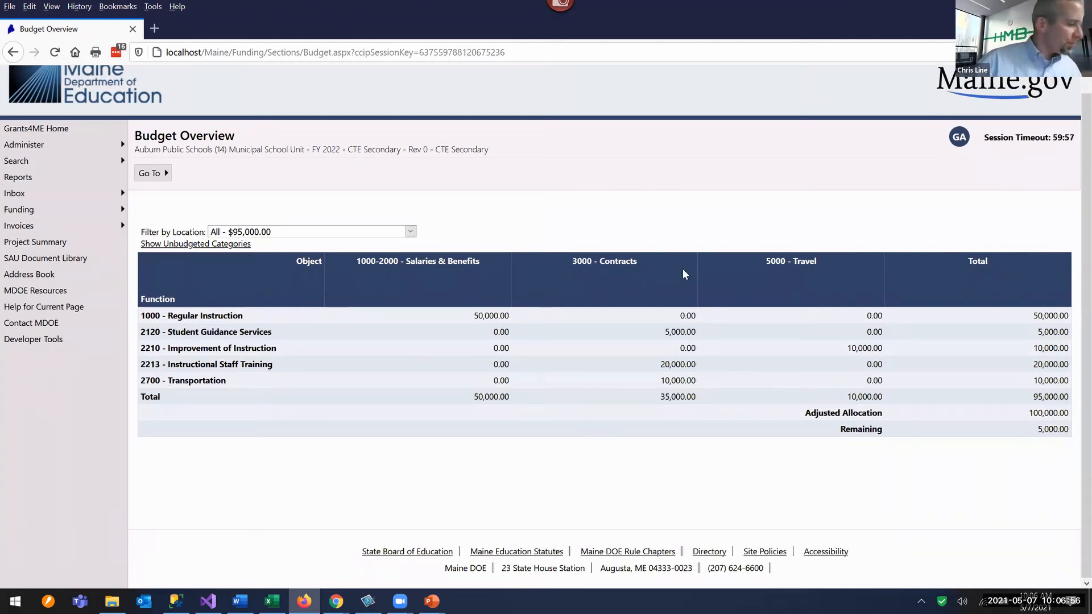
- Return to the application's Sections list, open Perkins Application Instructions under CTE Secondary, and read the information there
mouse_move(116, 163)
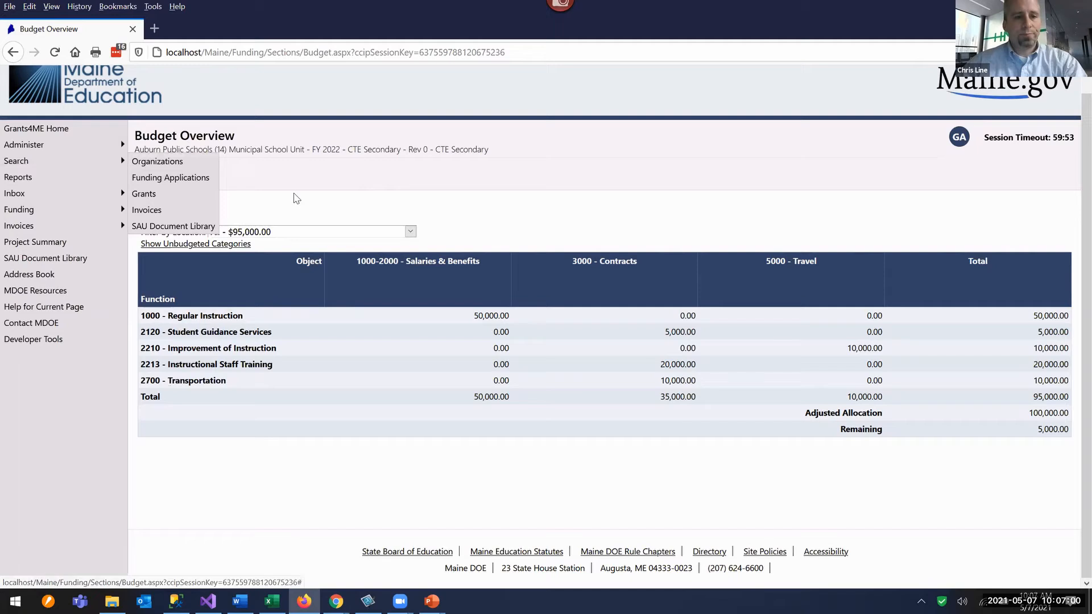
mouse_move(159, 175)
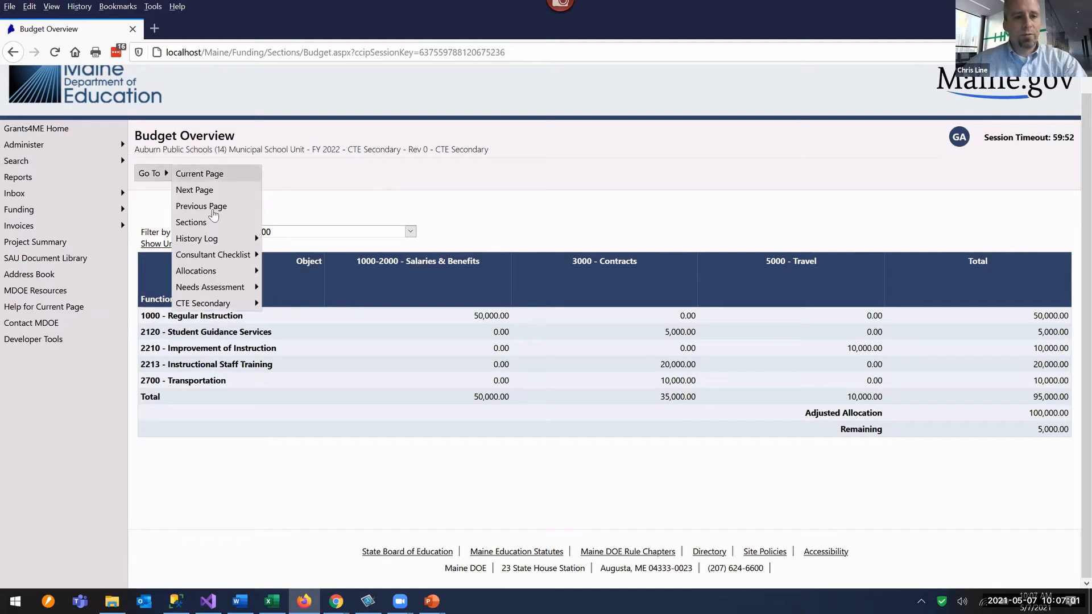
click(317, 227)
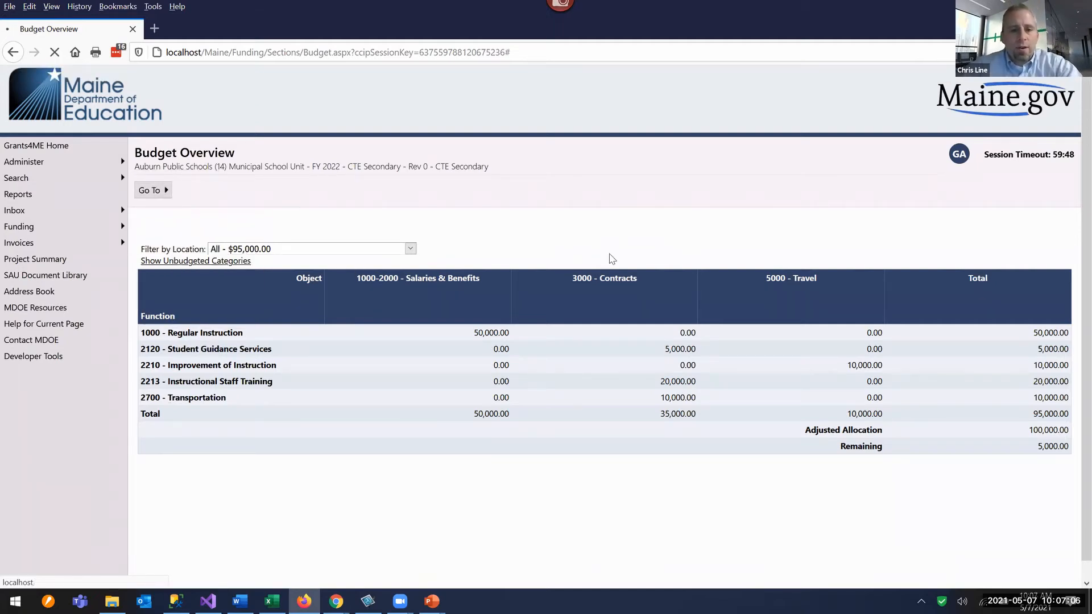
scroll(194, 453, down, 6)
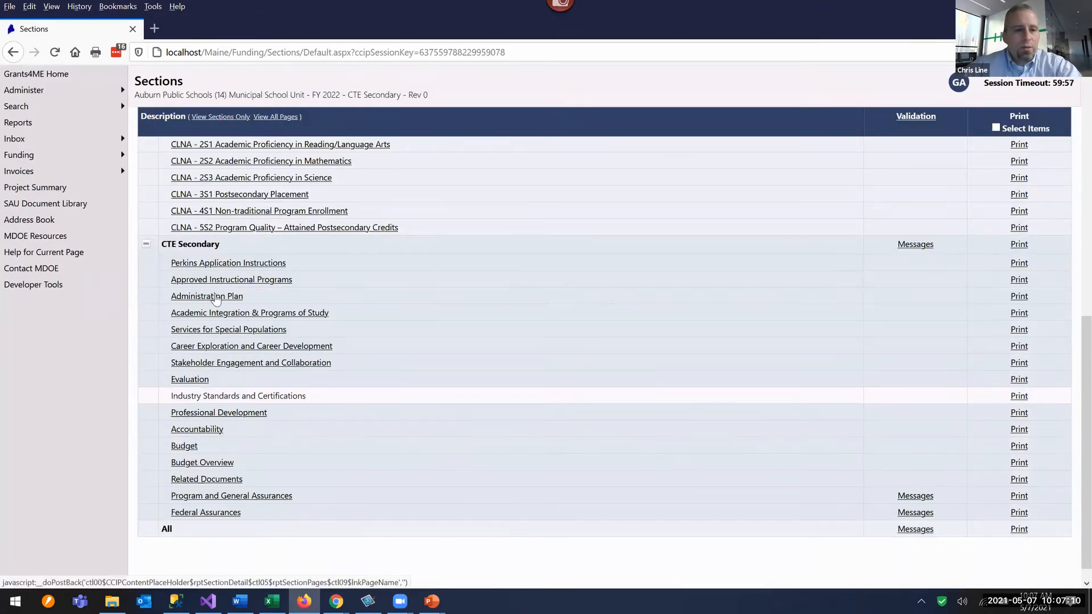
click(221, 265)
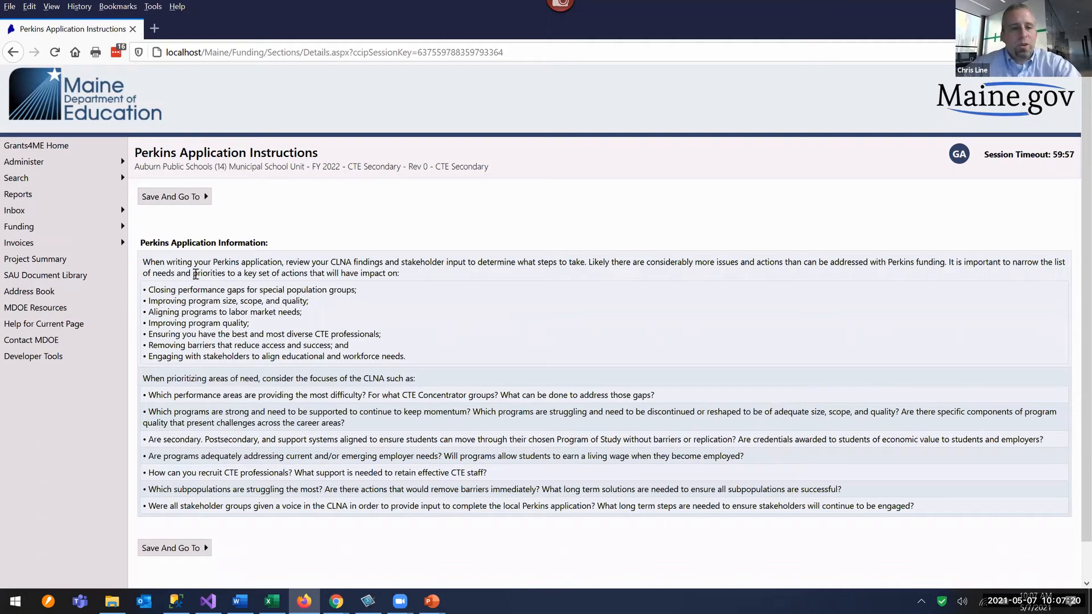
drag(192, 245, 245, 244)
click(349, 246)
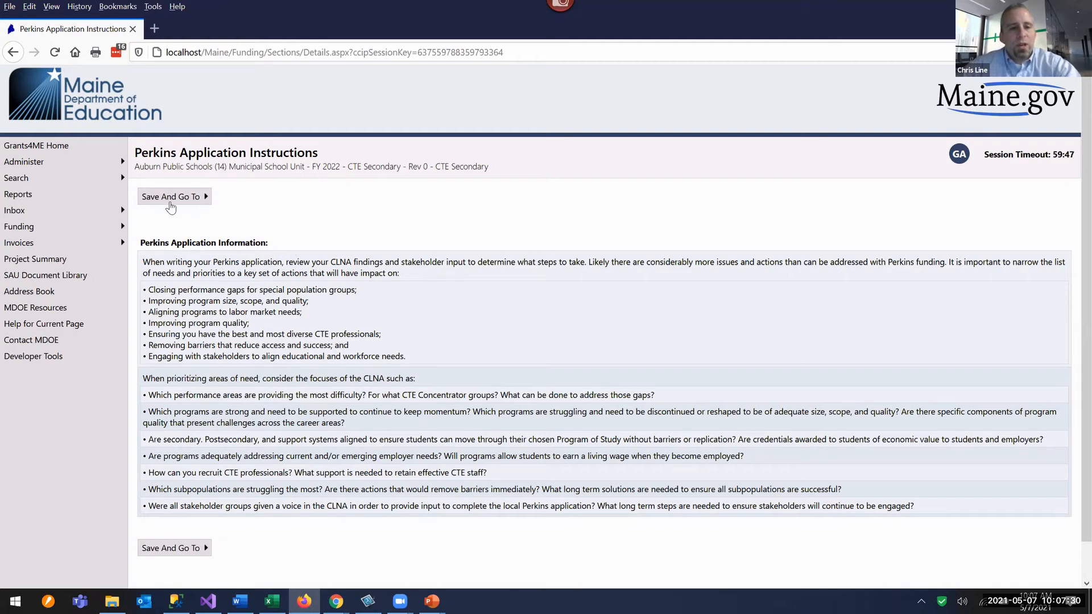
- Save and continue to the Approved Instructional Programs page, and review the response on aligning programs to in-demand industry sectors
click(204, 197)
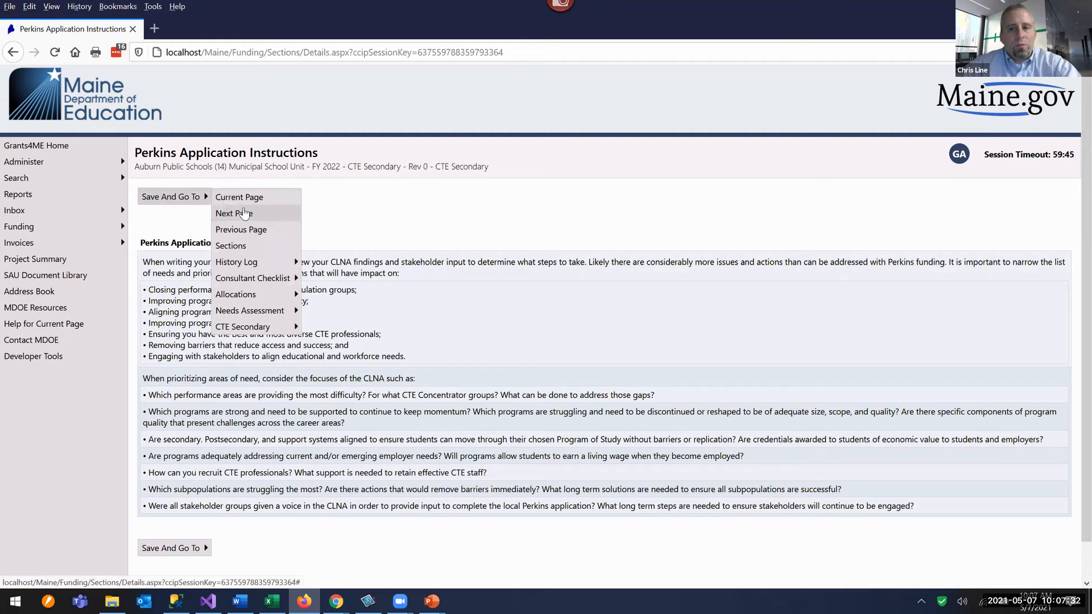
click(244, 213)
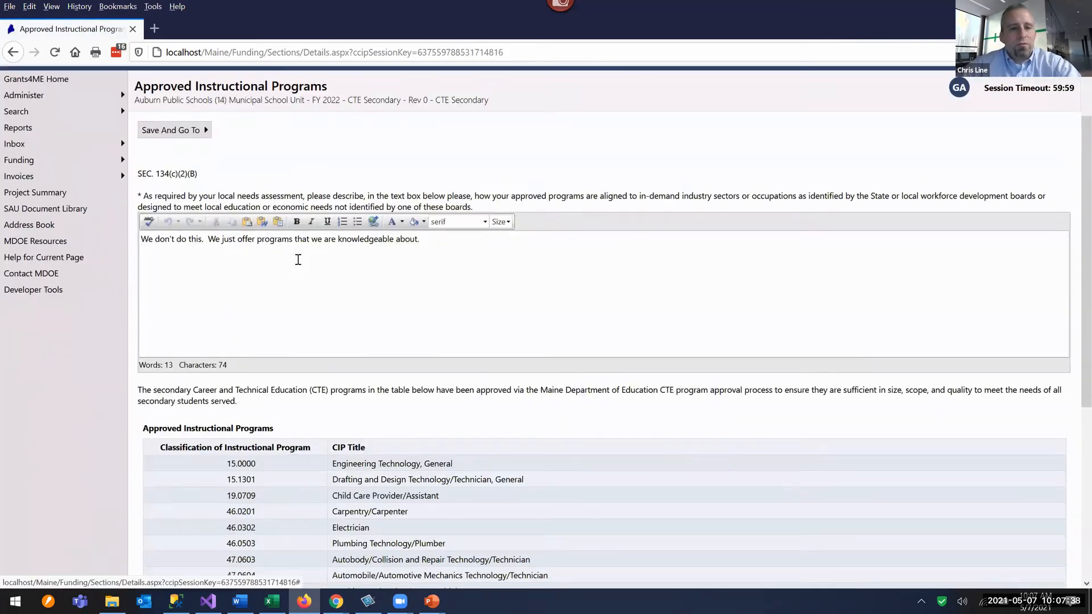
drag(423, 245, 91, 250)
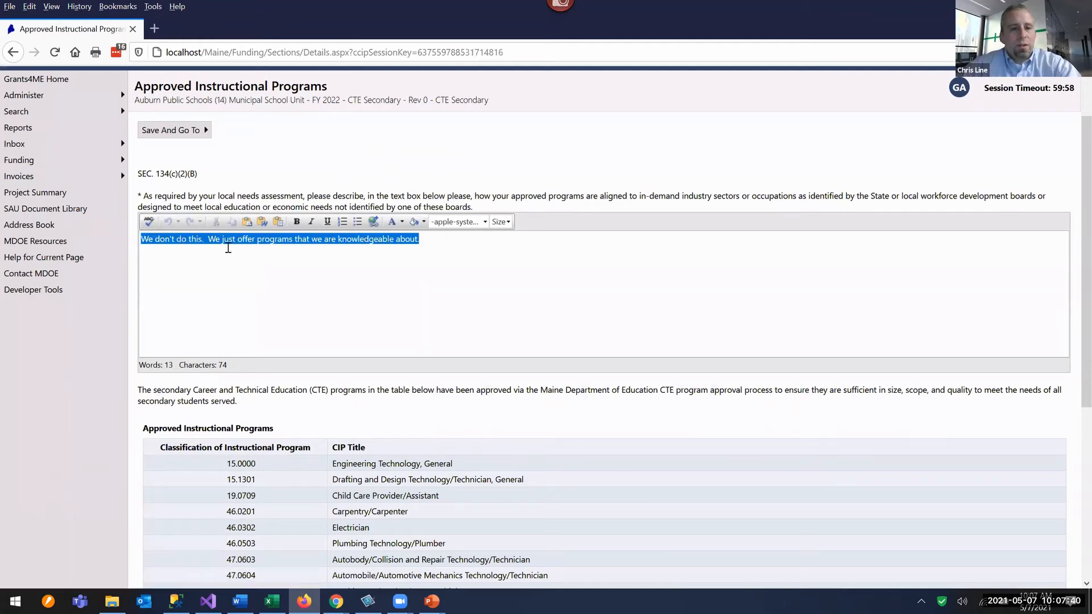
click(265, 197)
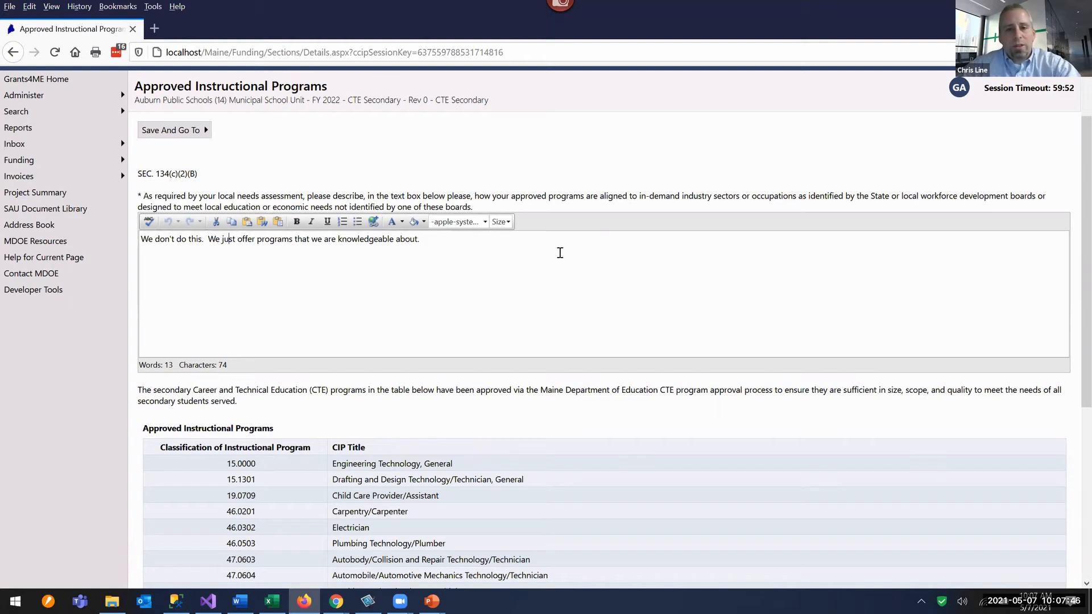
click(591, 283)
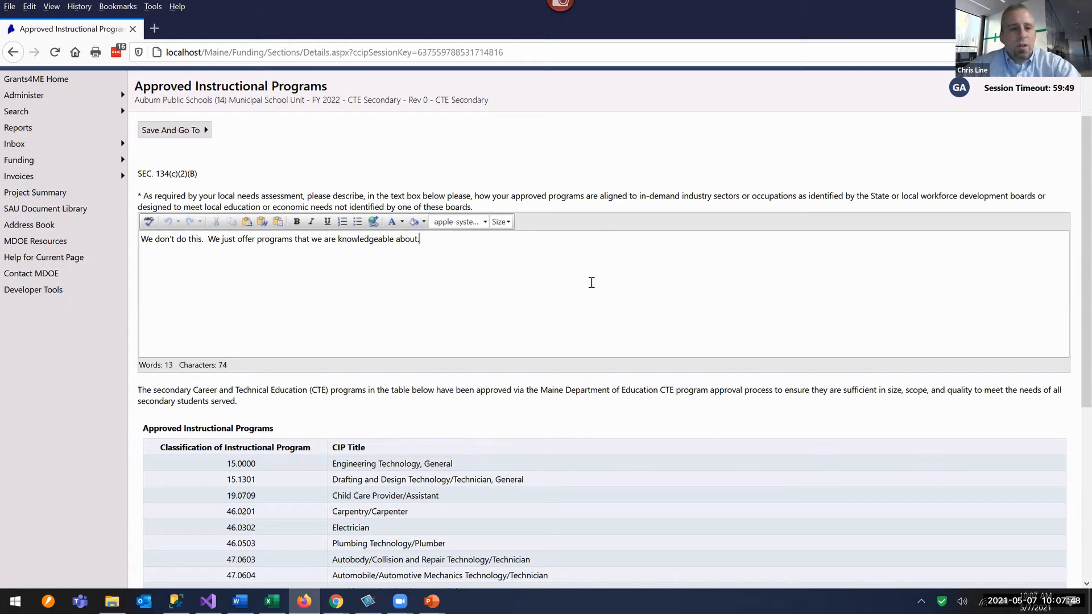
drag(414, 244, 105, 246)
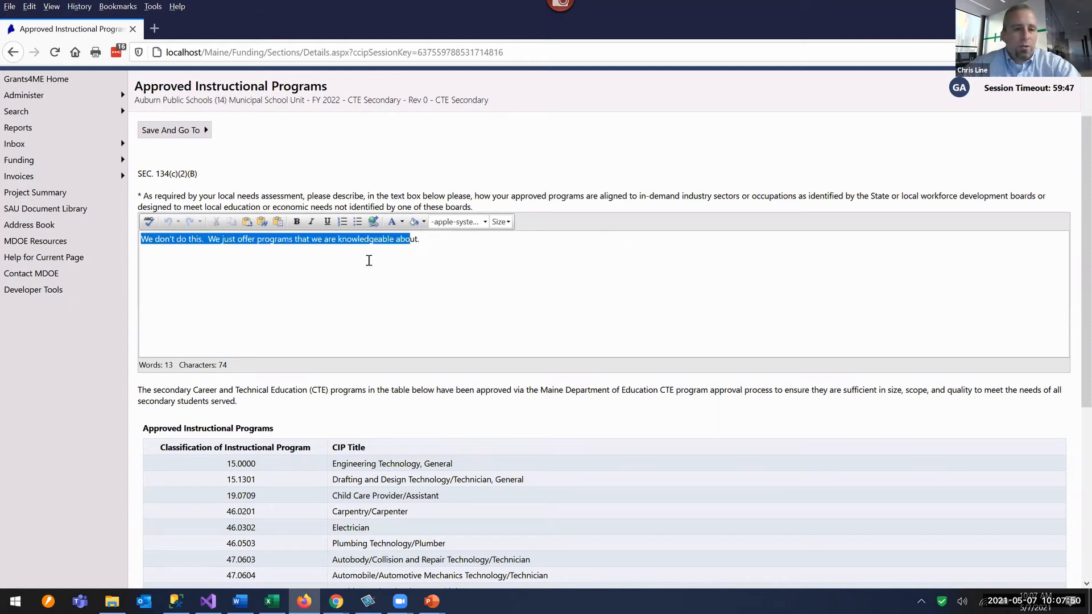
click(494, 262)
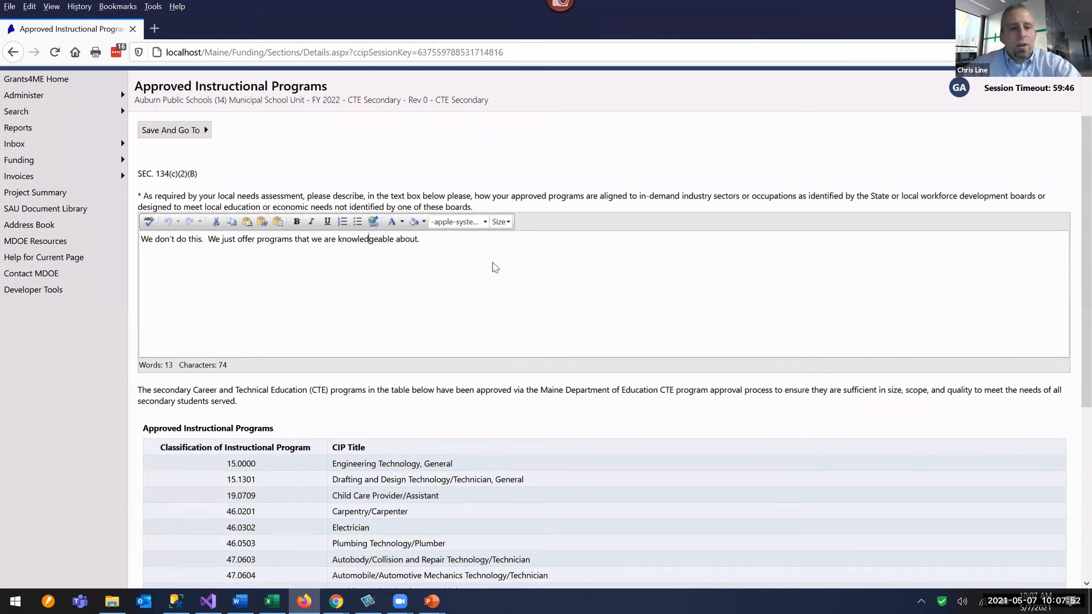
- Examine the table of approved instructional programs and the acknowledgement statement beneath it
scroll(495, 268, down, 5)
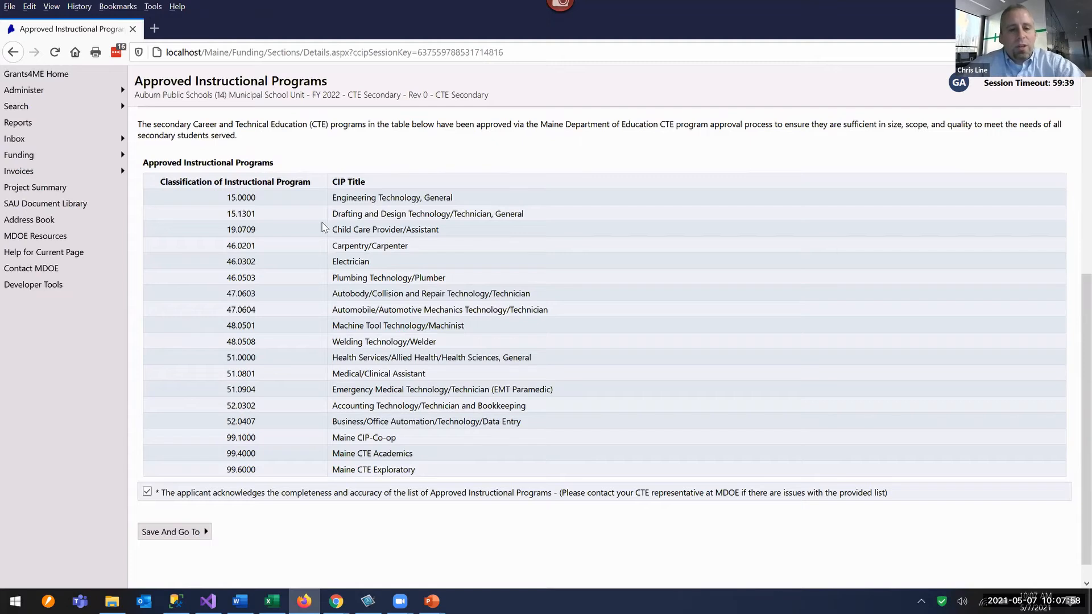
scroll(323, 226, up, 1)
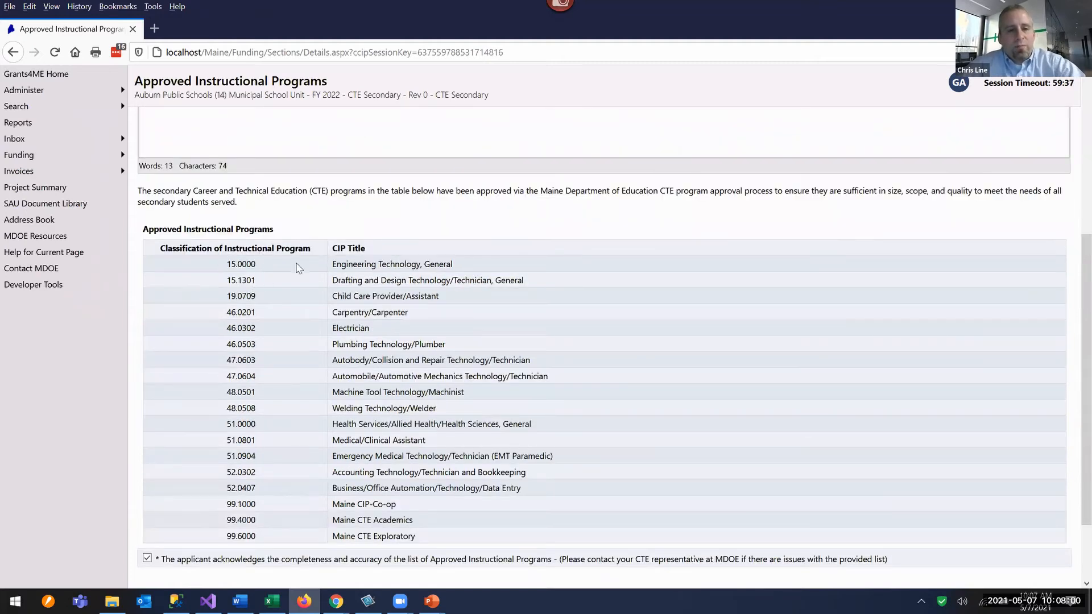
scroll(184, 168, up, 1)
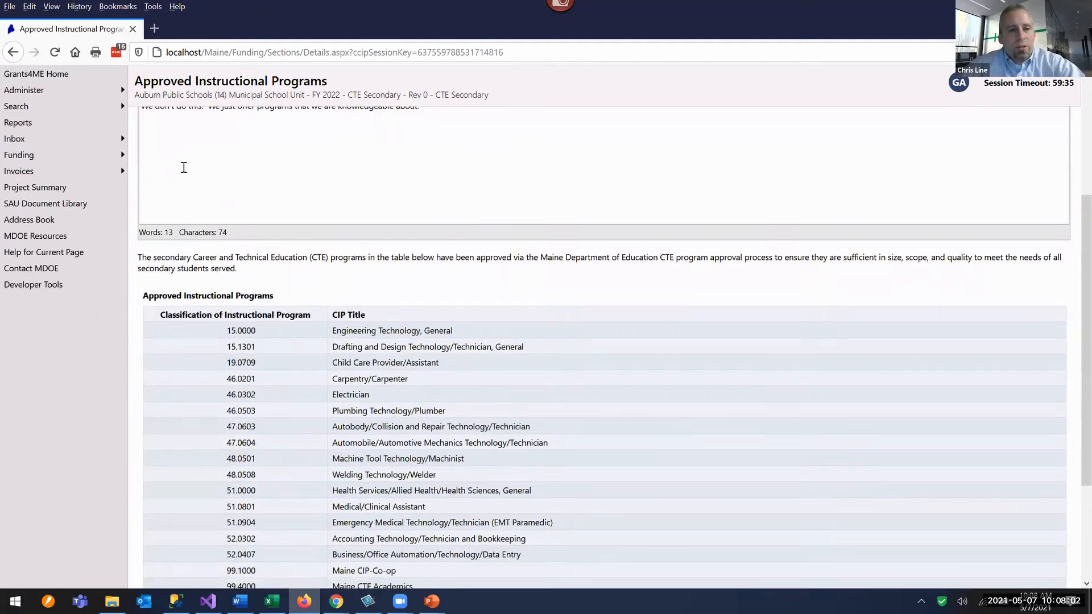
- Check the approved programs list and its acknowledgement statement, then save and continue to the Administration Plan page
scroll(344, 375, down, 1)
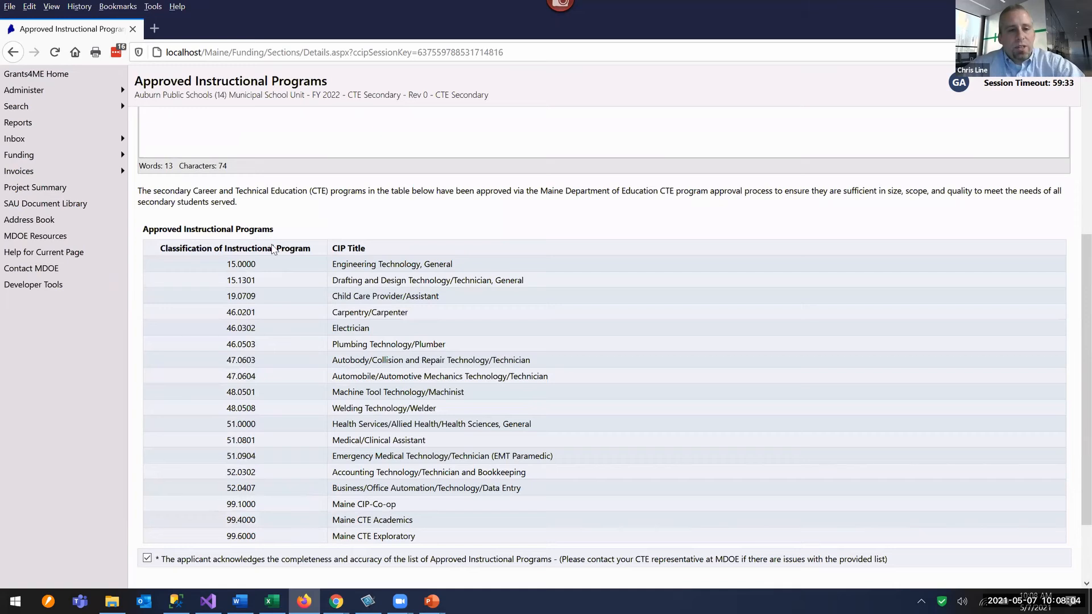
scroll(244, 205, down, 1)
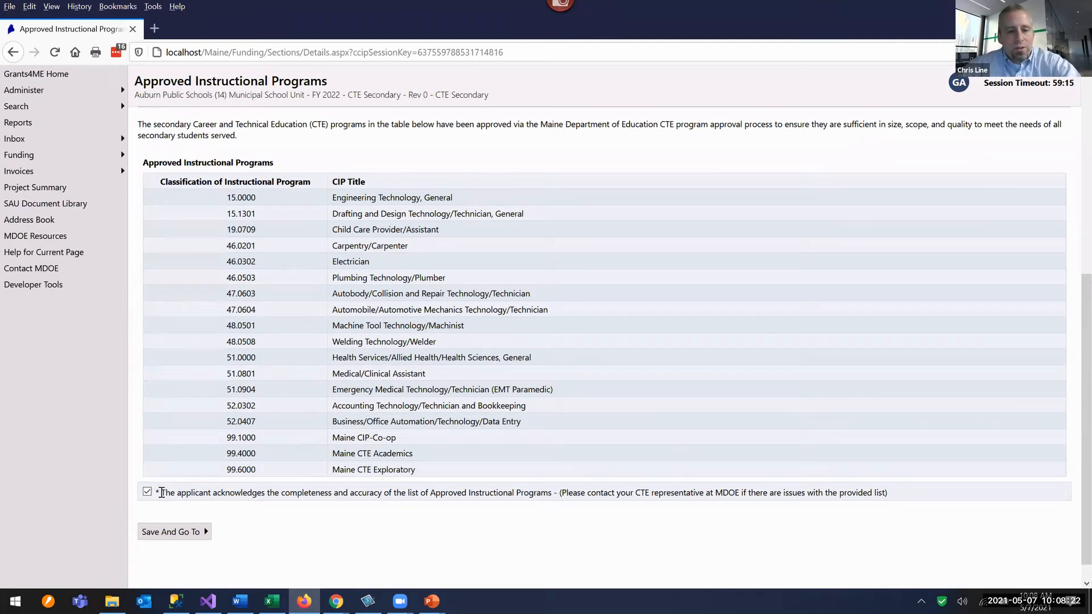
mouse_move(171, 527)
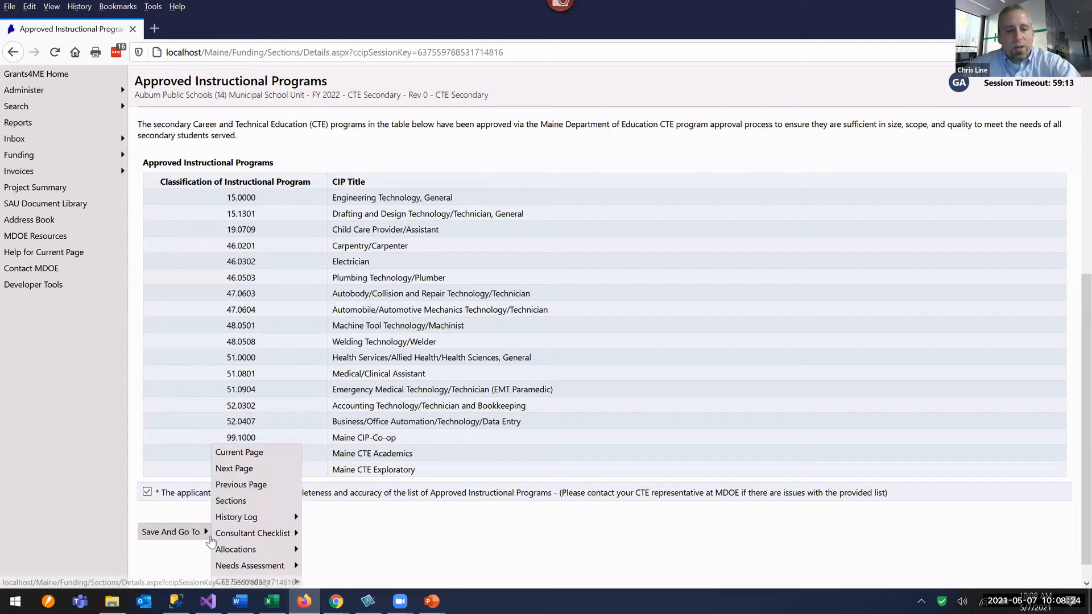
click(244, 471)
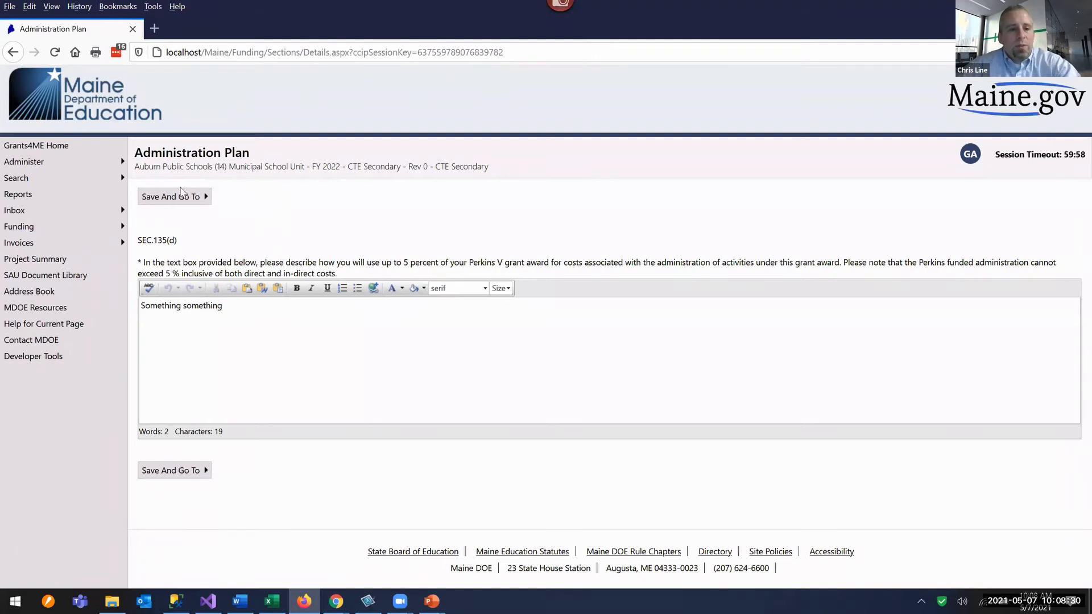
- Save and continue to Academic Integration & Programs of Study, and review the questions and responses under Academics
mouse_move(180, 196)
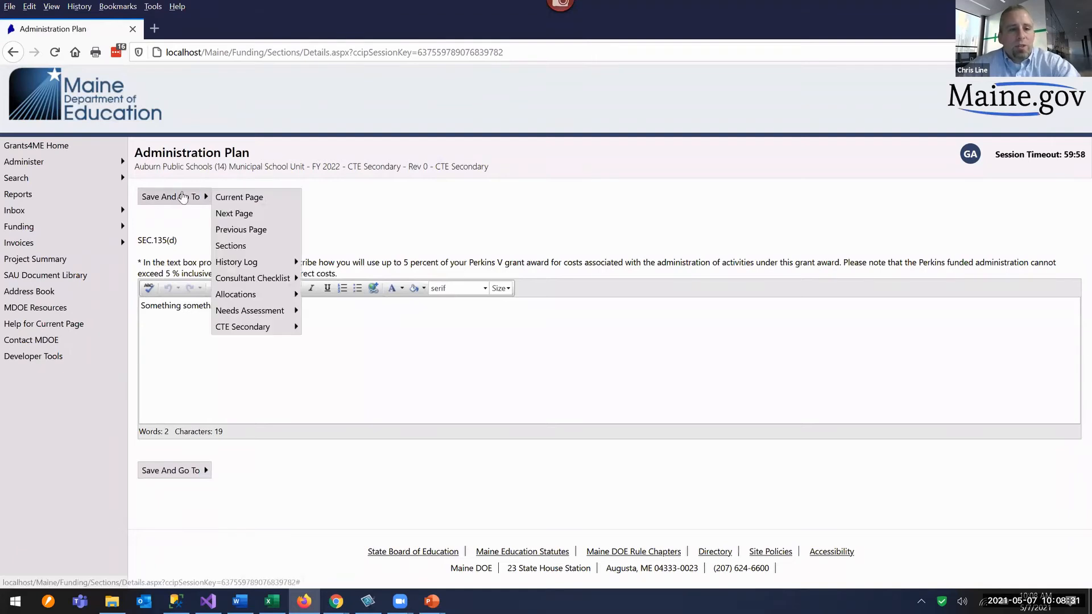
click(254, 213)
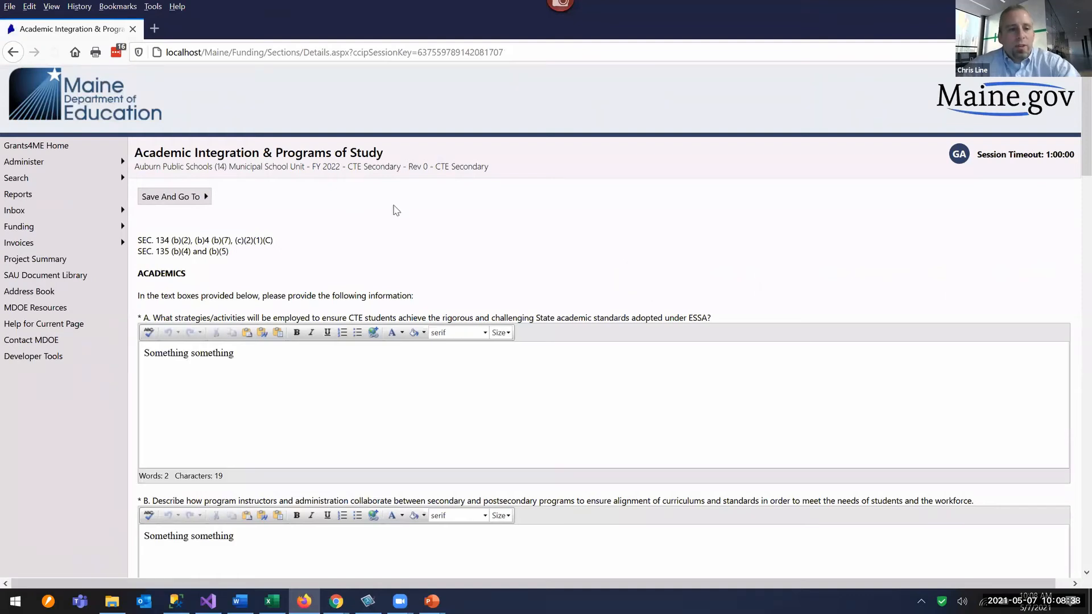
scroll(300, 290, down, 3)
scroll(300, 290, down, 5)
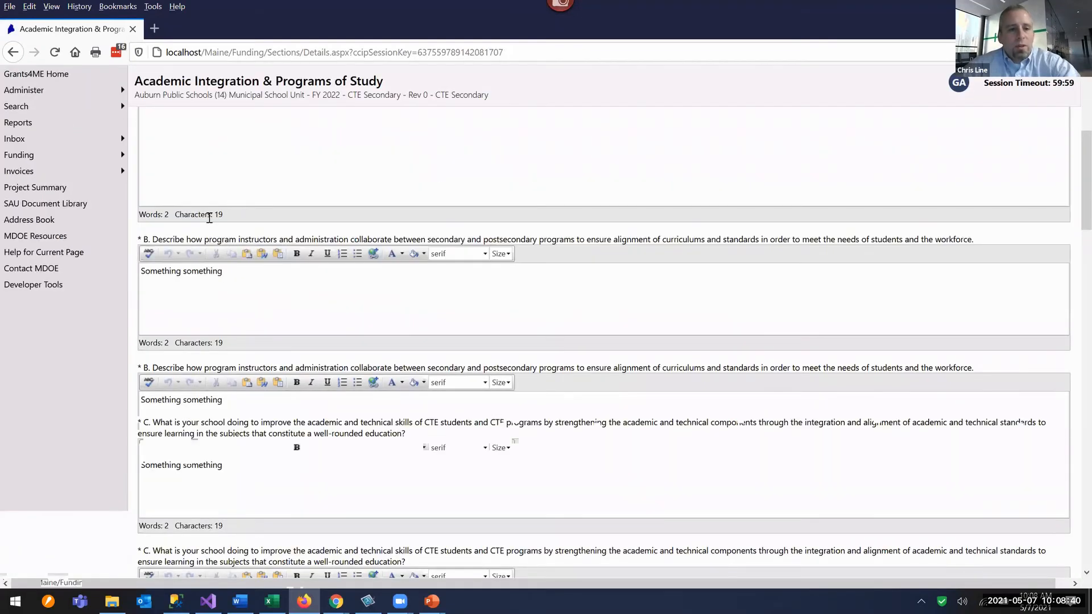
scroll(171, 199, up, 2)
drag(232, 220, 107, 228)
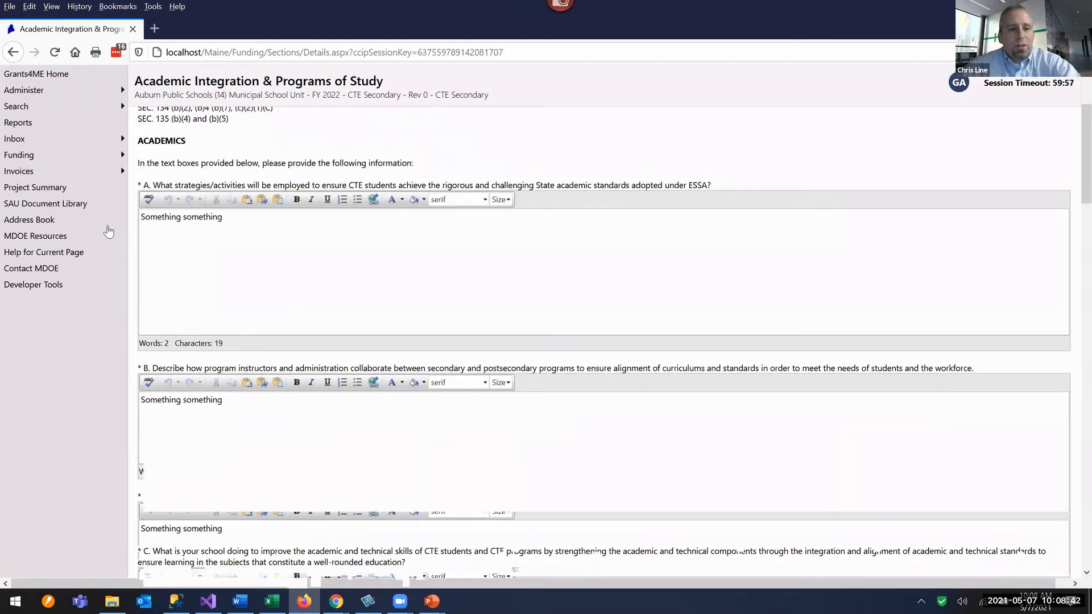
click(237, 229)
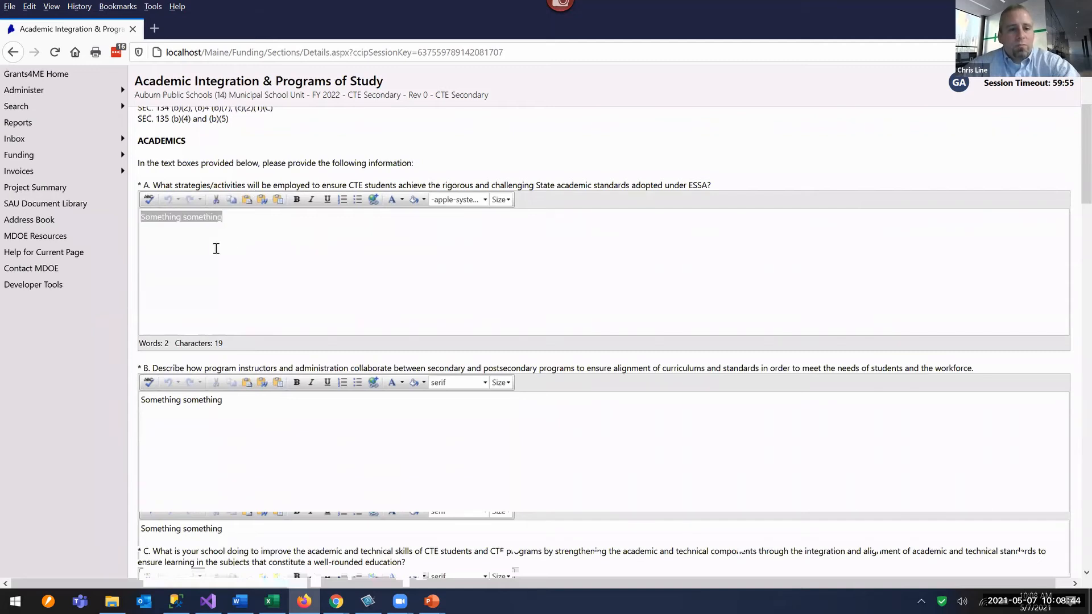
click(215, 247)
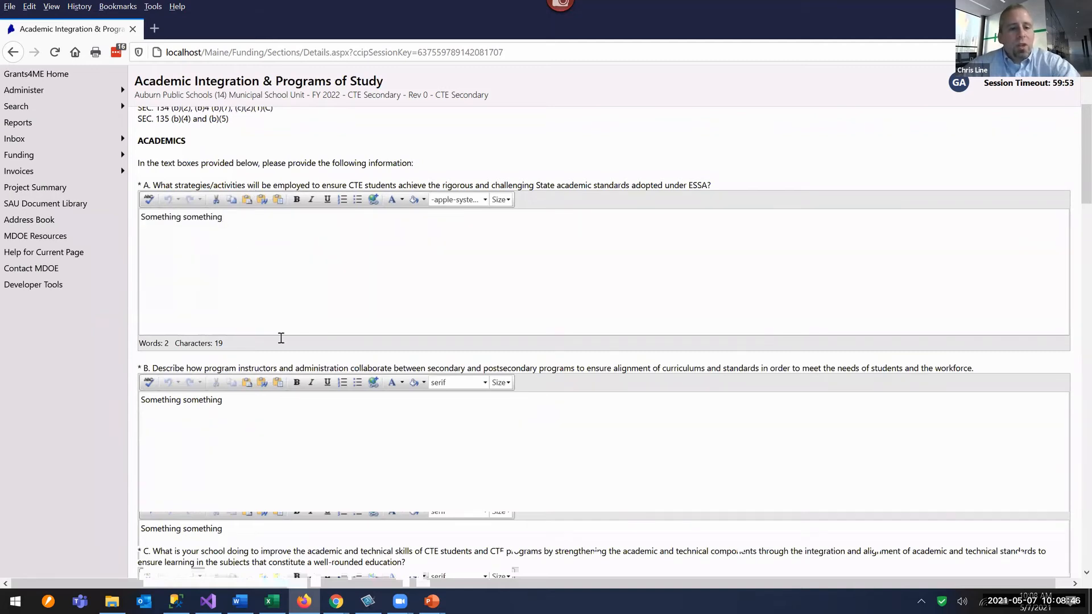
- Examine the Programs of Study table, including the program choices and the community college choices in its Engineering Technology row
scroll(257, 199, down, 10)
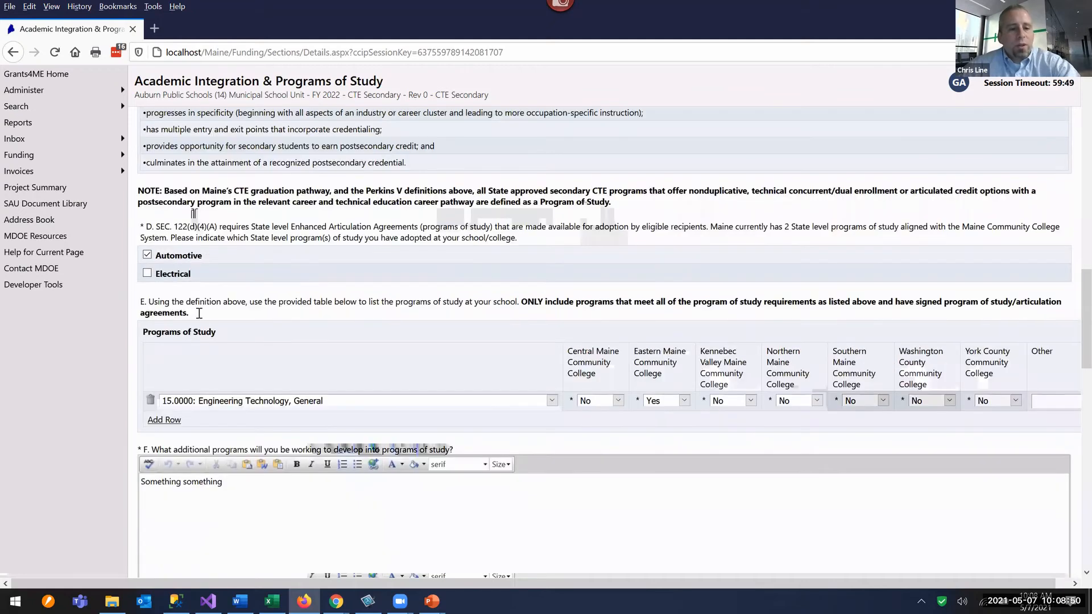
click(322, 403)
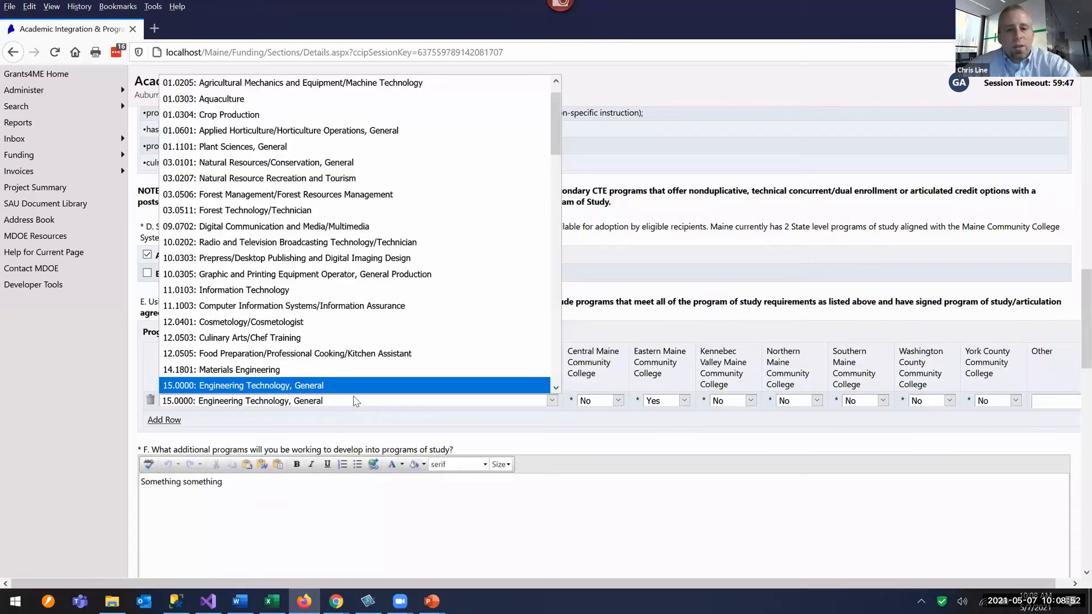
click(600, 404)
click(601, 404)
click(596, 404)
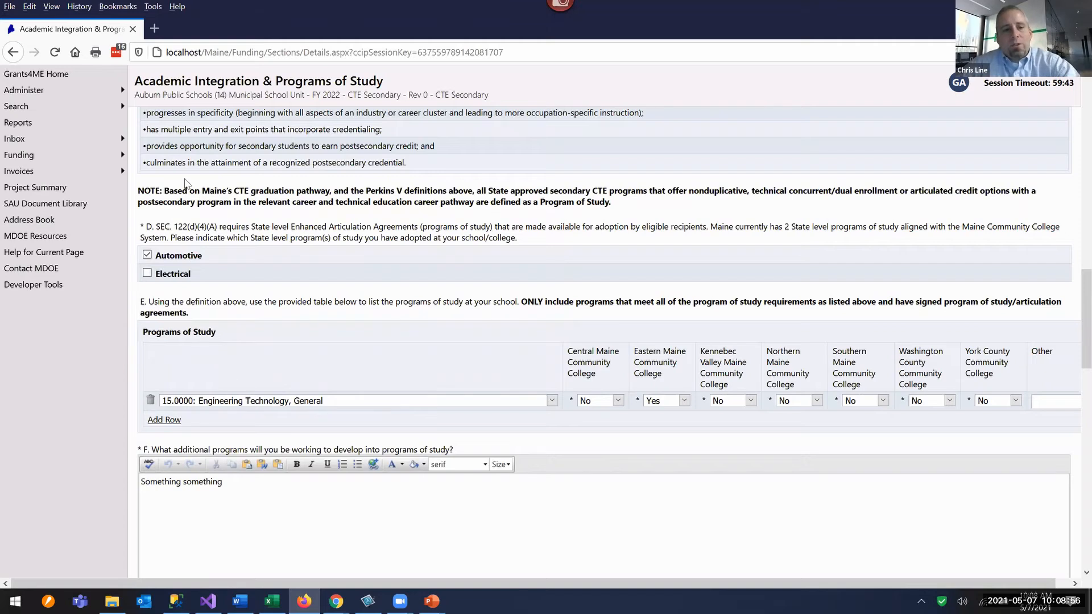
- Add a row to the Programs of Study table and choose 01.1101: Plant Sciences, General as its program
scroll(188, 182, down, 3)
scroll(242, 203, up, 1)
click(175, 288)
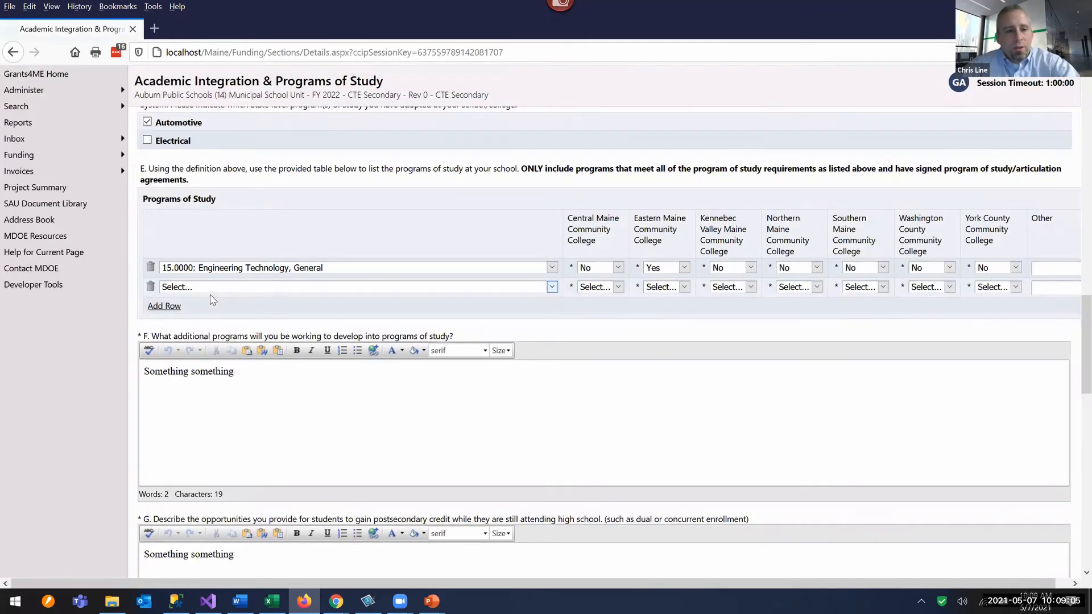
click(211, 289)
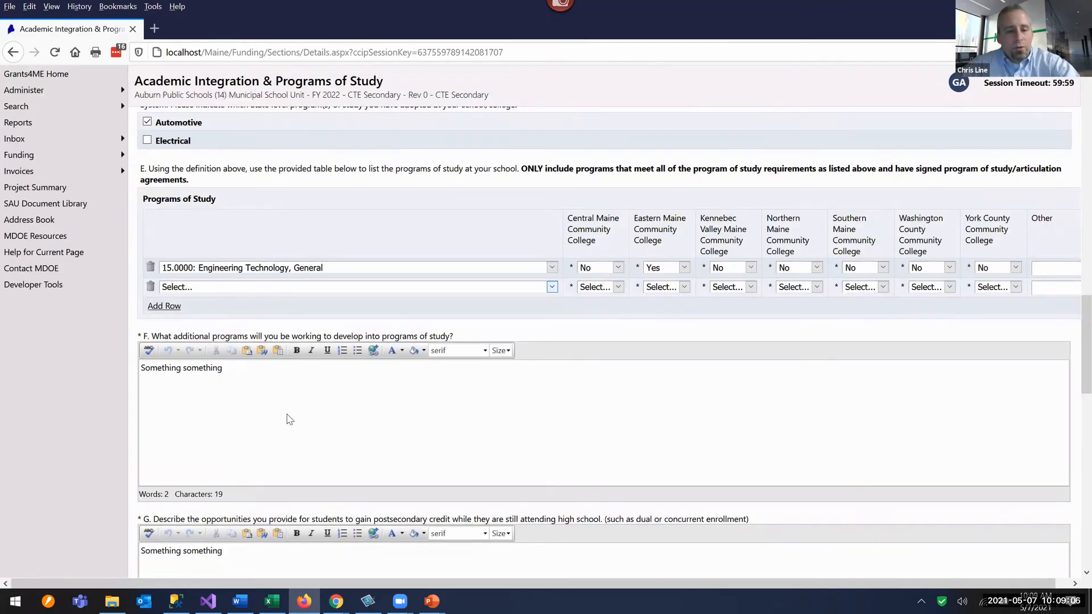
click(256, 397)
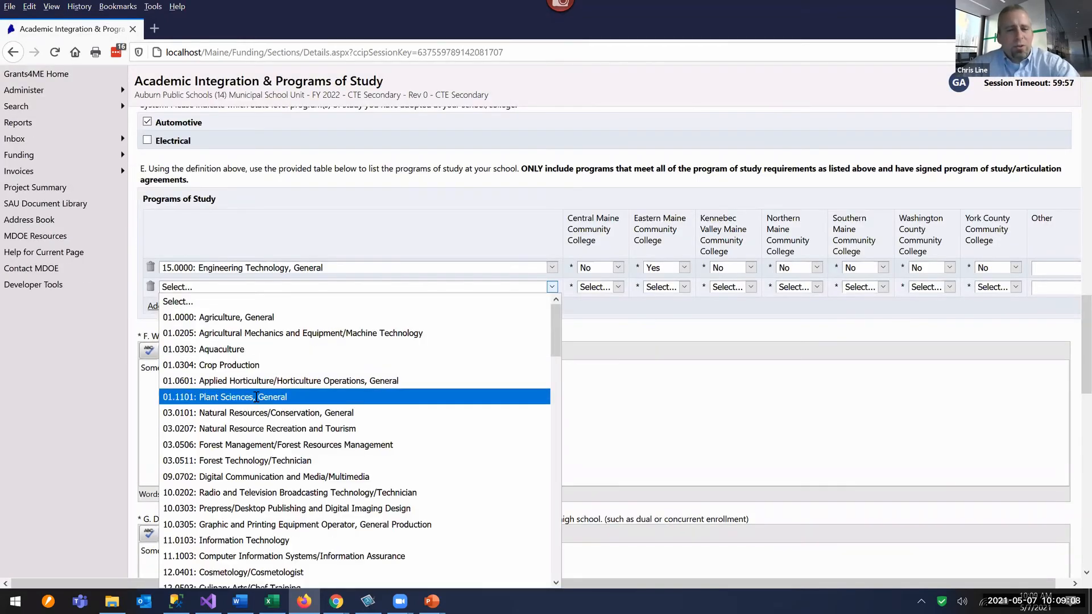
- For the Plant Sciences row, set Central Maine Community College to Yes and the other six listed community colleges to No
click(605, 287)
click(604, 316)
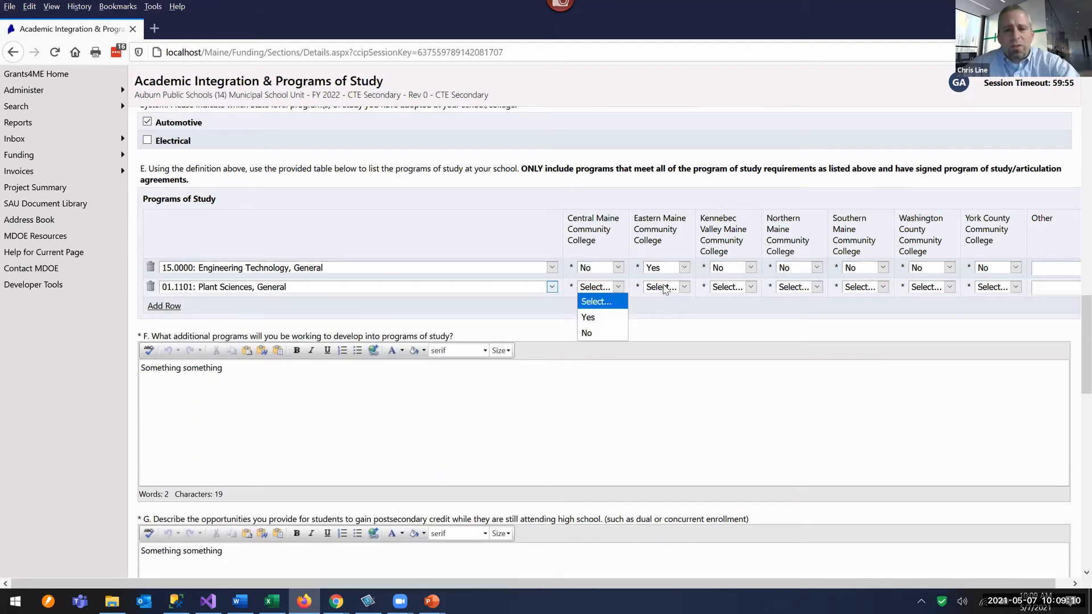
click(665, 291)
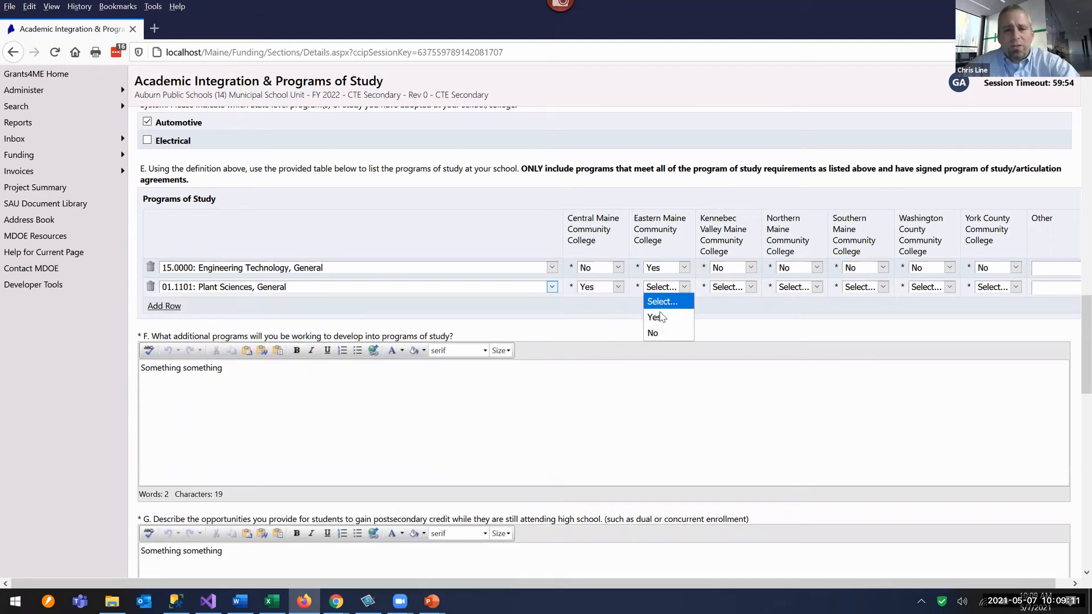
click(741, 289)
click(739, 333)
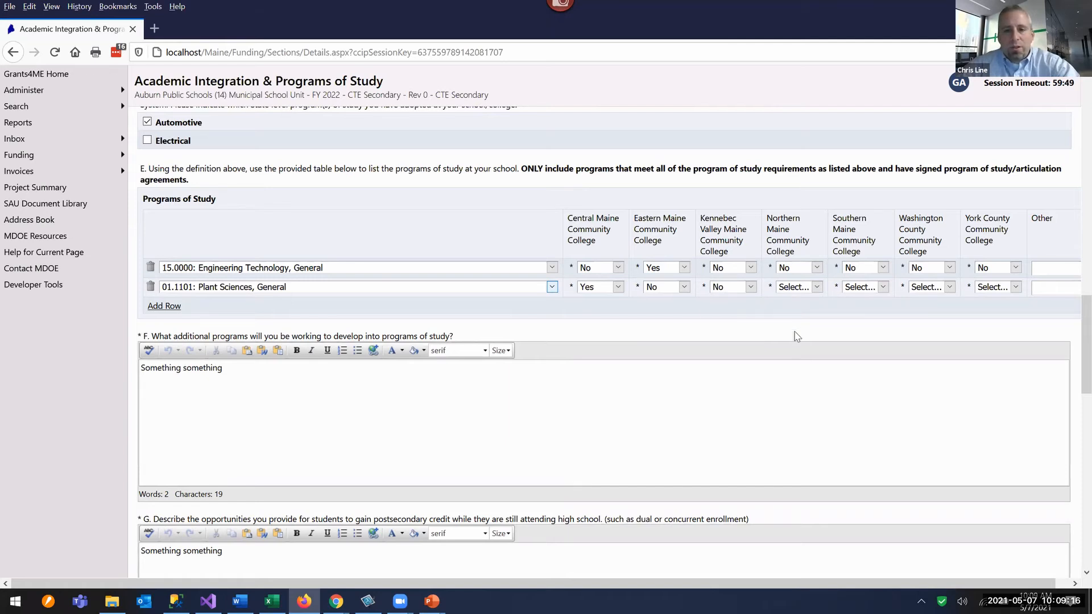
click(796, 286)
click(794, 332)
click(864, 287)
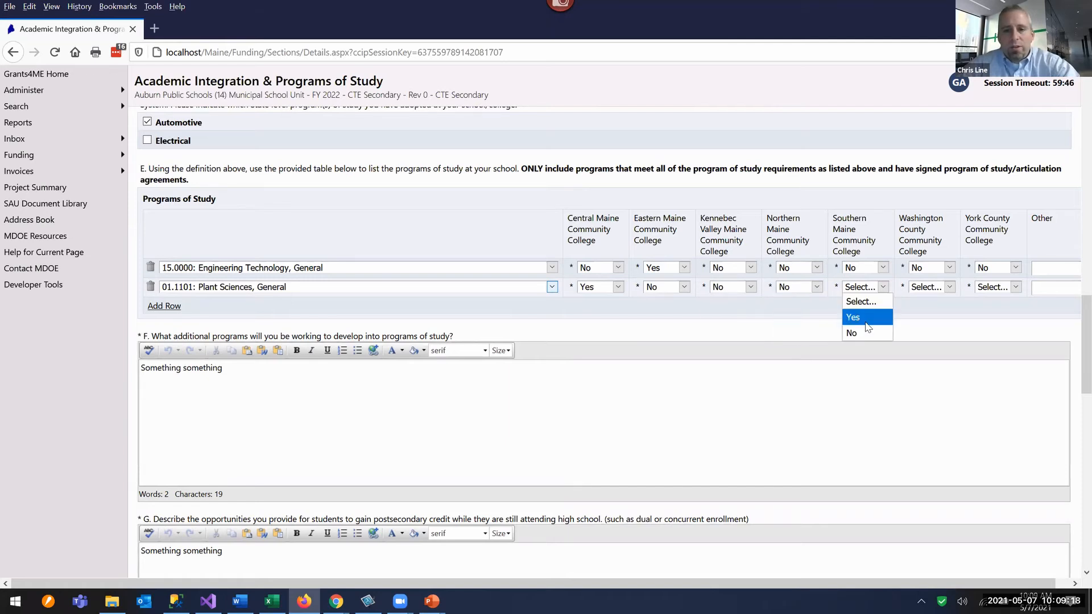
click(873, 333)
click(927, 286)
click(932, 332)
click(992, 287)
click(990, 335)
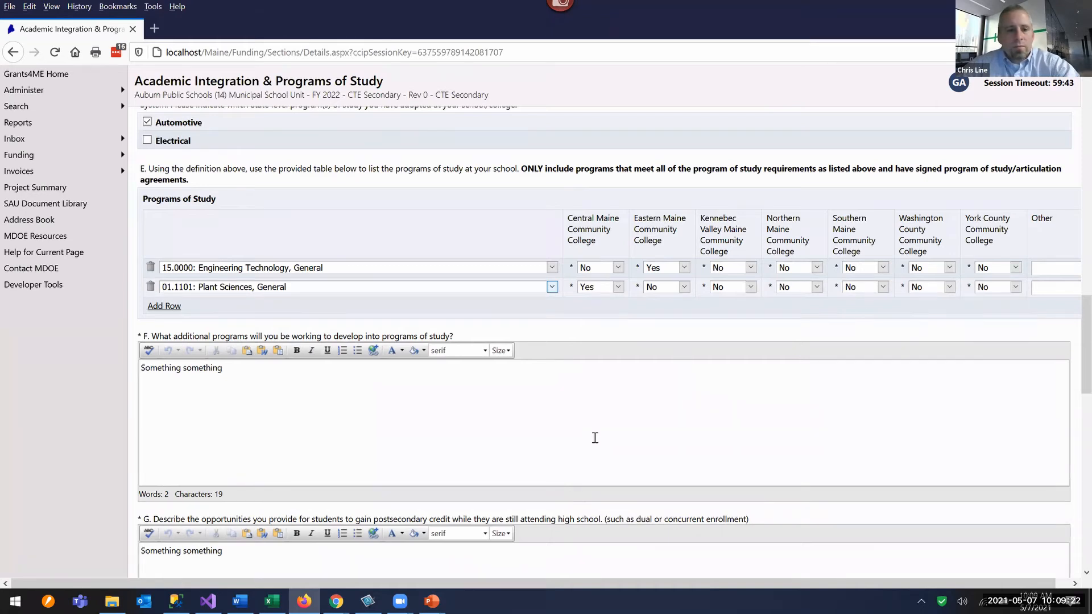
- Review the remaining questions through J on employability skills, then save and continue to Services for Special Populations
scroll(558, 415, down, 5)
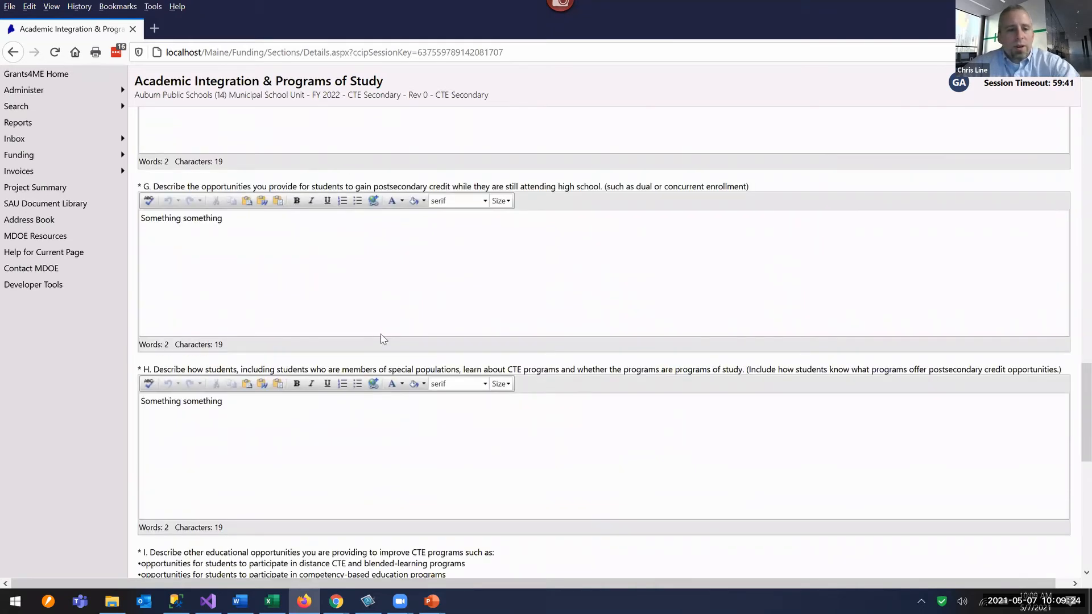
scroll(381, 338, down, 8)
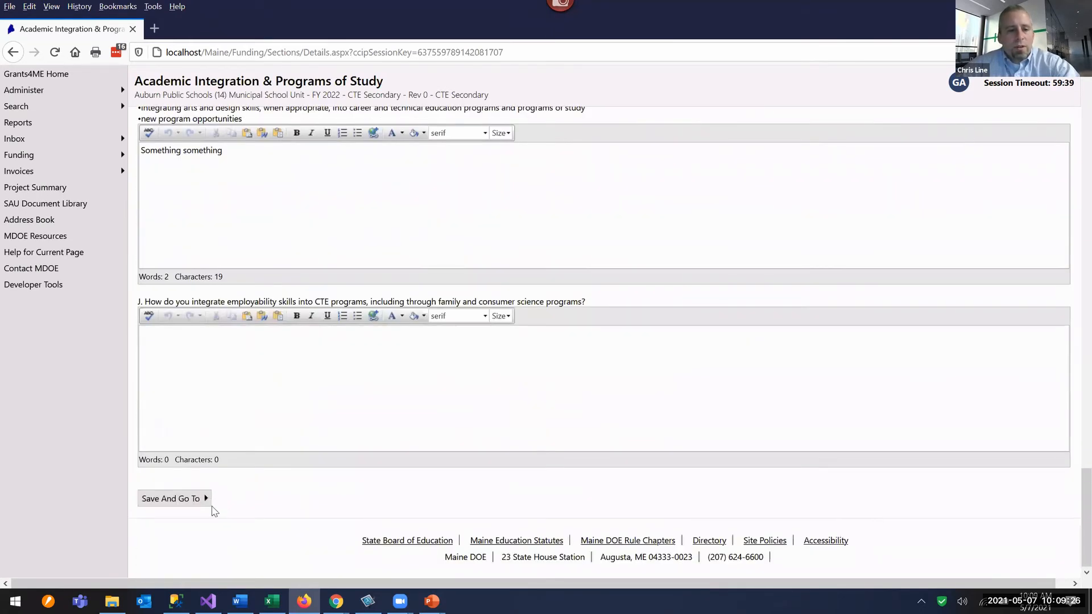
mouse_move(187, 498)
click(226, 452)
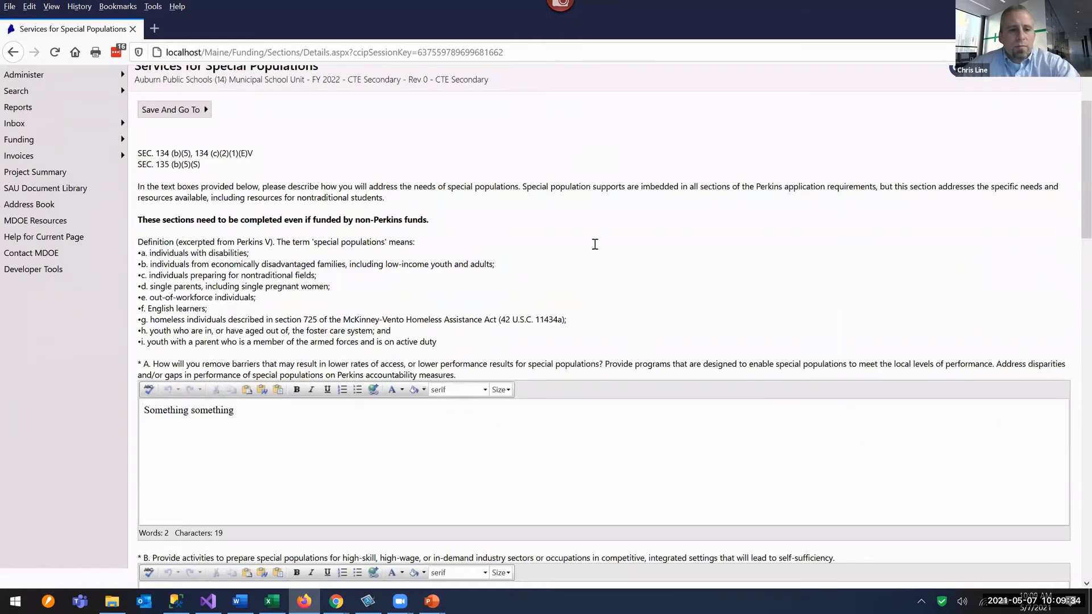
- Review the special populations questions and requested CTE documents, then save and continue to Career Exploration and Career Development
scroll(594, 244, down, 10)
scroll(594, 244, down, 5)
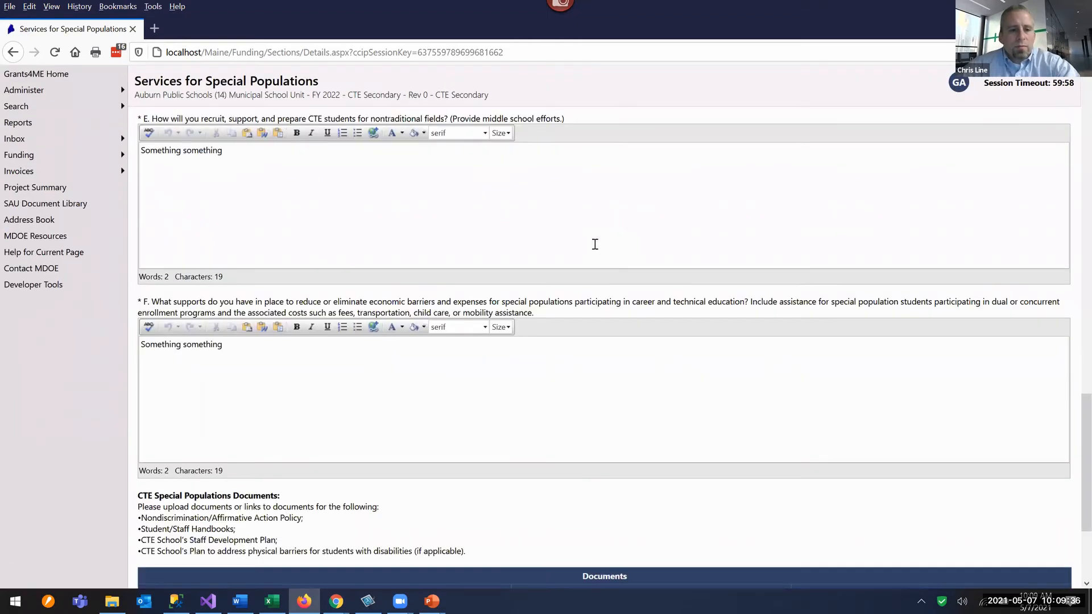
scroll(399, 344, down, 3)
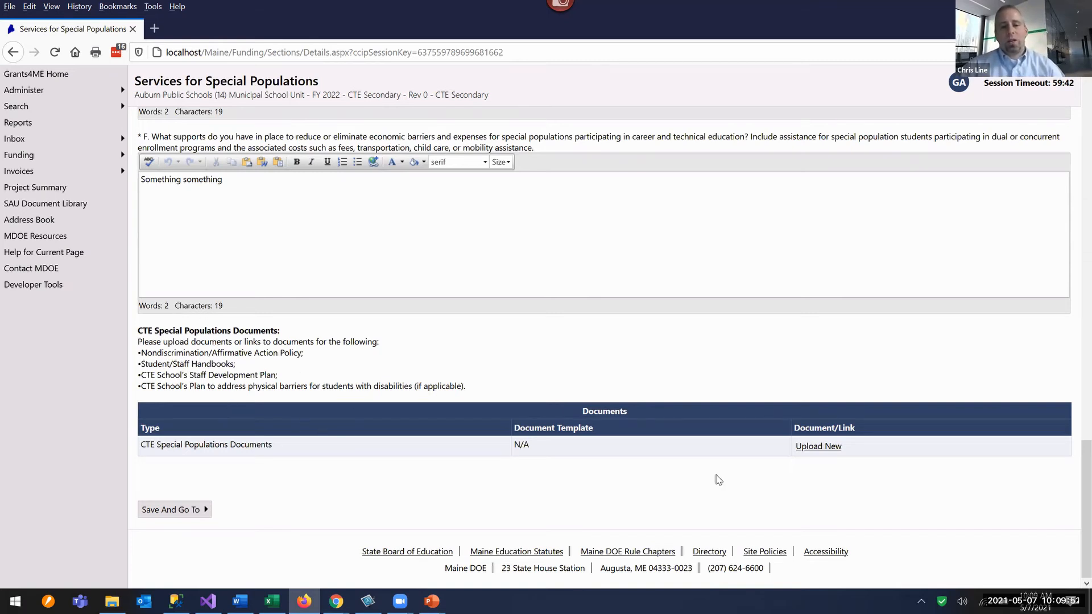
drag(141, 330, 335, 379)
click(230, 355)
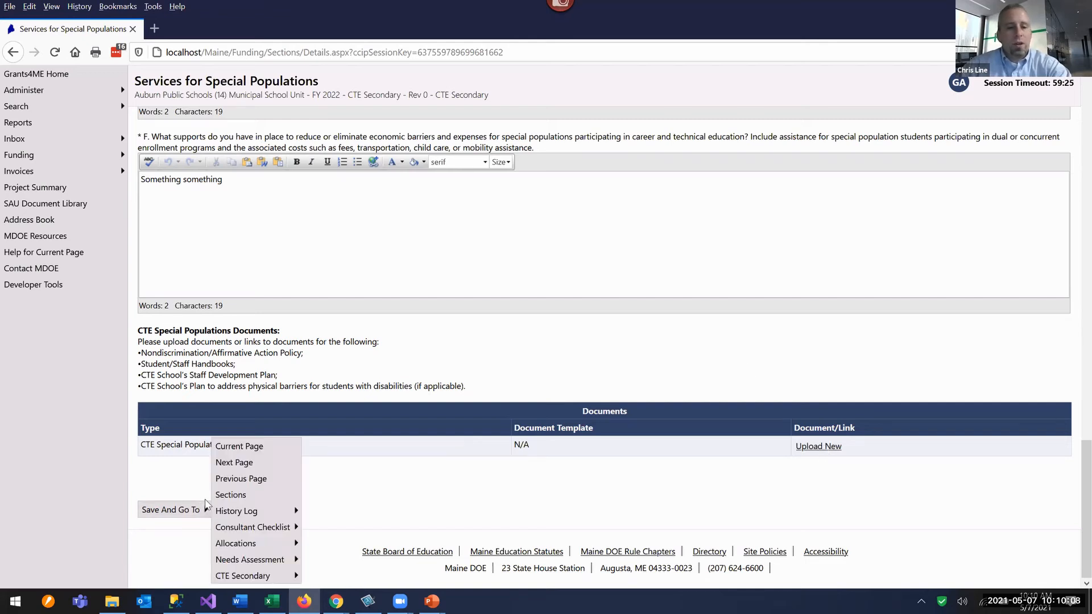
mouse_move(184, 508)
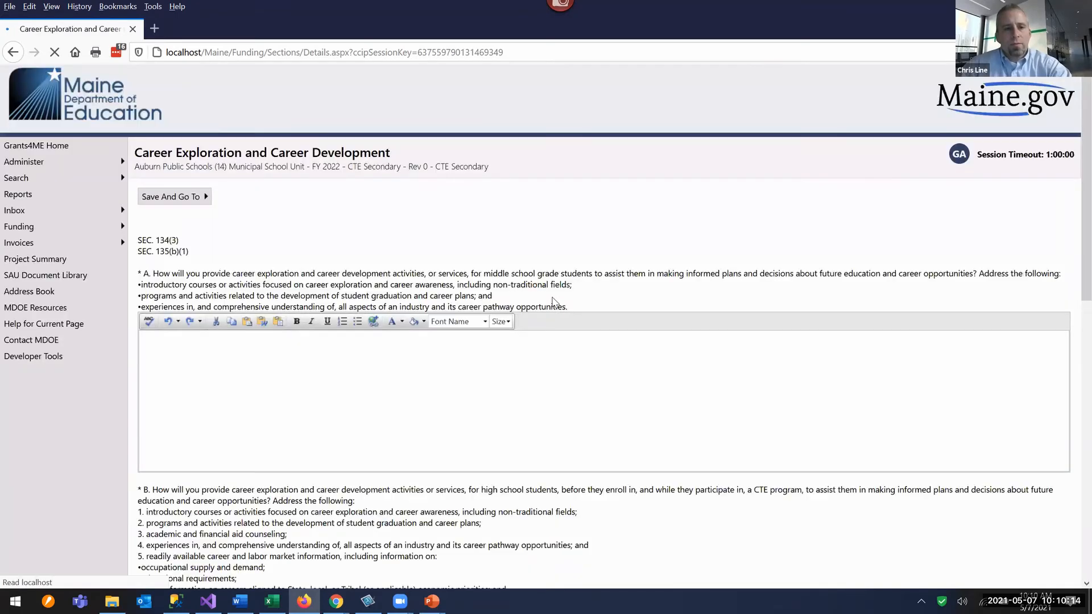
- Review the career exploration and guidance questions, then save and go to the CTE Secondary Related Documents page
scroll(572, 323, down, 15)
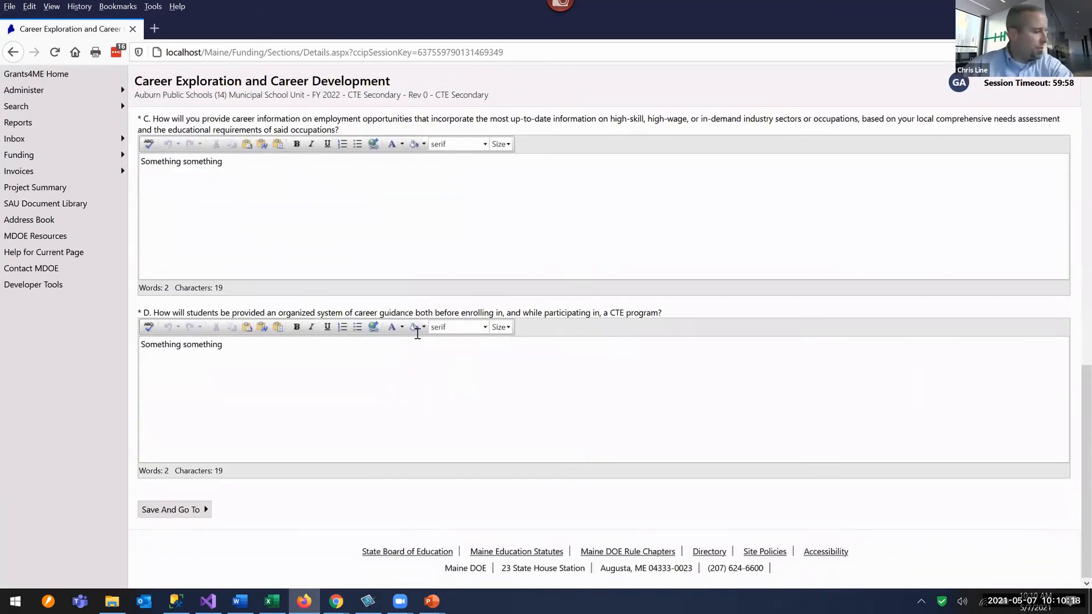
scroll(509, 318, up, 15)
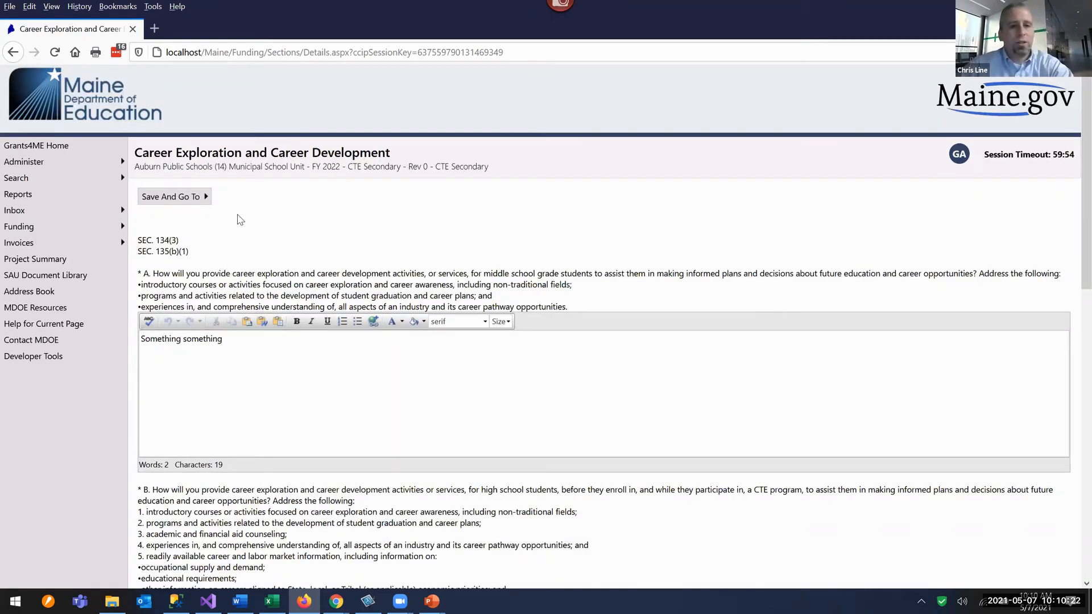
click(185, 199)
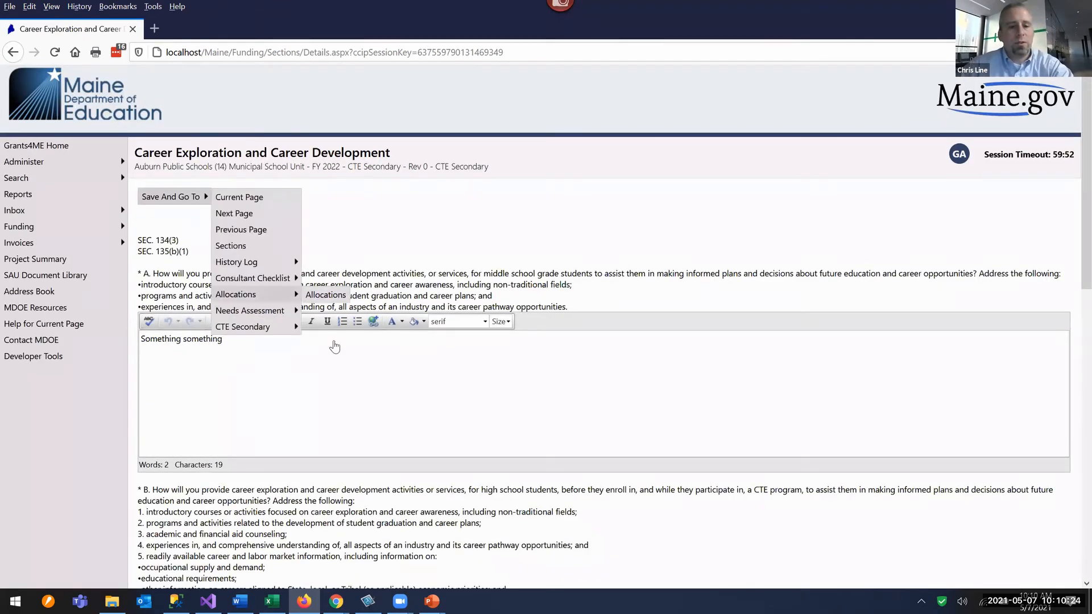
mouse_move(257, 328)
scroll(345, 371, down, 4)
click(338, 273)
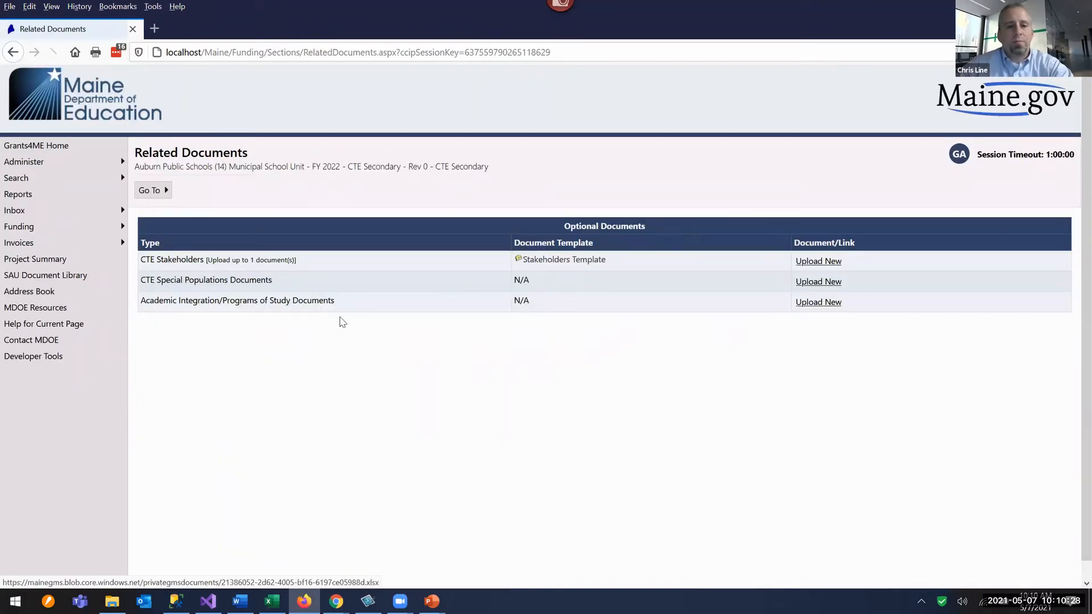
- Examine the optional document types on the Related Documents page, then switch to the CTE Secondary StakeholdersTemplate workbook in Excel
drag(156, 290, 237, 290)
click(238, 291)
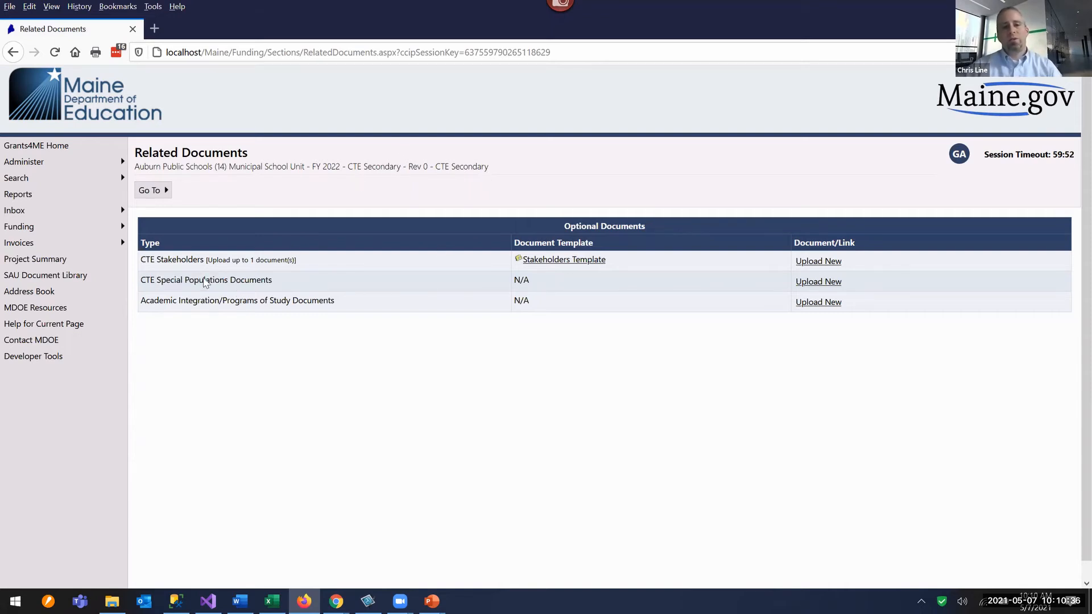
drag(181, 281, 255, 290)
click(232, 281)
drag(165, 281, 263, 281)
click(324, 280)
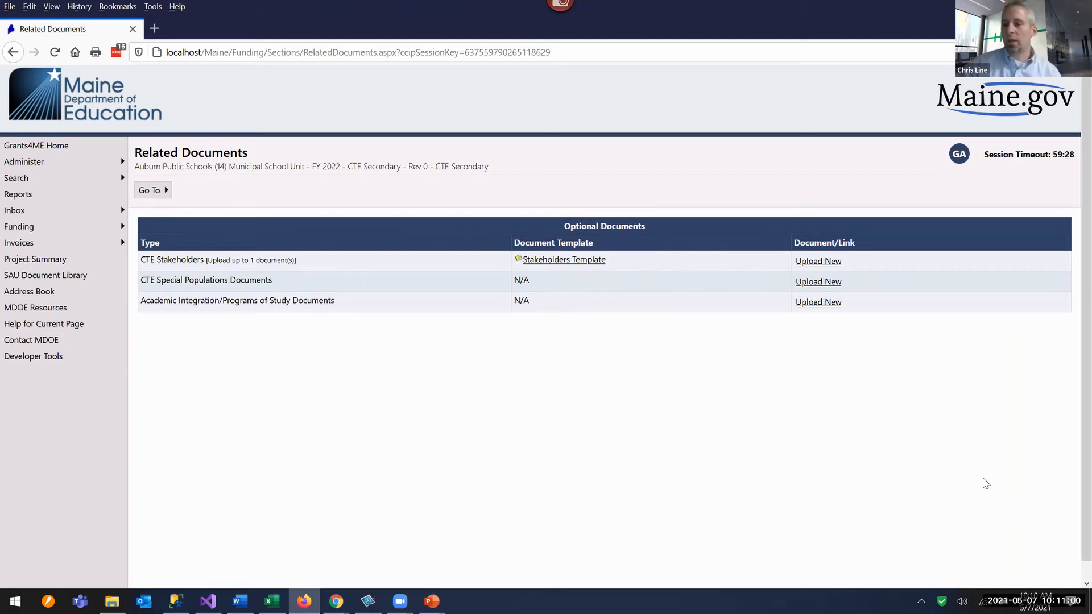
key(alt+Tab)
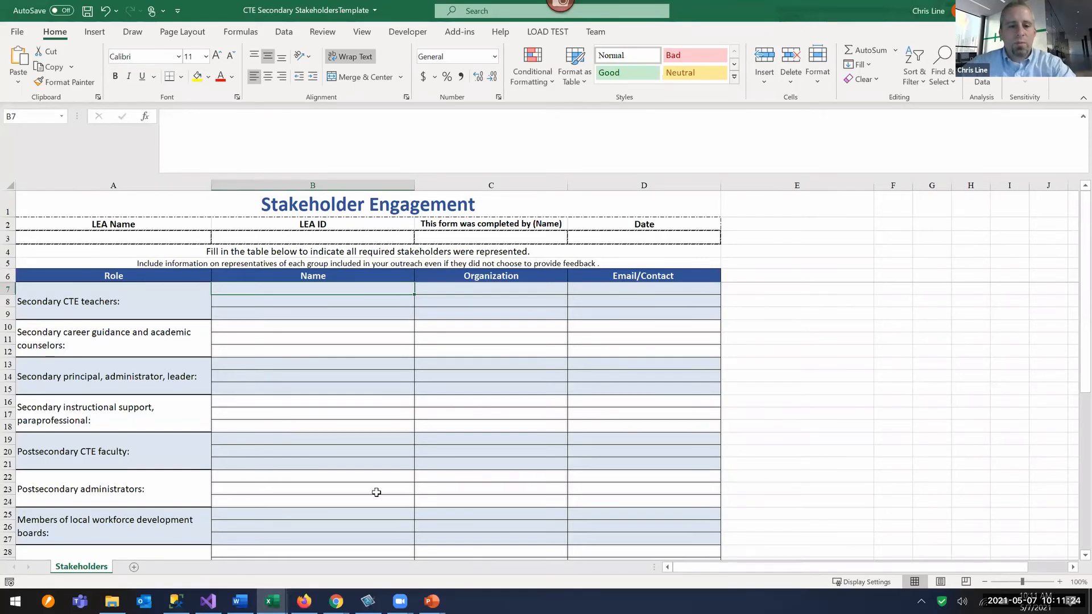
- Open the Stakeholders Template from the Related Documents page in Firefox and switch to the CTE Secondary Stakeholders Complete workbook in Excel
click(303, 598)
click(303, 600)
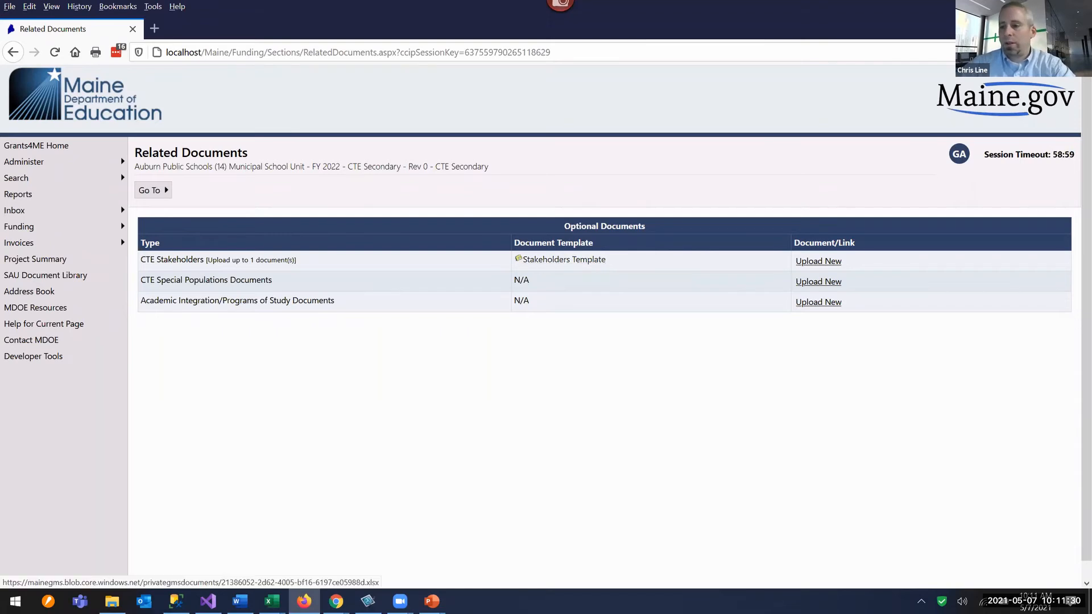
click(564, 260)
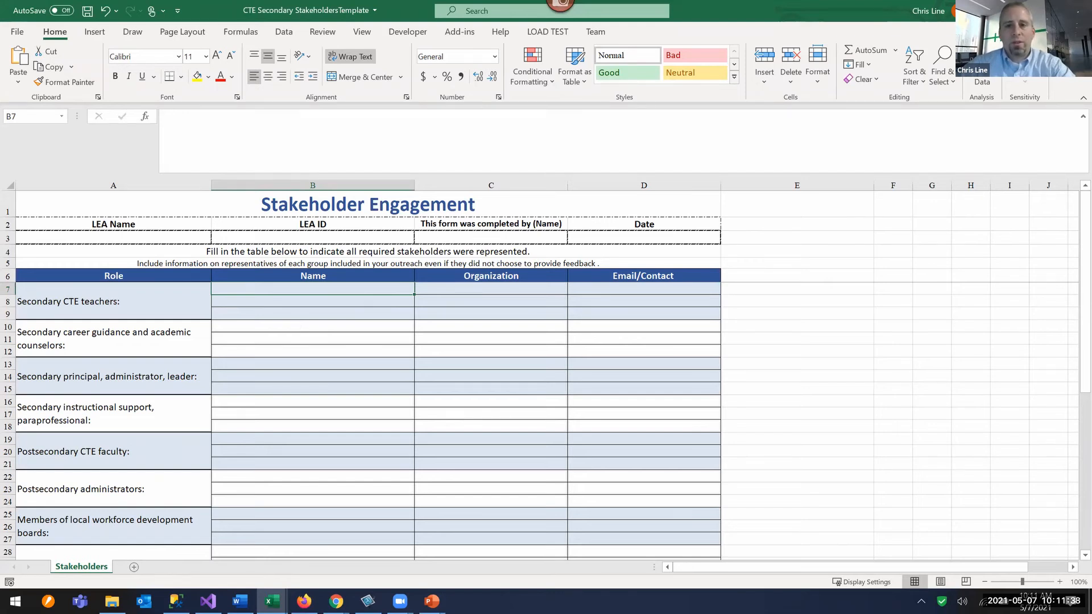
key(alt+Tab)
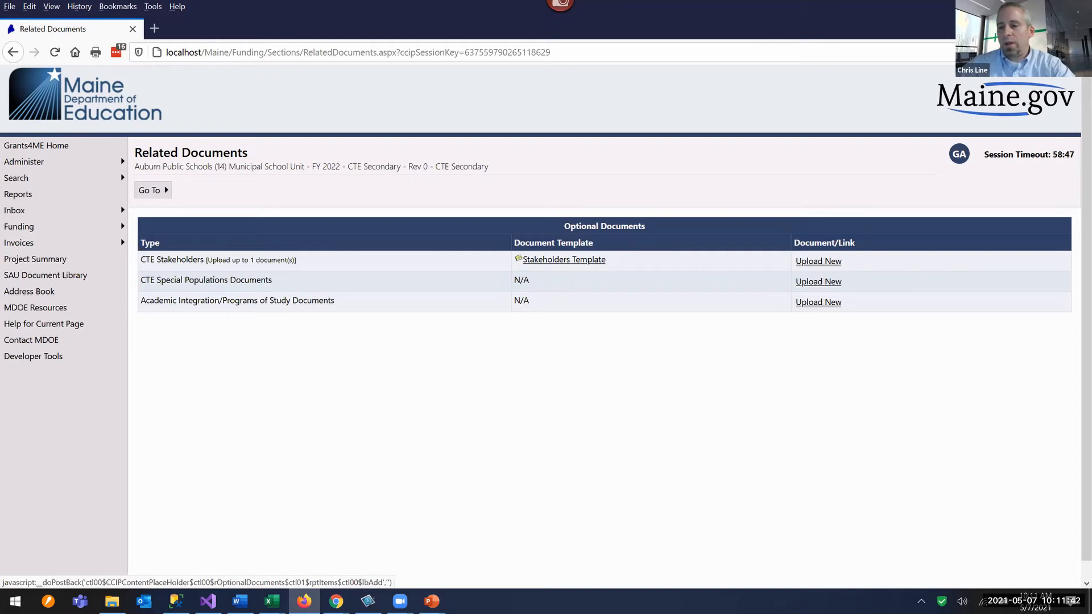
key(alt+Tab)
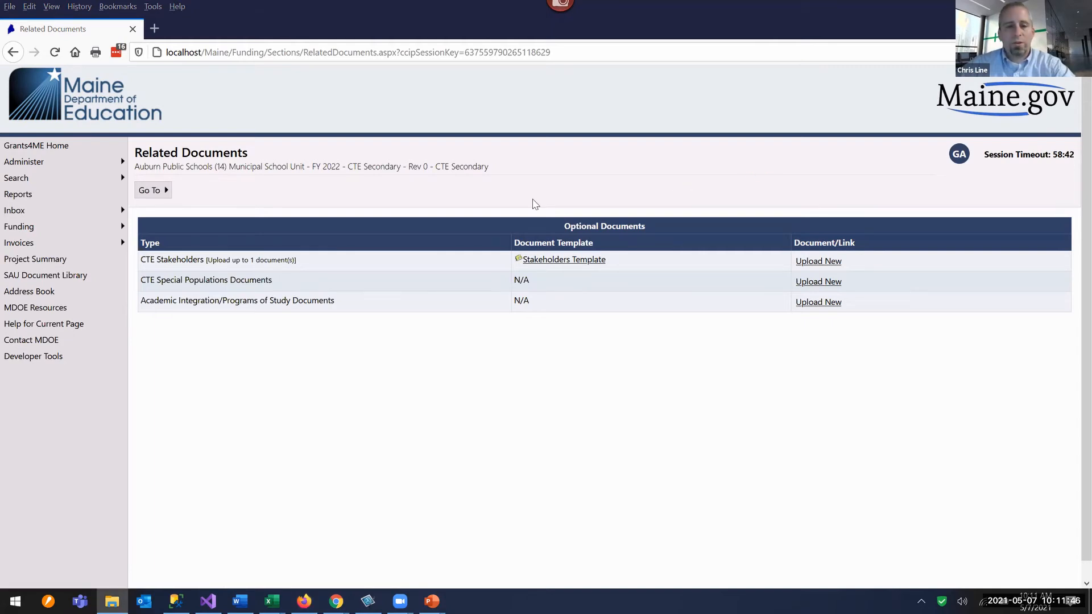
key(alt+Tab)
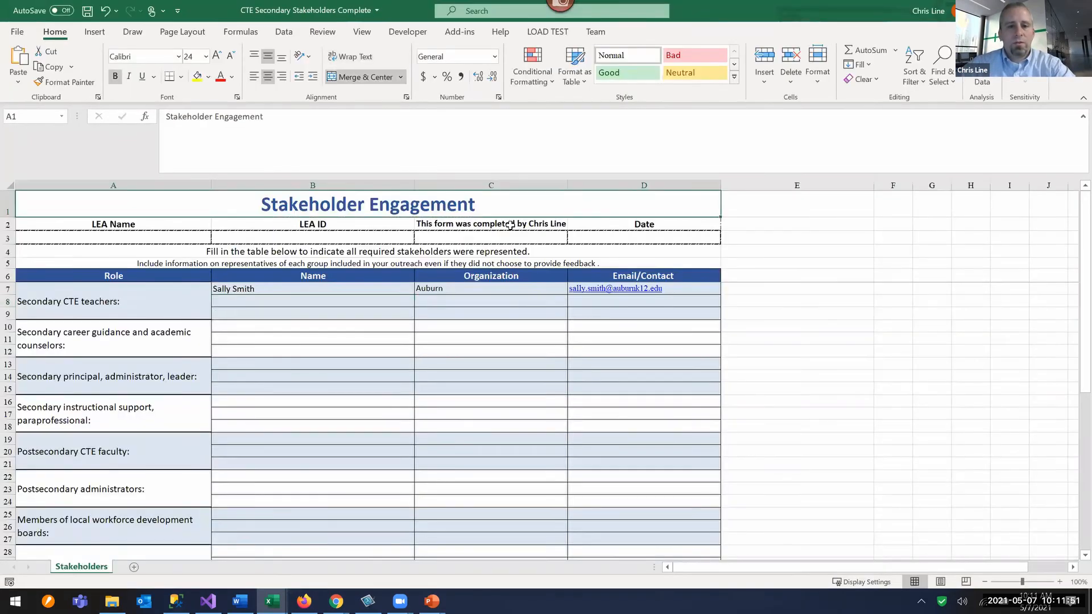
- Examine the completed-by, stakeholder name and organization entries in the completed workbook, then return to the Related Documents page in Firefox
click(510, 224)
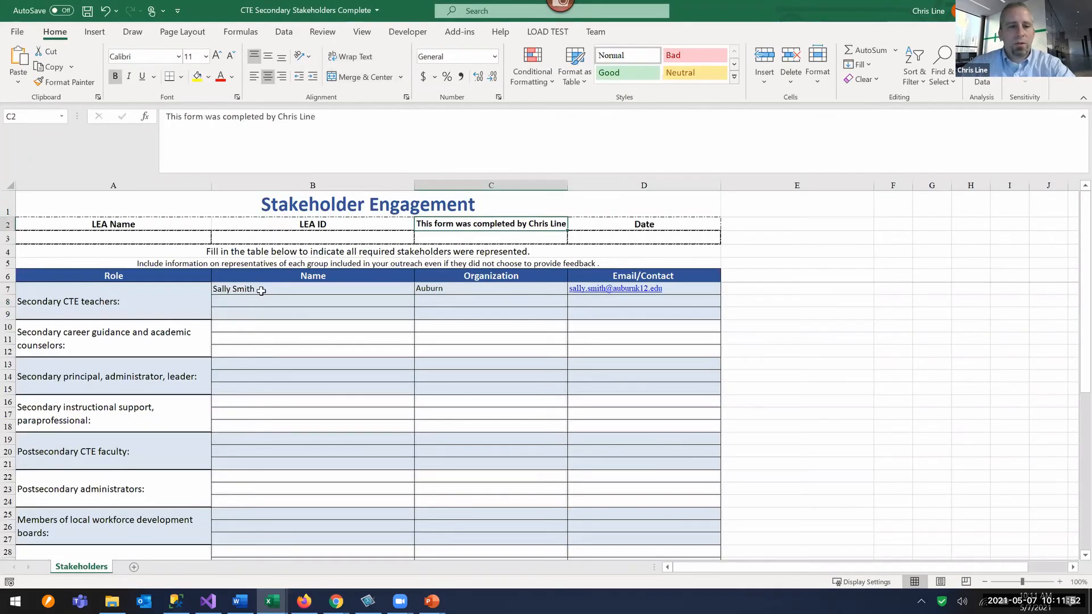
click(261, 290)
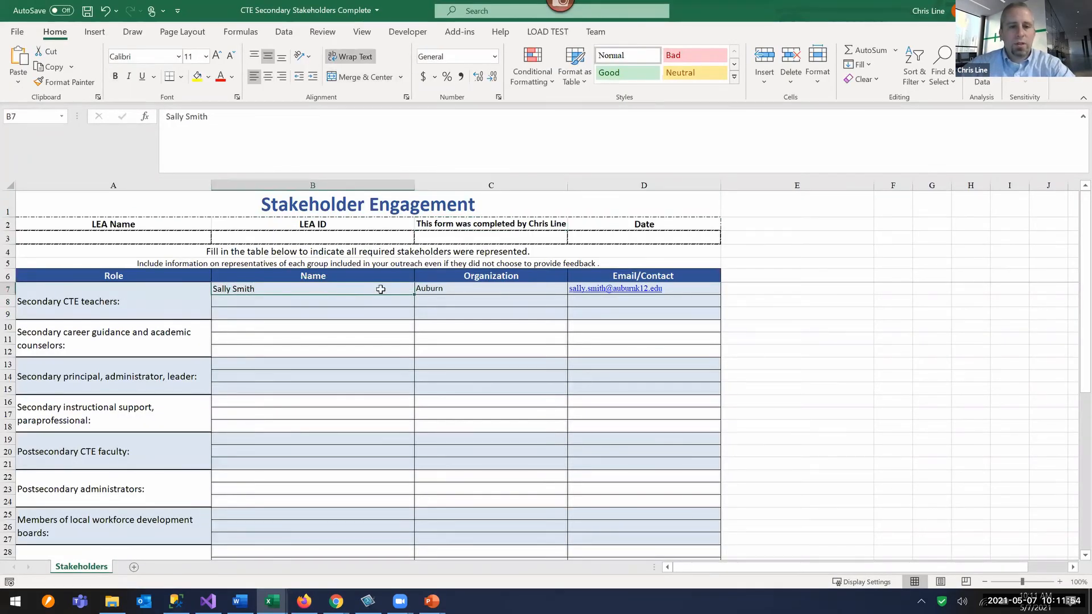
click(455, 287)
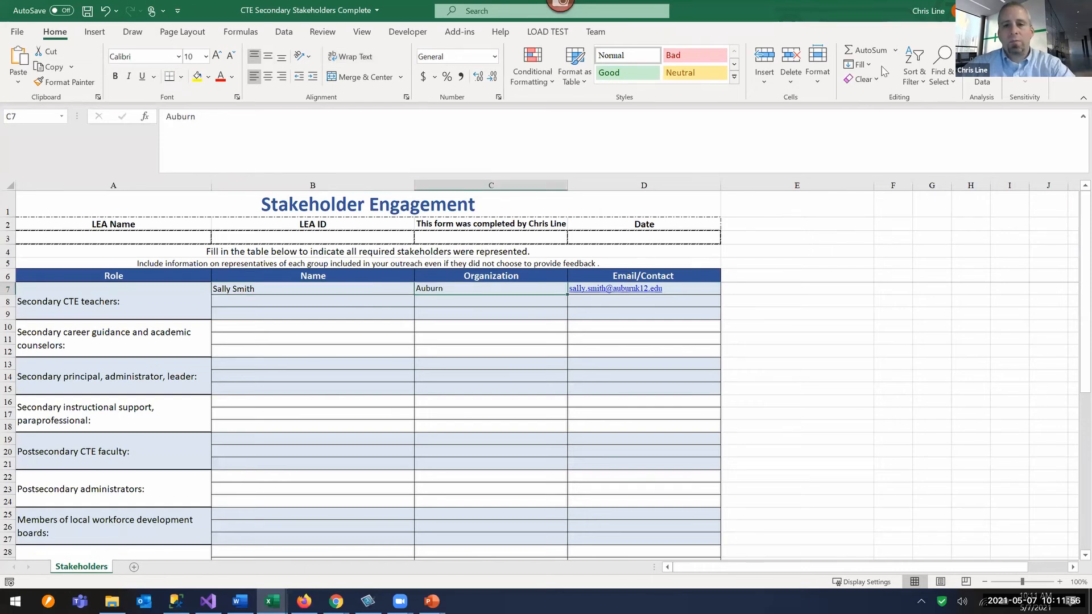
click(1015, 10)
click(305, 601)
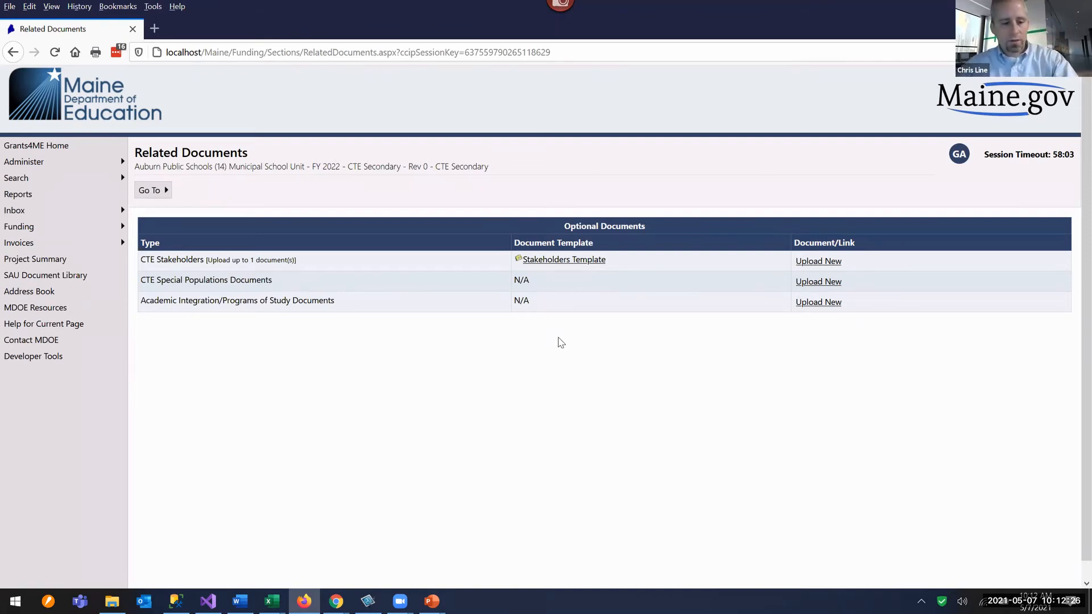
- Switch to the PowerPoint slide show and advance from the Demonstration slide to the Validation slide
key(alt+Tab)
key(alt+Tab)
key(alt+Tab)
key(alt+Tab)
key(alt+Tab)
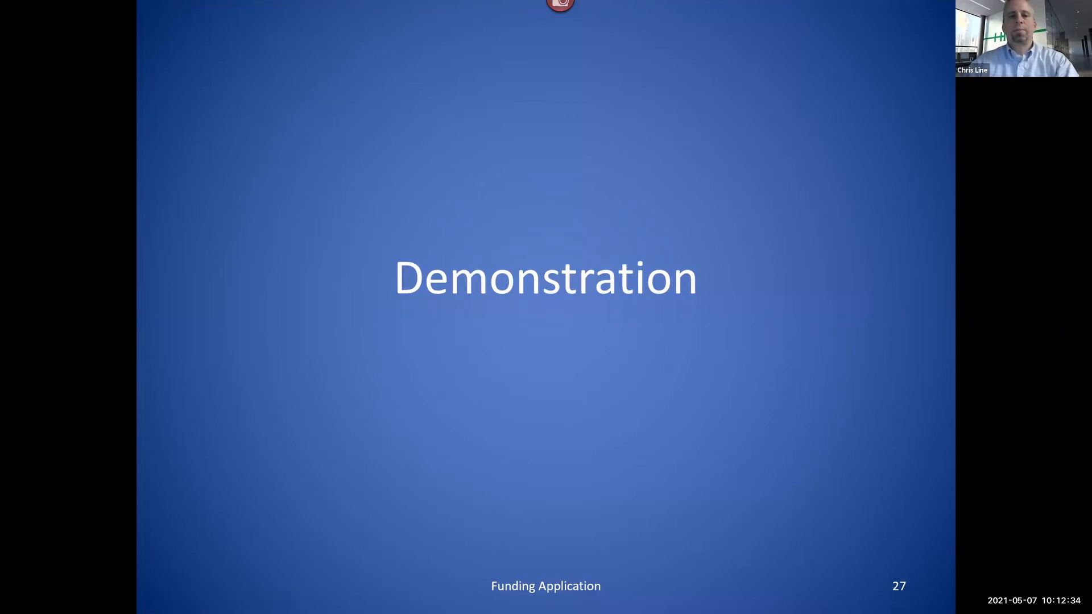
key(Right)
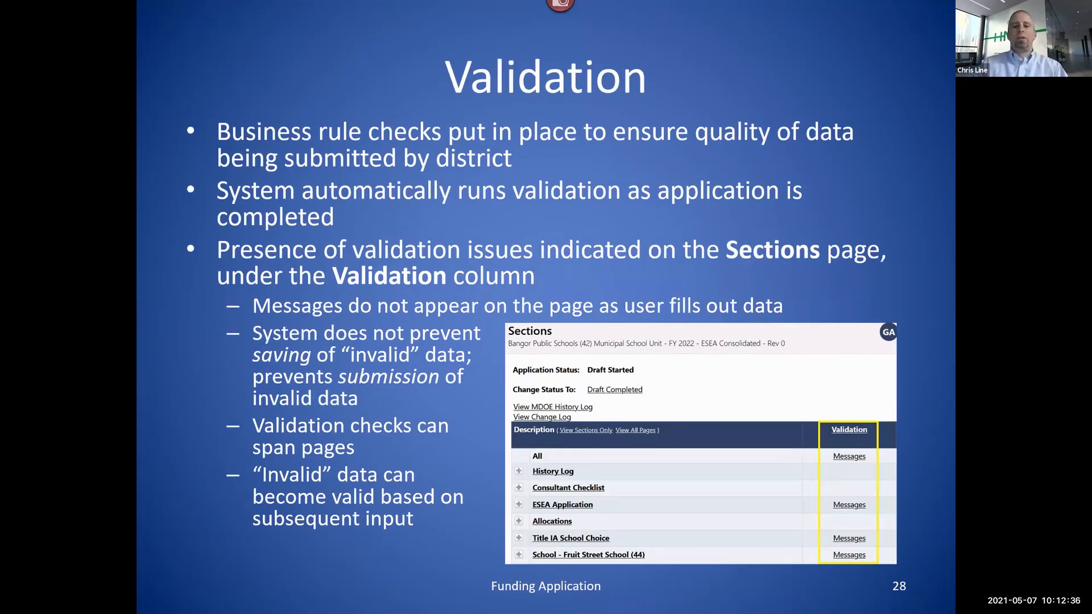
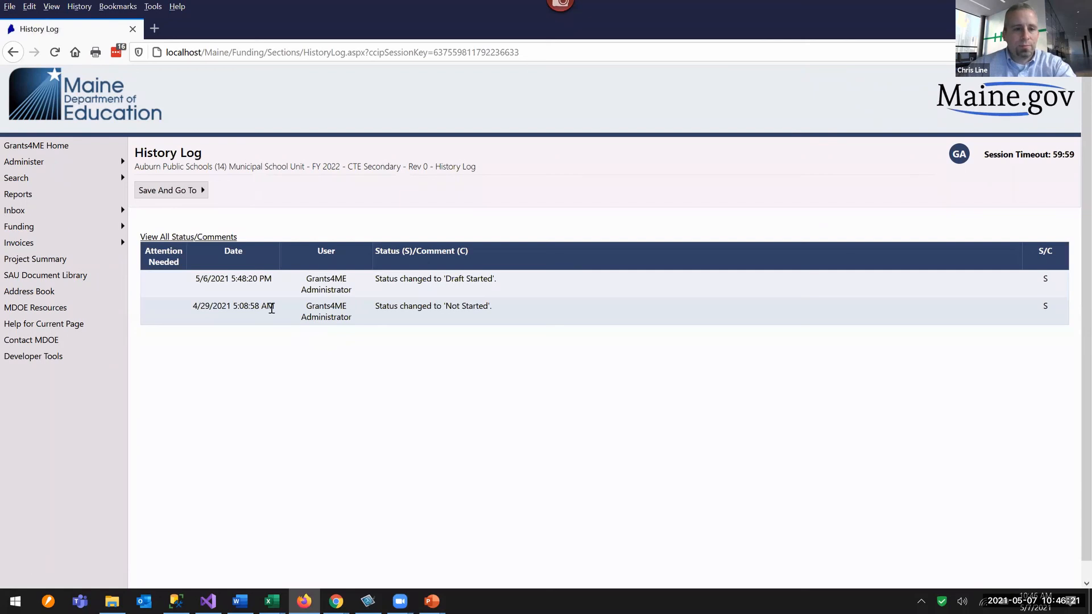
- Review the 'Not Started' and 'Draft Started' status entries in the CTE Secondary History Log
drag(392, 307, 494, 307)
click(462, 301)
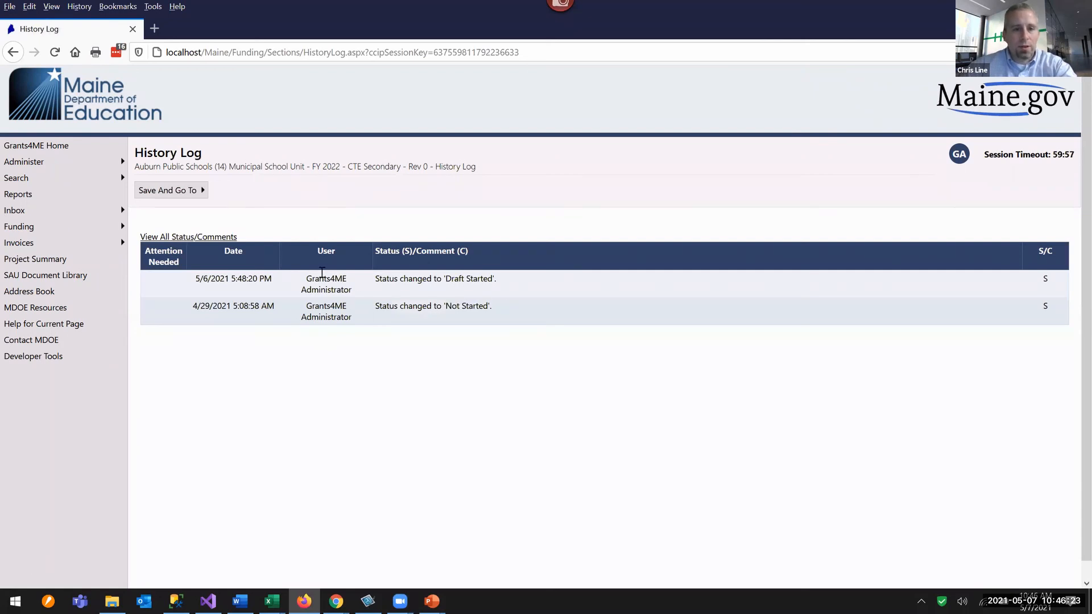
drag(376, 285, 538, 293)
click(429, 290)
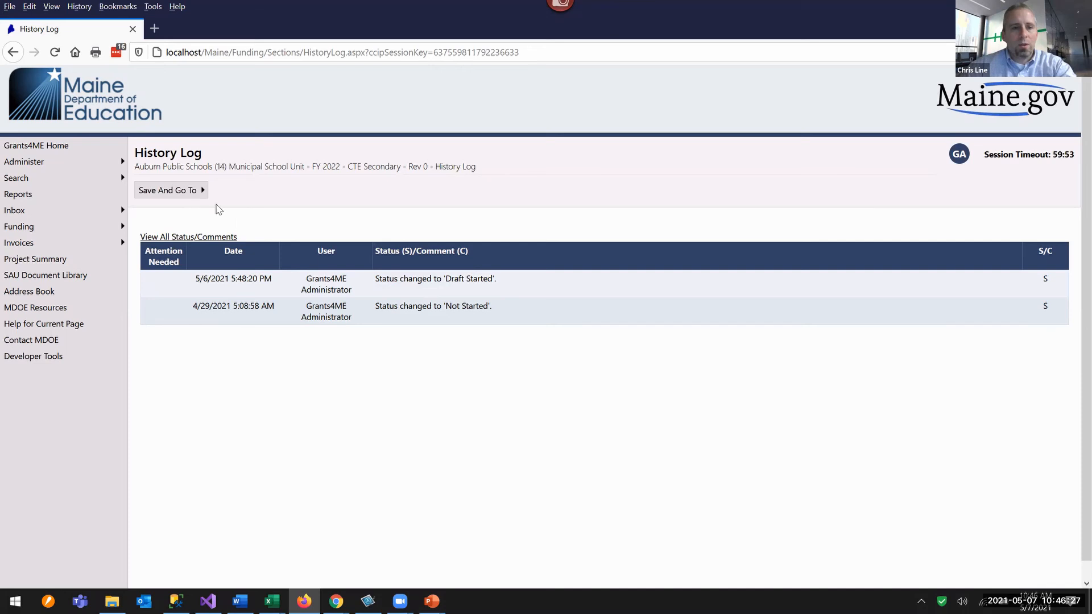
- Create a History Log comment reading "Can I use grants funds to pay for substitute teachers?"
click(170, 192)
mouse_move(255, 273)
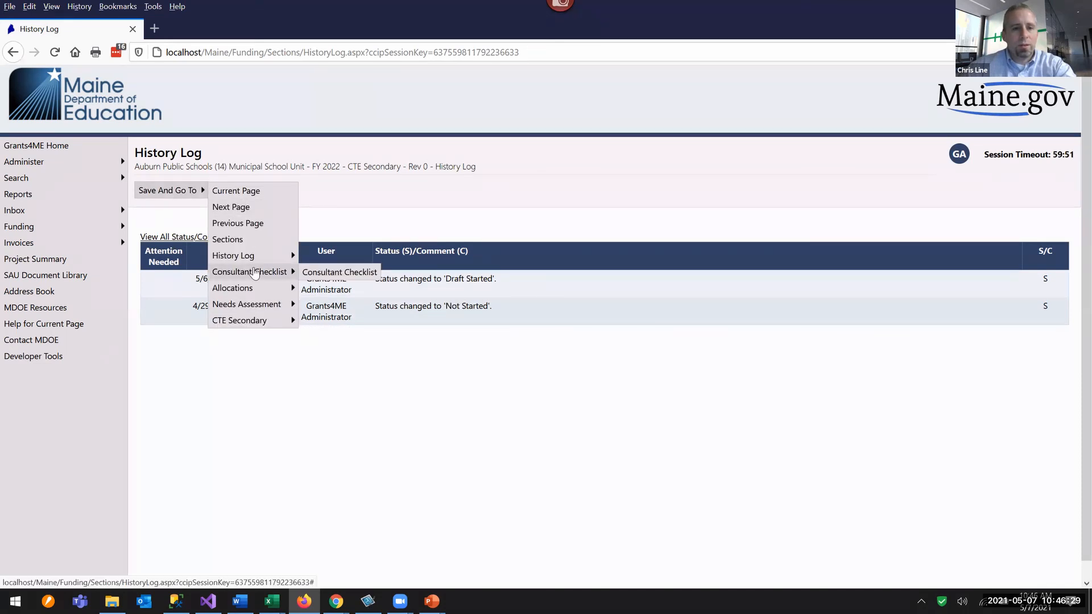
click(325, 272)
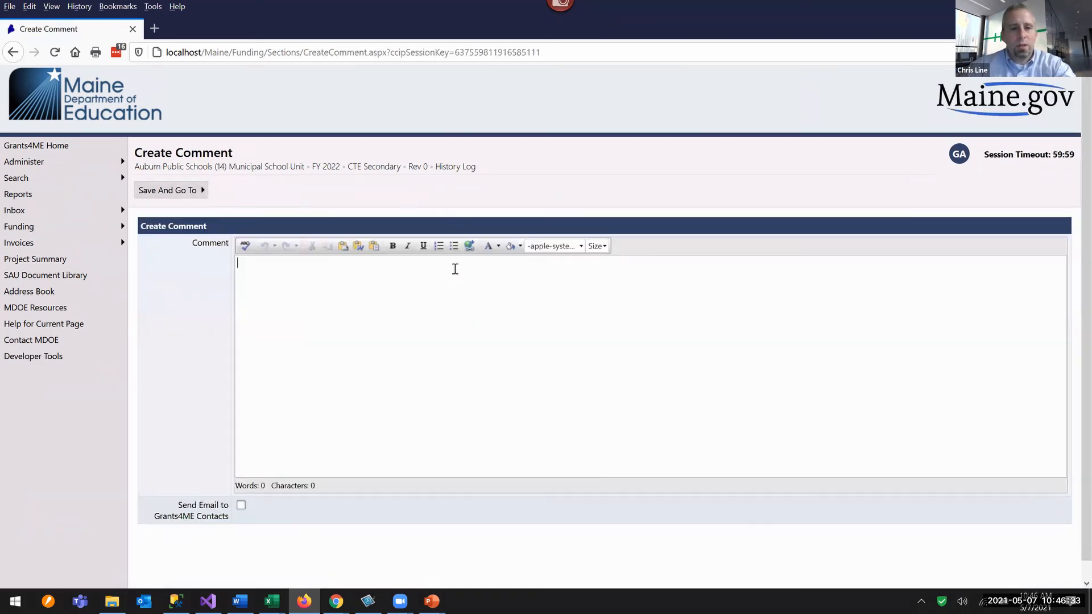
text(Can I use grants funds to pay for substitute t)
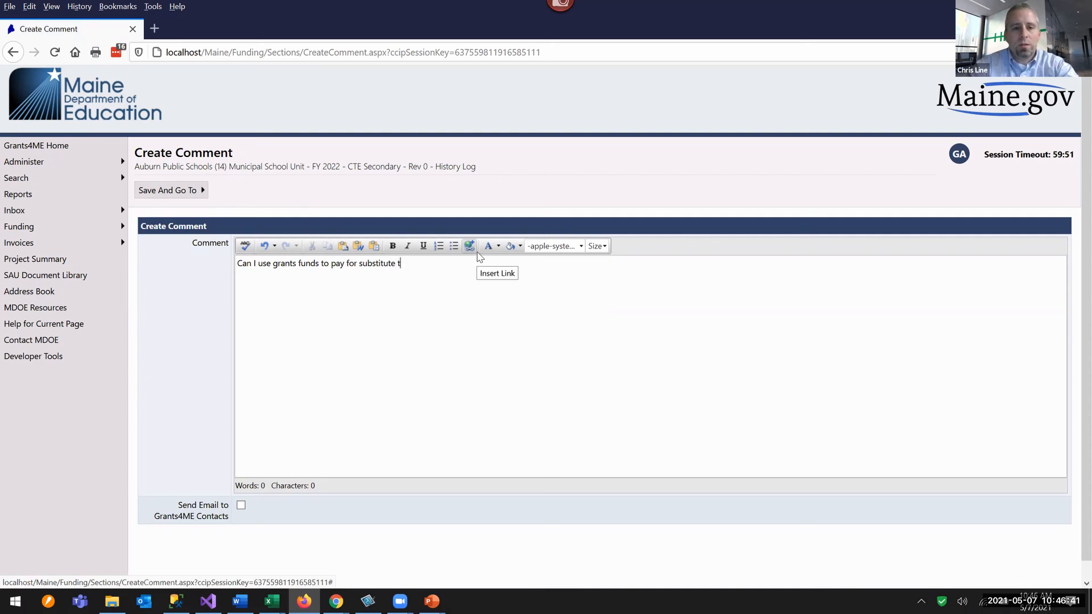
text(eachers?)
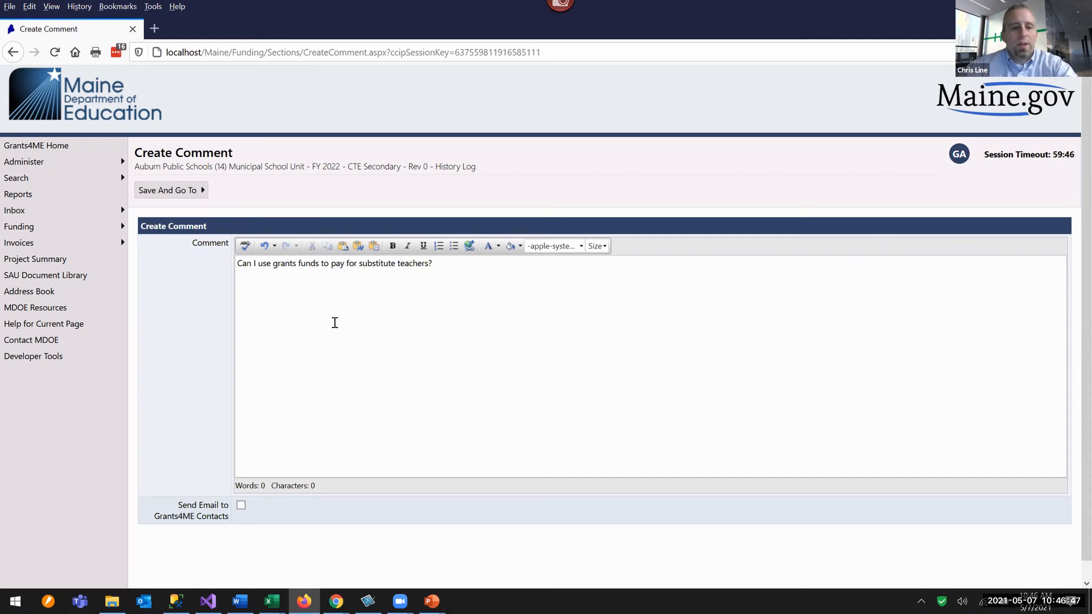
scroll(335, 322, down, 1)
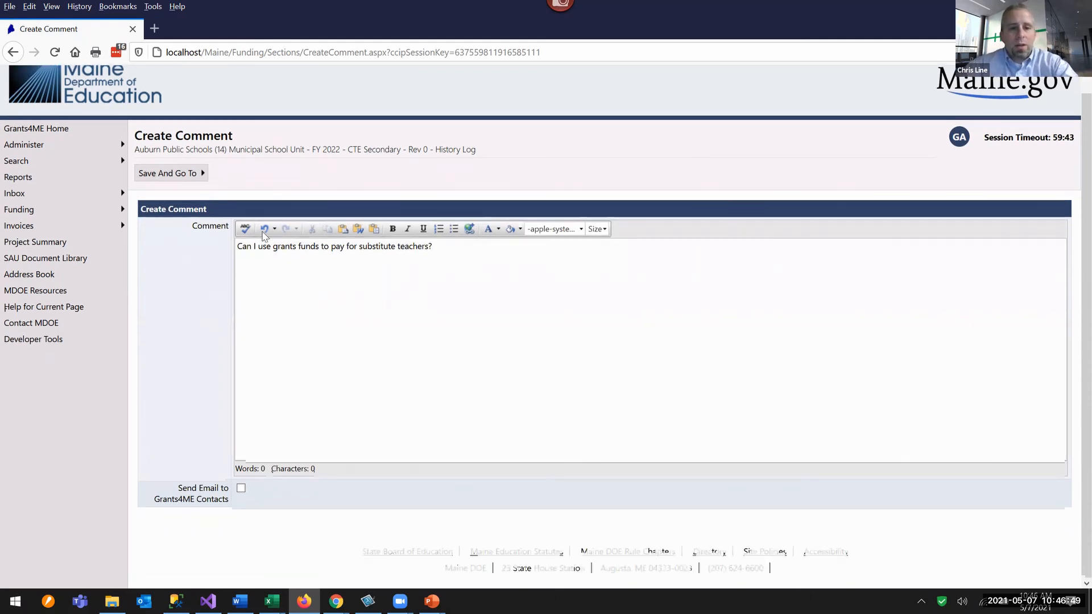
click(168, 172)
mouse_move(246, 238)
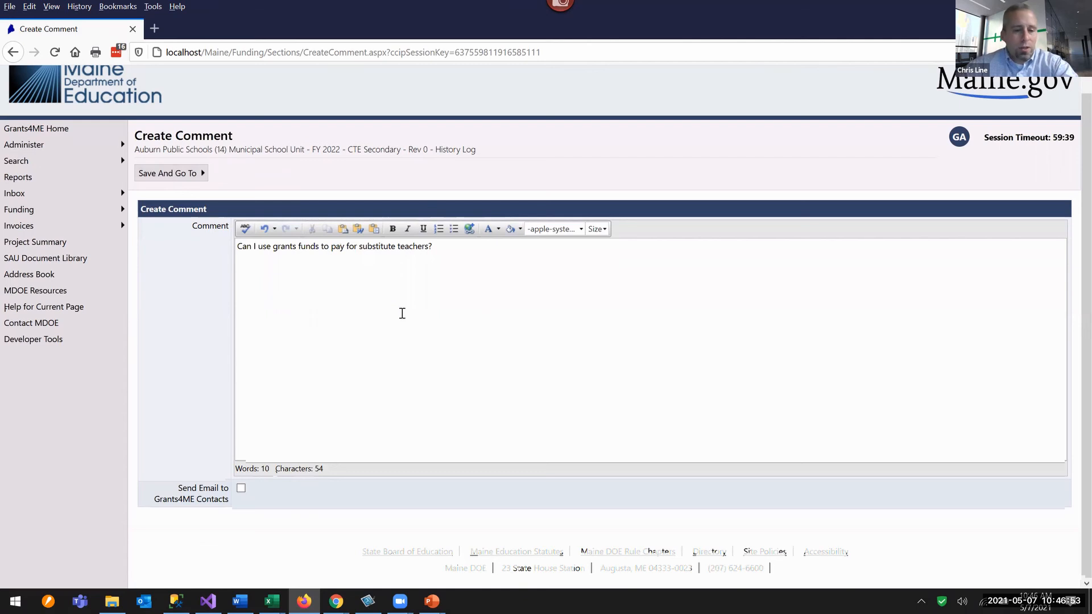
- Enable emailing the comment to Grants4ME contacts and add the listed MDOE miscellaneous contact as a recipient
click(241, 491)
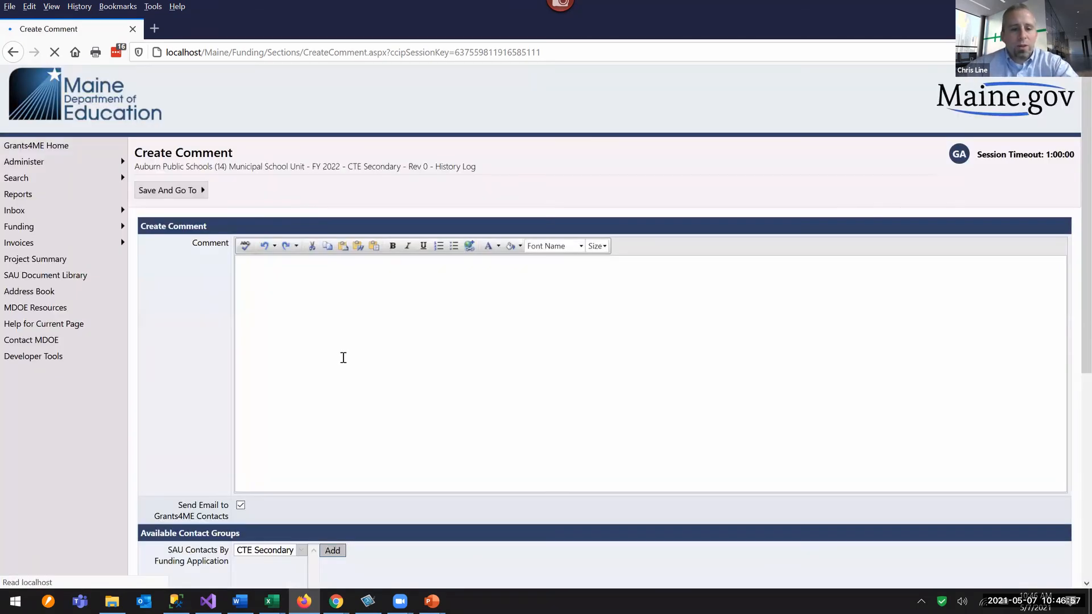
scroll(341, 352, down, 5)
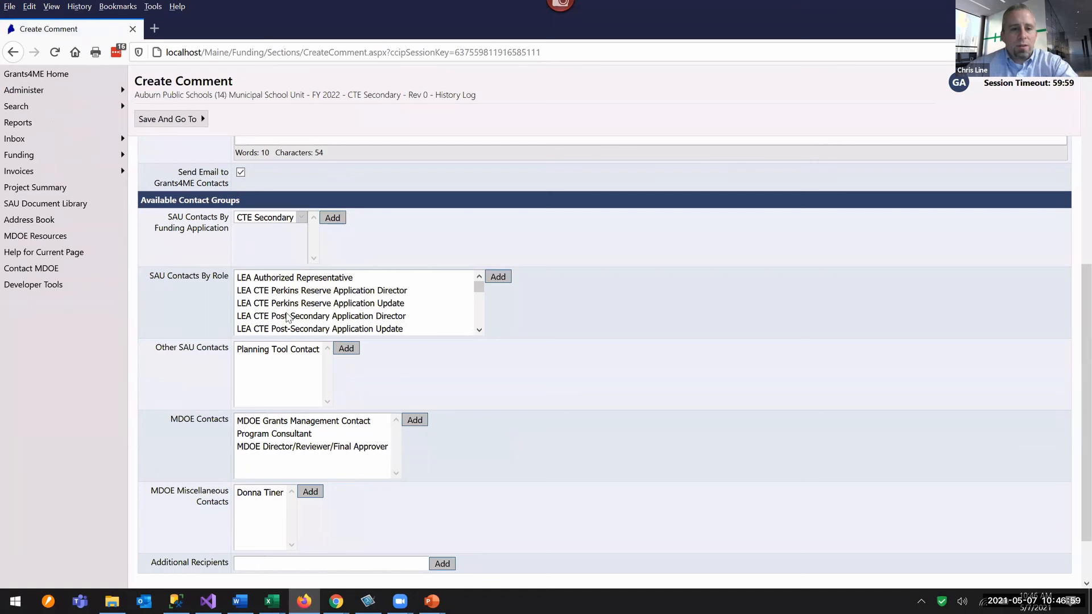
scroll(271, 318, down, 4)
scroll(466, 398, down, 2)
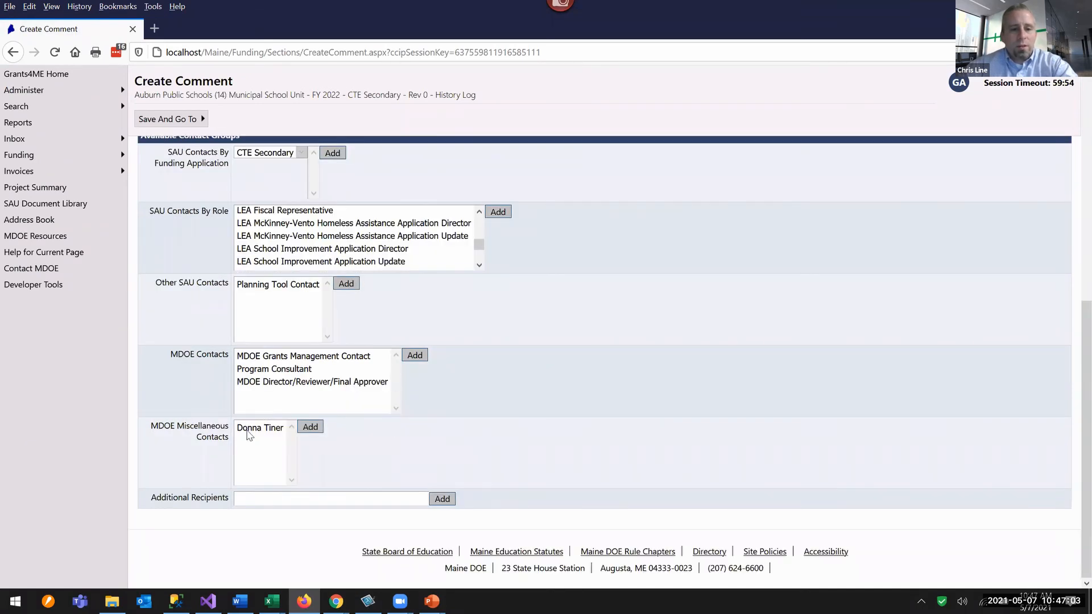
click(279, 432)
click(310, 427)
scroll(358, 415, down, 2)
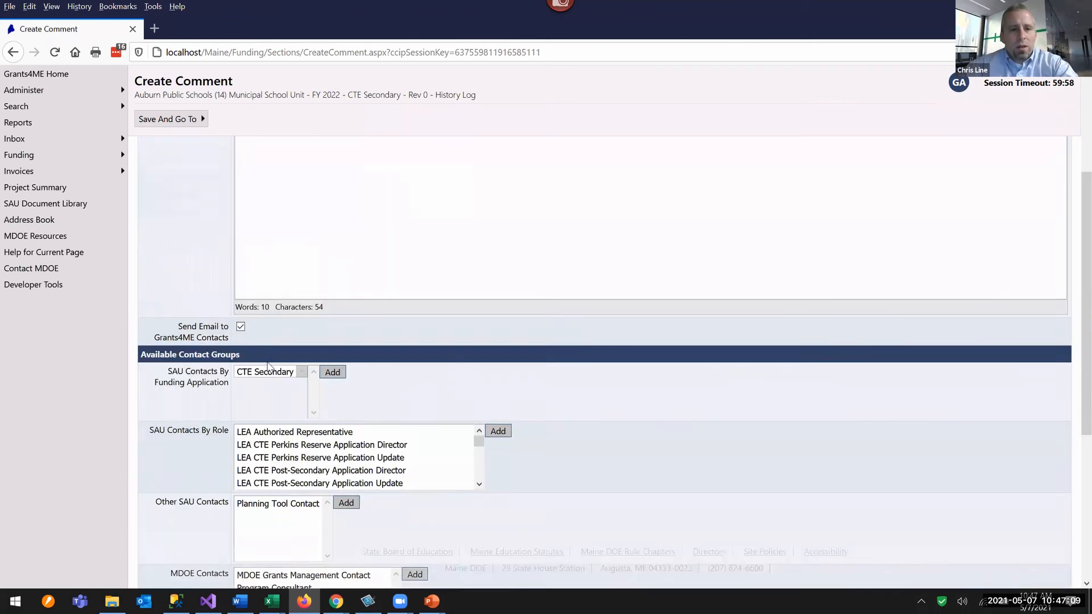
- Save the comment by going to the History Log and check the substitute teachers question there
scroll(283, 464, up, 8)
mouse_move(183, 196)
mouse_move(250, 256)
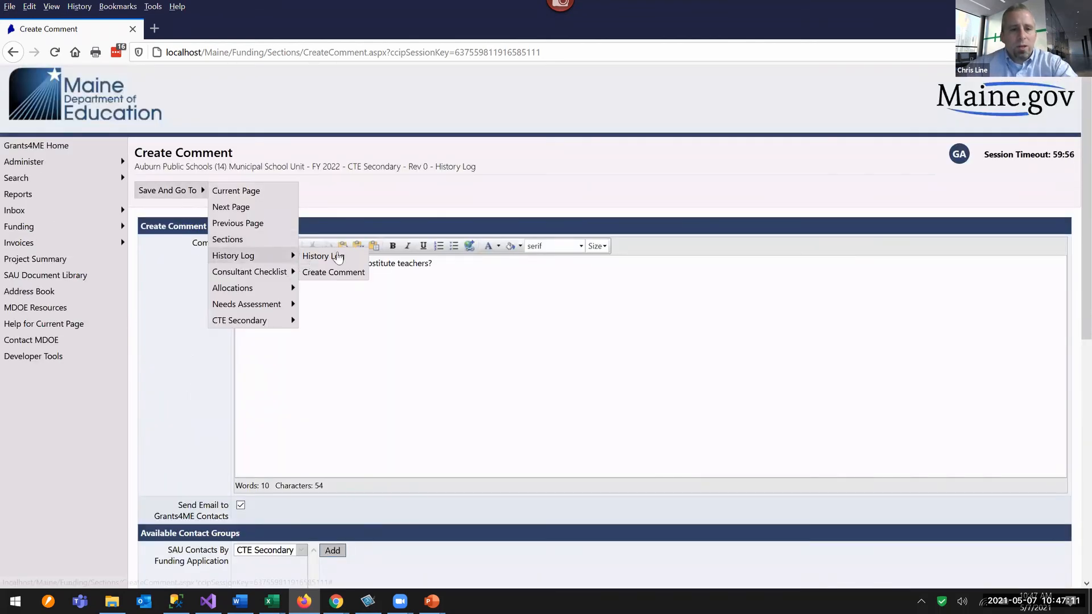
click(330, 257)
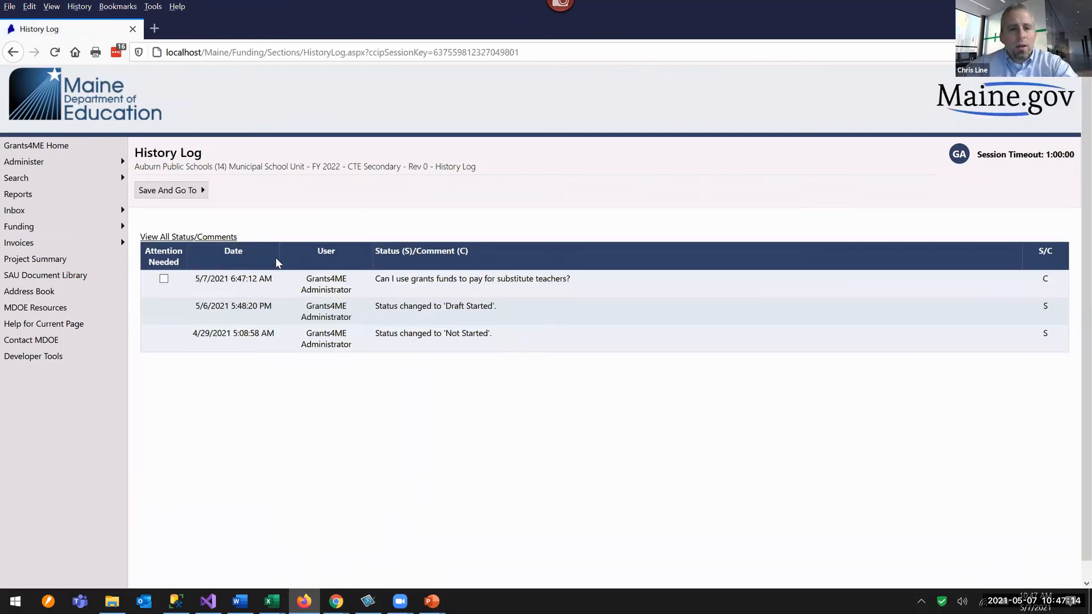
drag(377, 278, 546, 278)
click(474, 277)
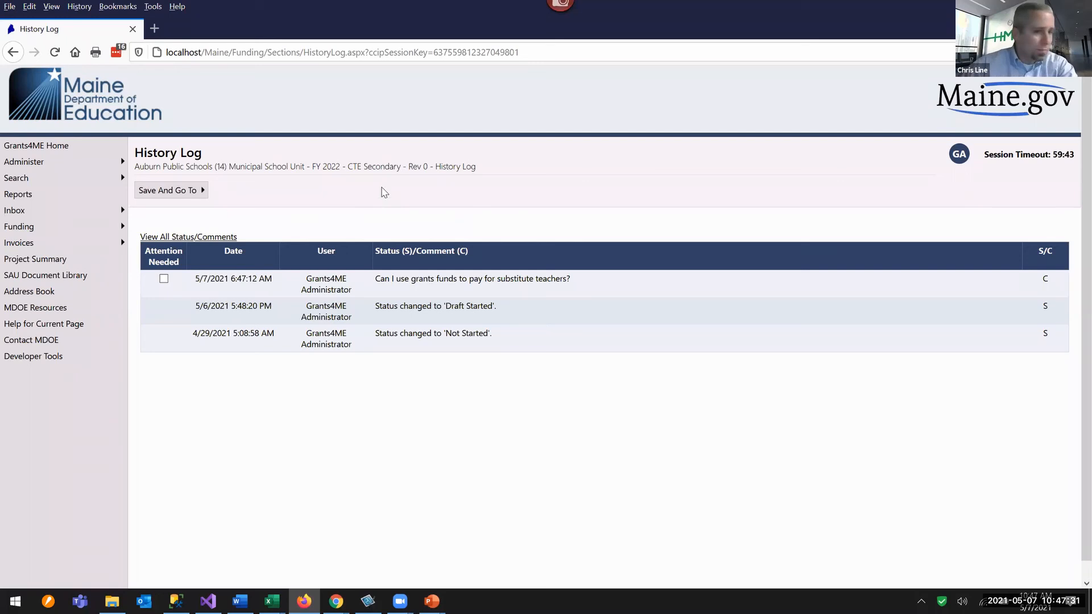
- Return to the Sections page and try to change the CTE Secondary application status to Draft Completed
mouse_move(208, 192)
click(235, 224)
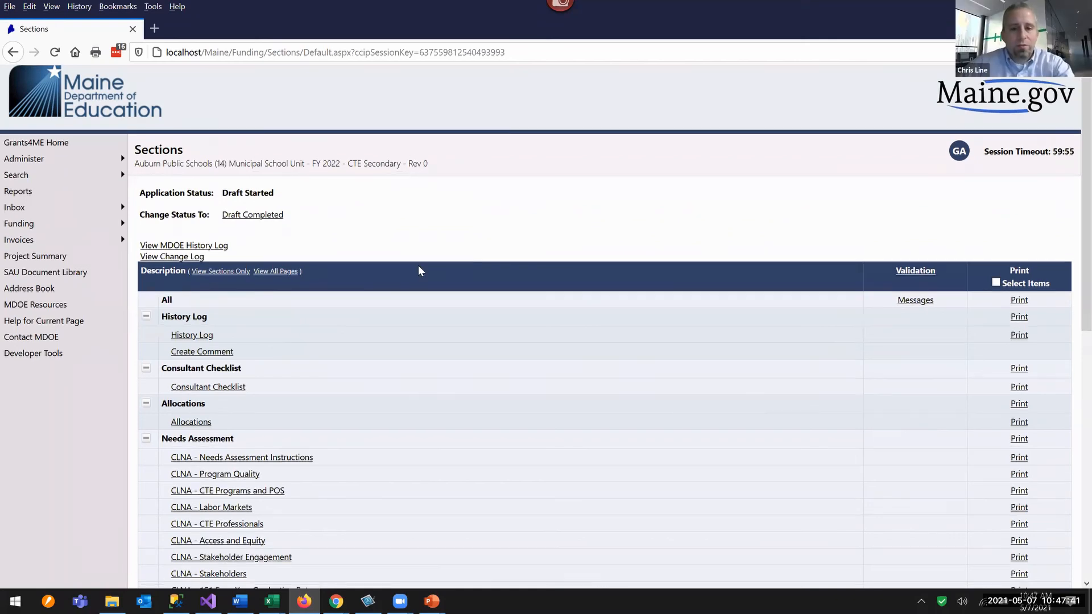
scroll(418, 265, down, 3)
scroll(302, 257, up, 3)
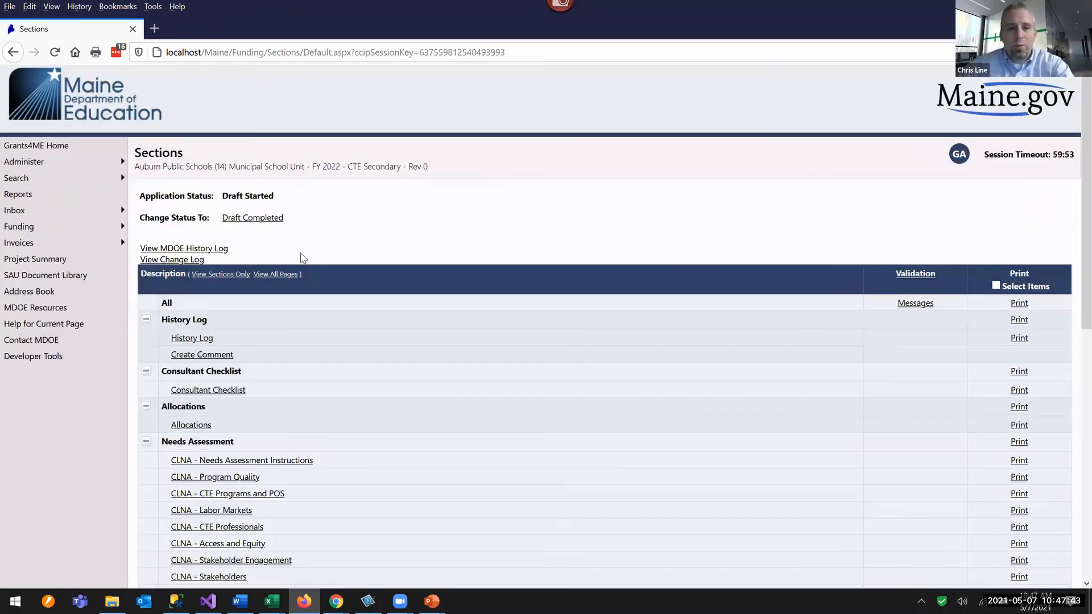
click(254, 217)
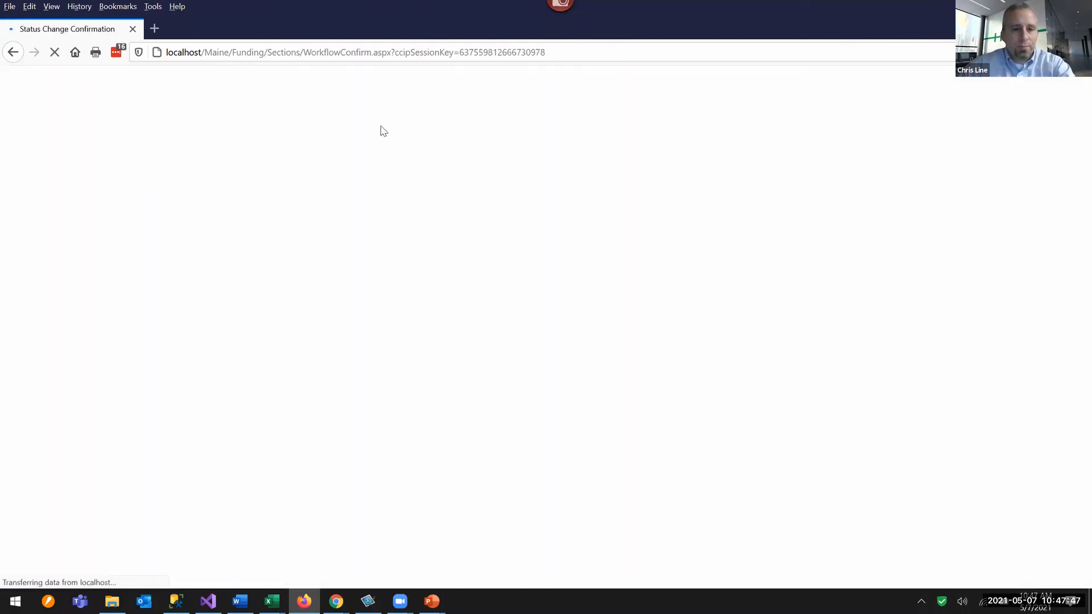
drag(187, 198, 300, 211)
click(234, 199)
click(304, 221)
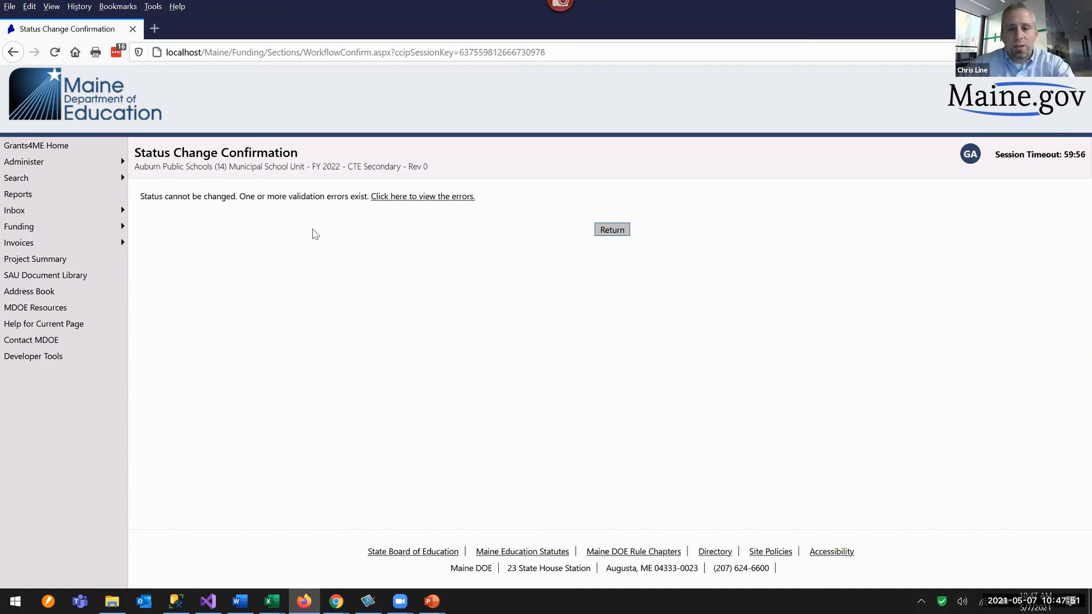
- View the validation errors and examine the messages for Program and General Assurances and Federal Assurances
click(416, 199)
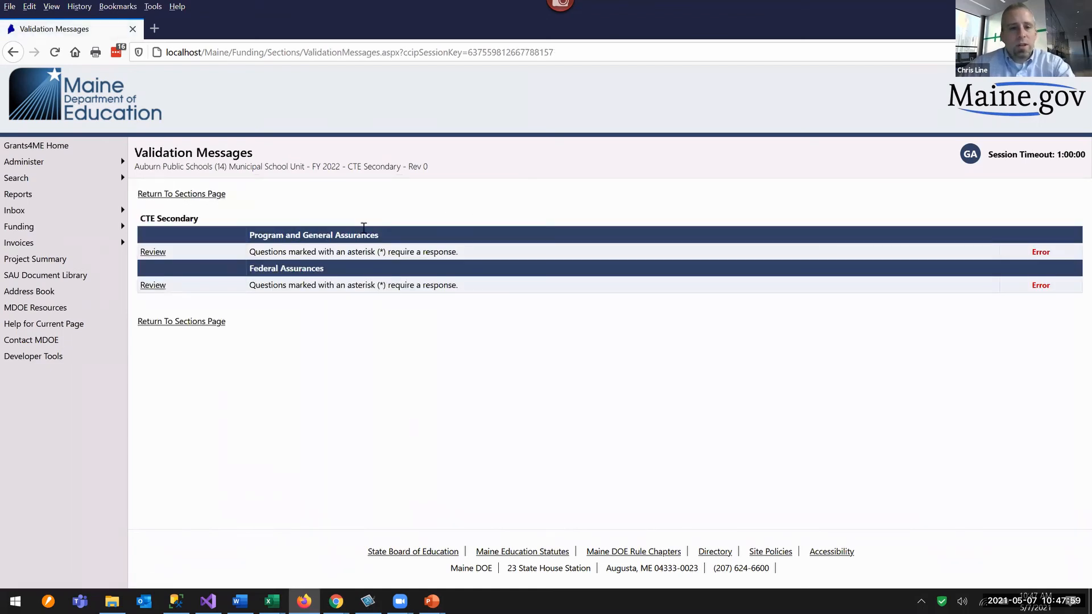
double_click(289, 238)
click(324, 307)
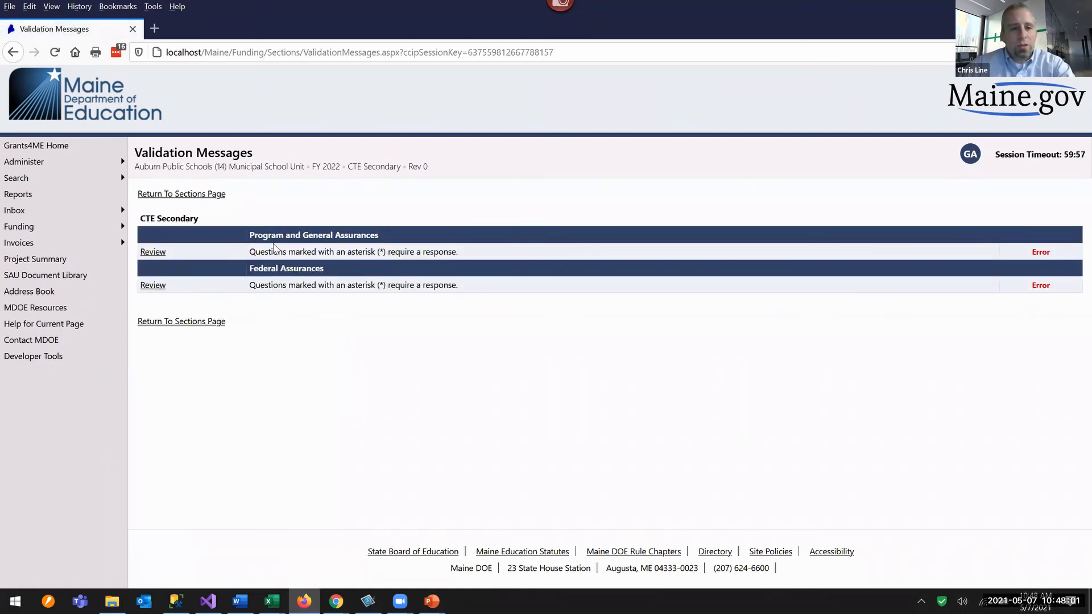
drag(328, 250, 418, 252)
click(342, 249)
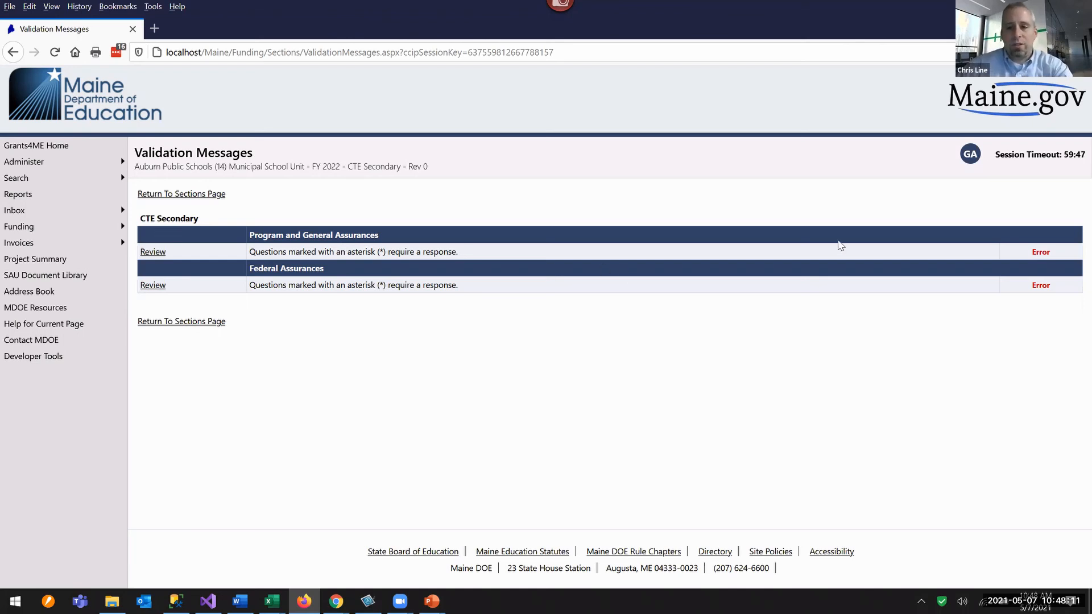
double_click(1035, 248)
click(866, 236)
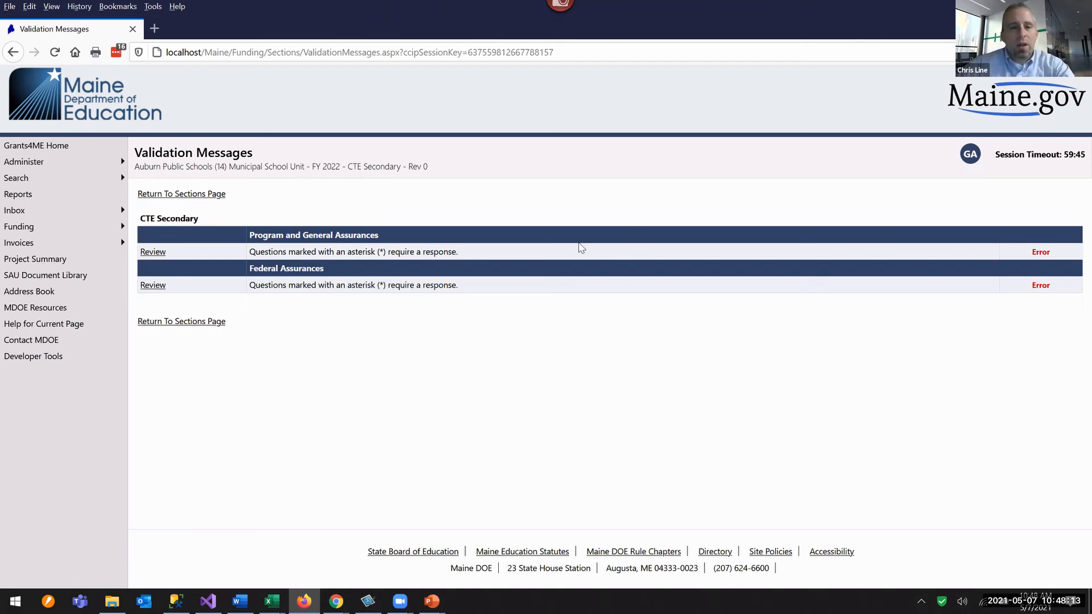
- Open Program and General Assurances for review, accept the PERKINS Program and General Assurances, and save while continuing to Federal Assurances
click(145, 253)
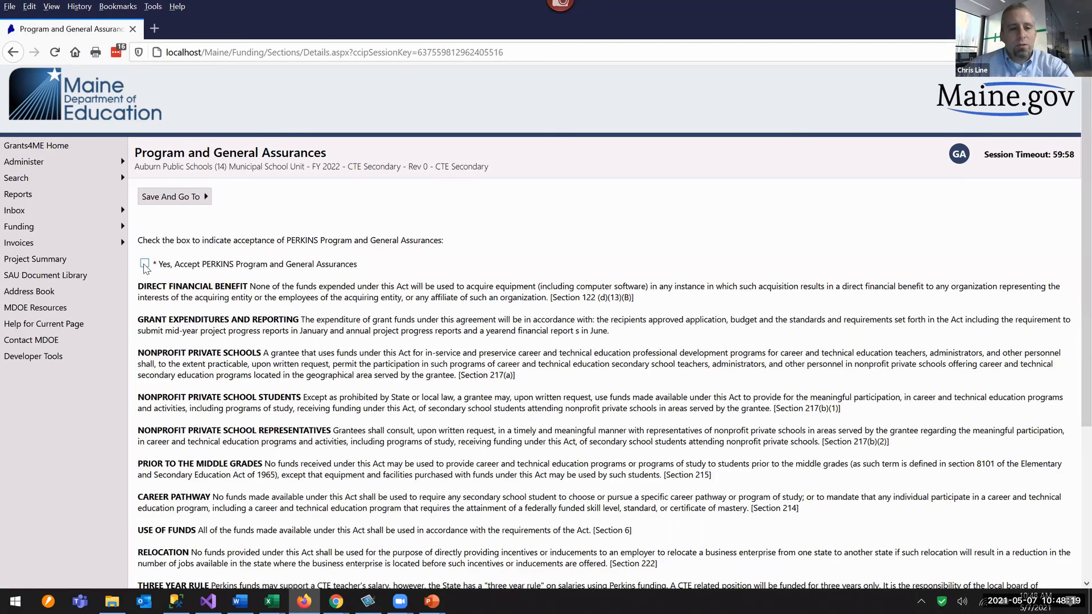
scroll(144, 263, down, 3)
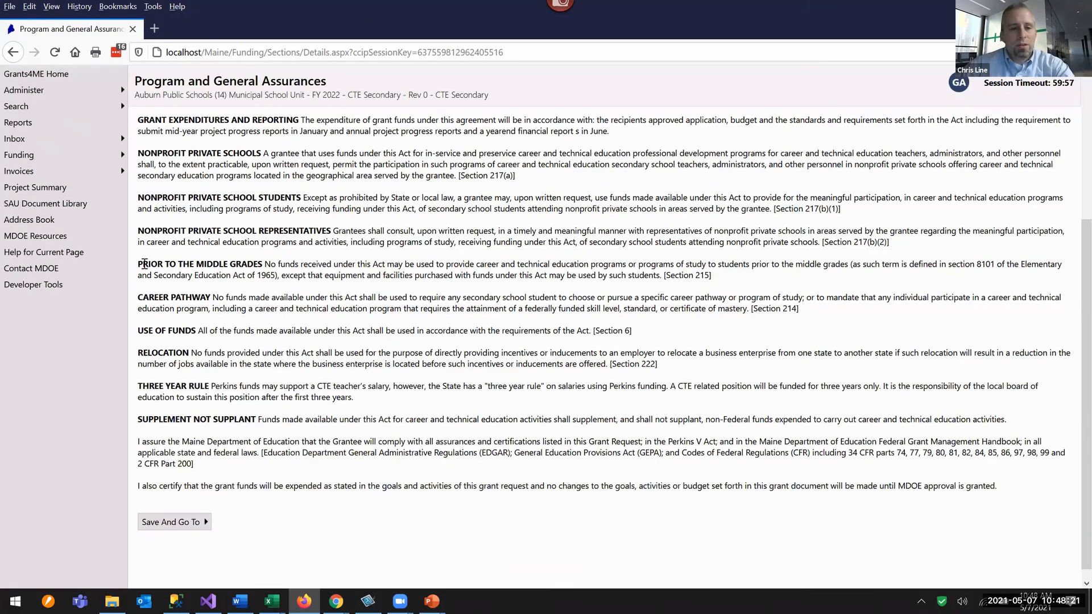
scroll(157, 261, down, 2)
scroll(158, 256, up, 10)
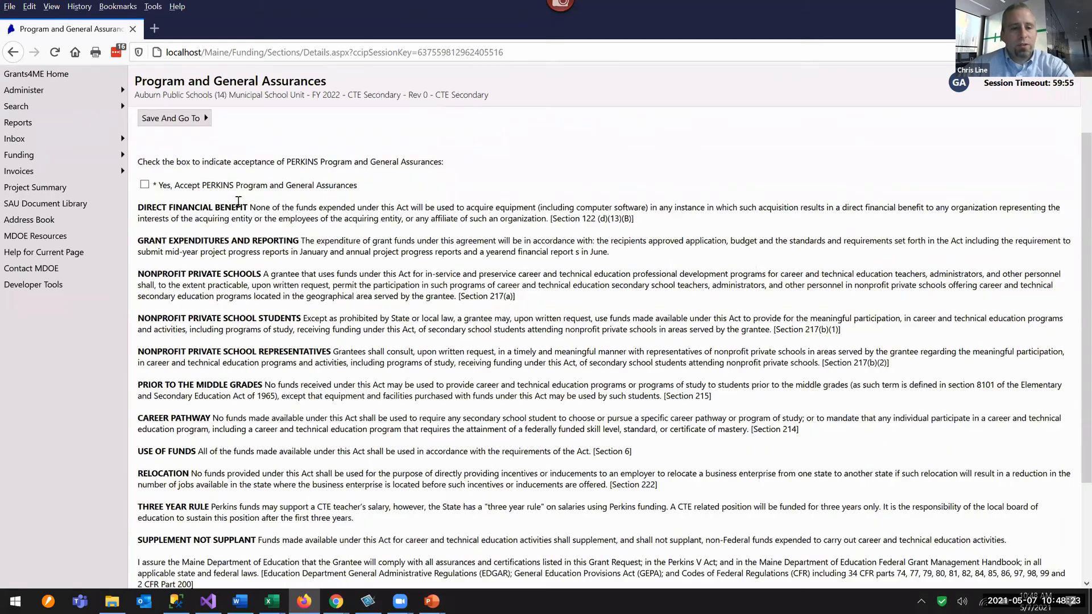
click(145, 263)
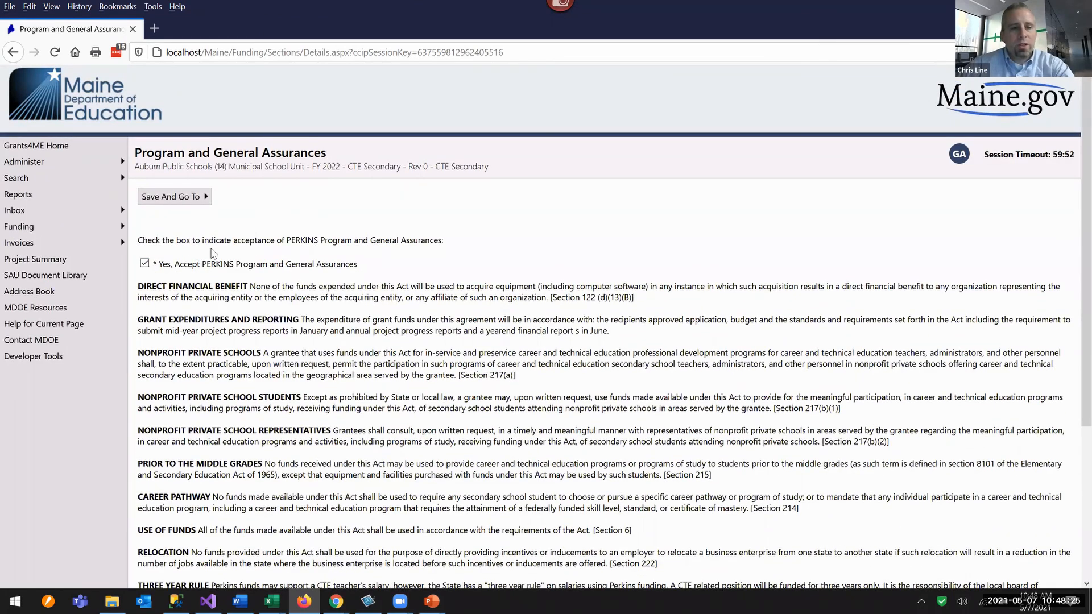
click(198, 199)
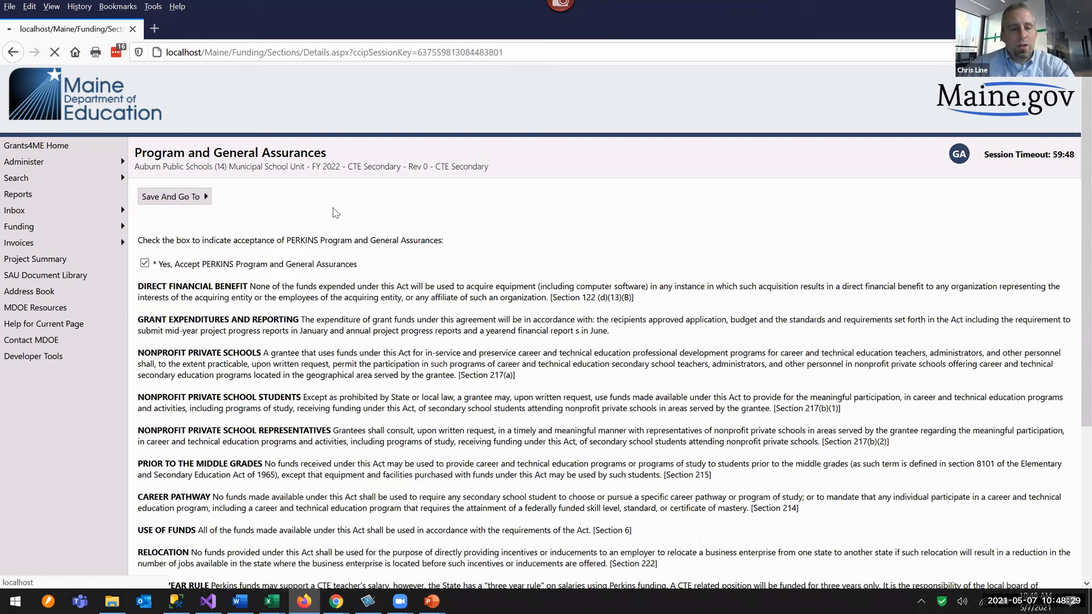
- Look through the Federal Assurances, accept them, and save while returning to the Sections page
scroll(291, 227, down, 5)
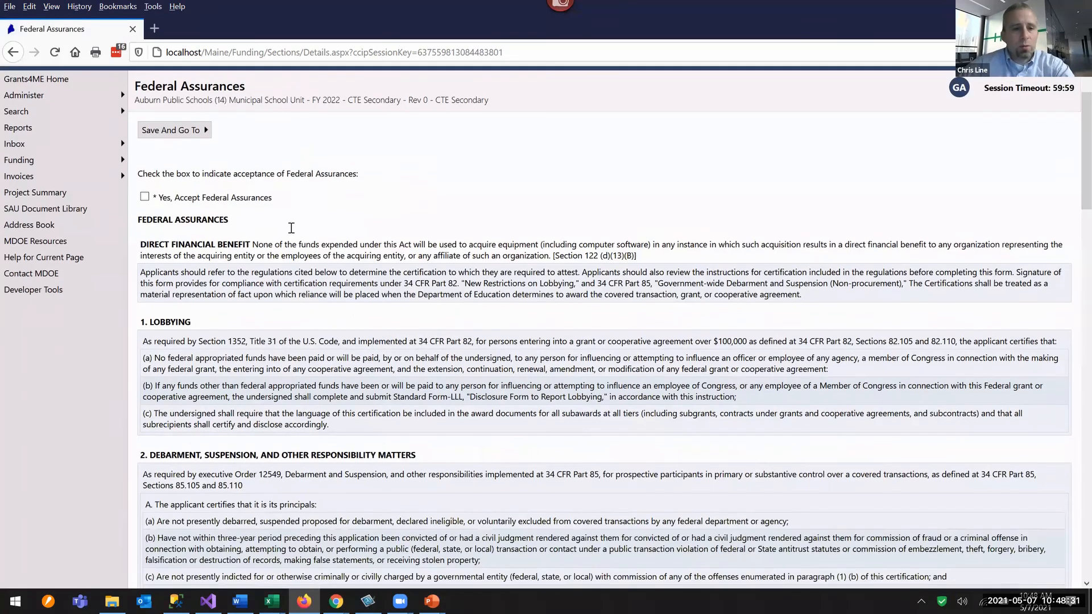
scroll(291, 228, down, 5)
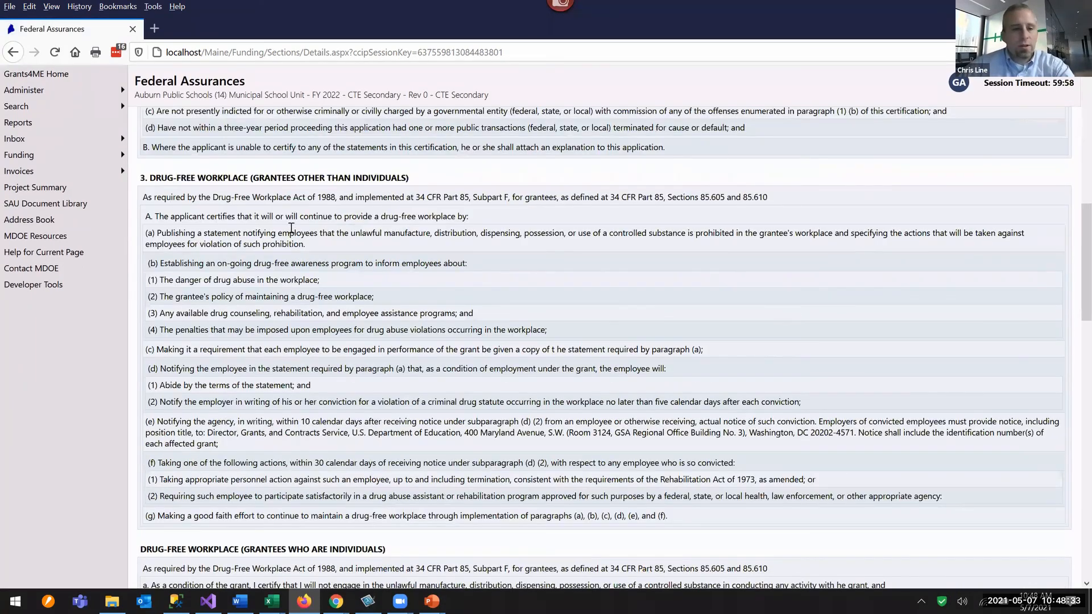
scroll(291, 227, down, 15)
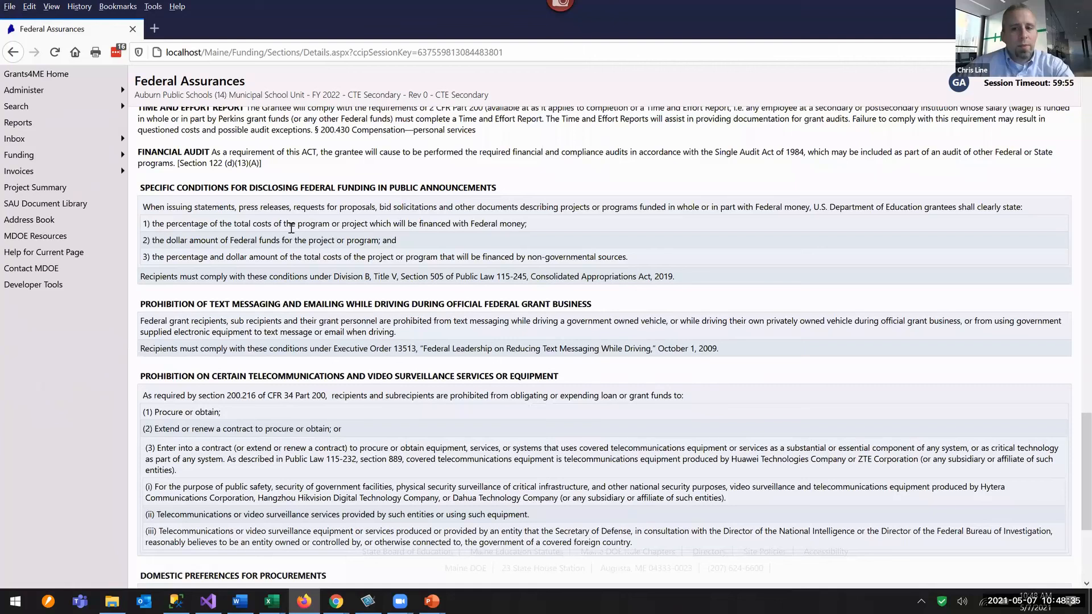
scroll(292, 227, up, 20)
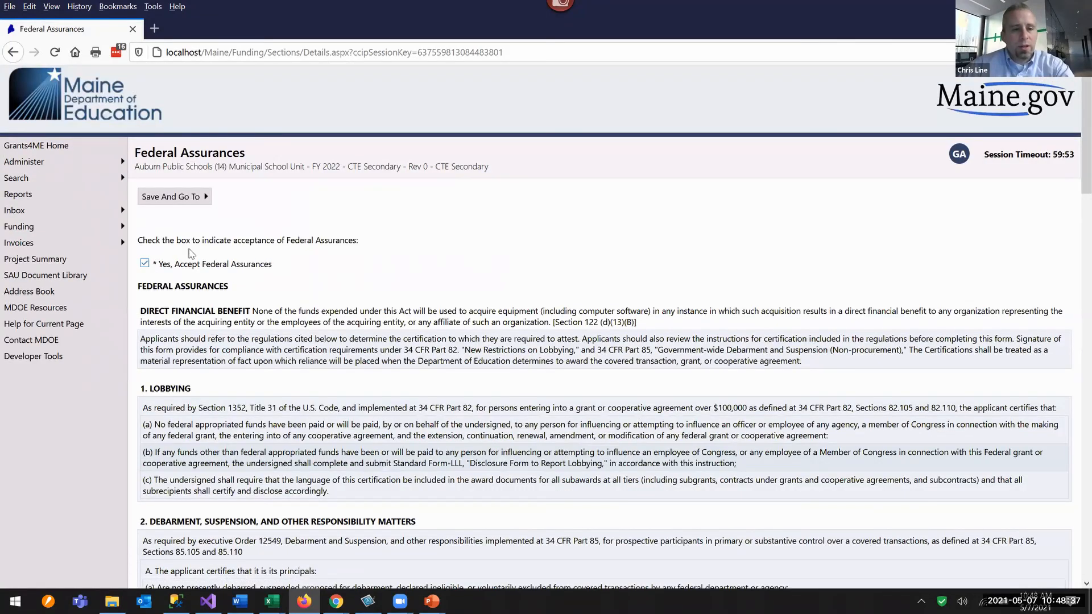
click(178, 199)
click(240, 246)
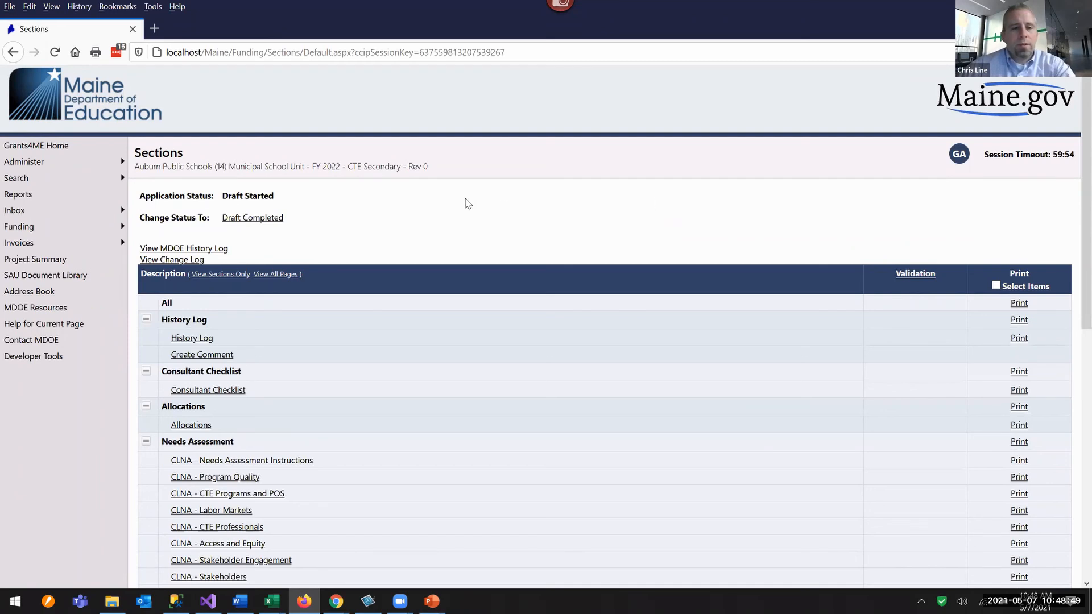
- Change the application status to Draft Completed, agreeing to abide by the applicable assurances
mouse_move(253, 221)
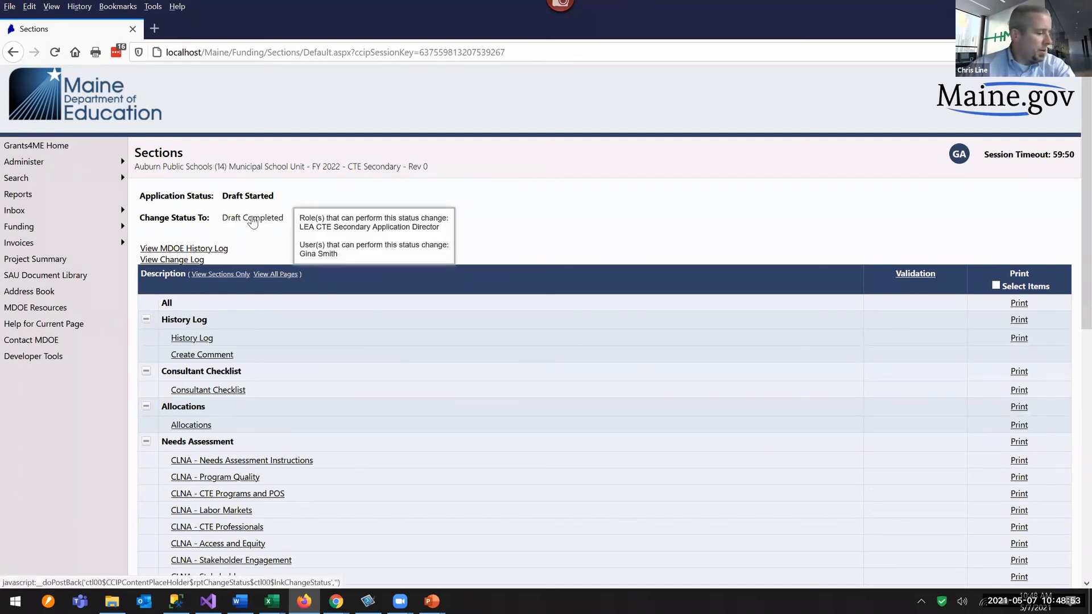
click(253, 221)
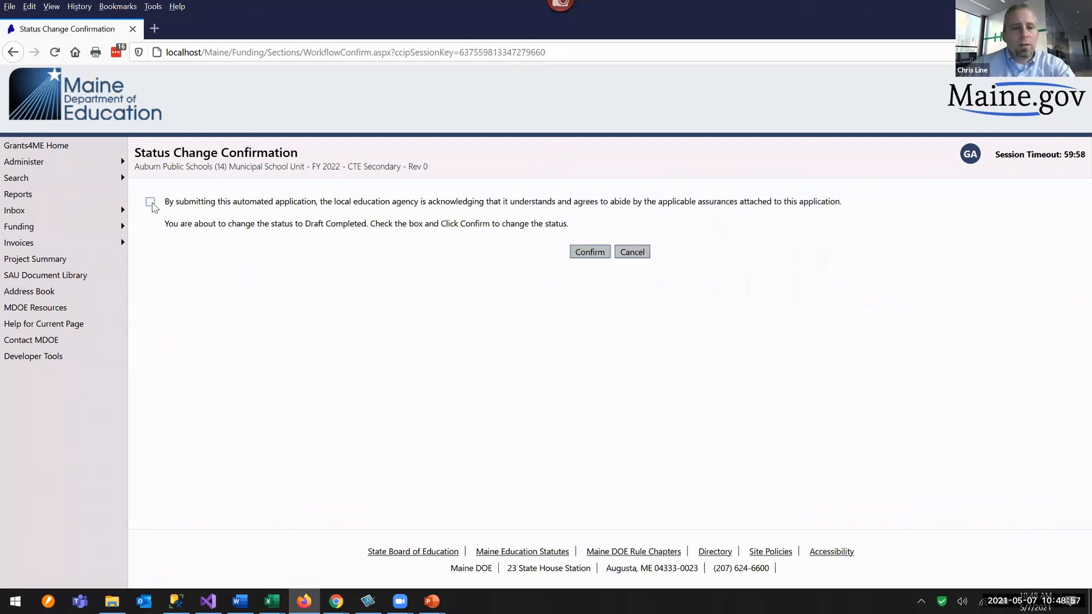
click(150, 202)
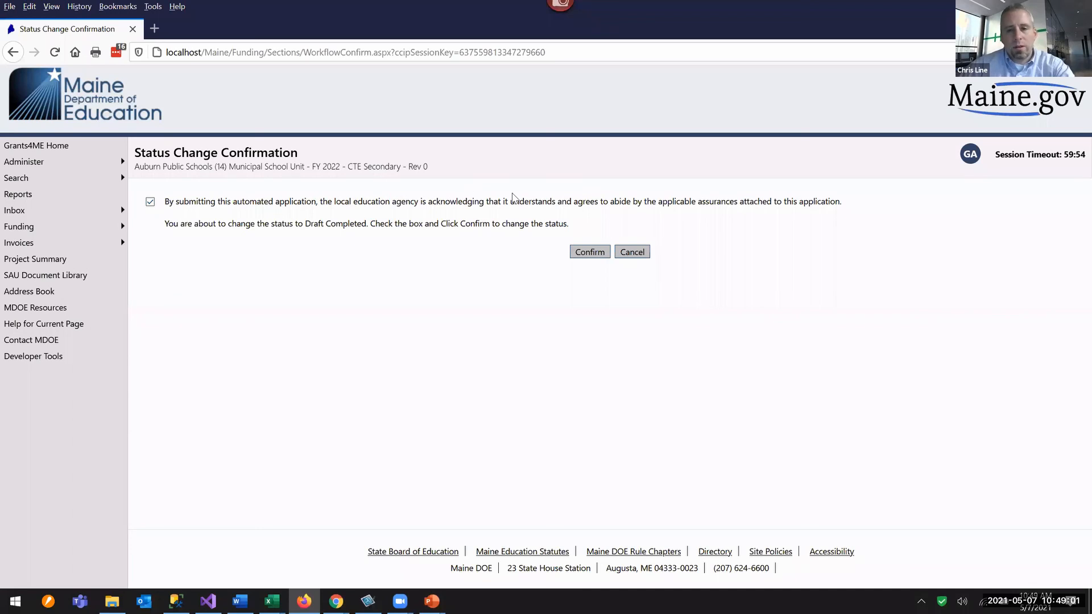
click(588, 253)
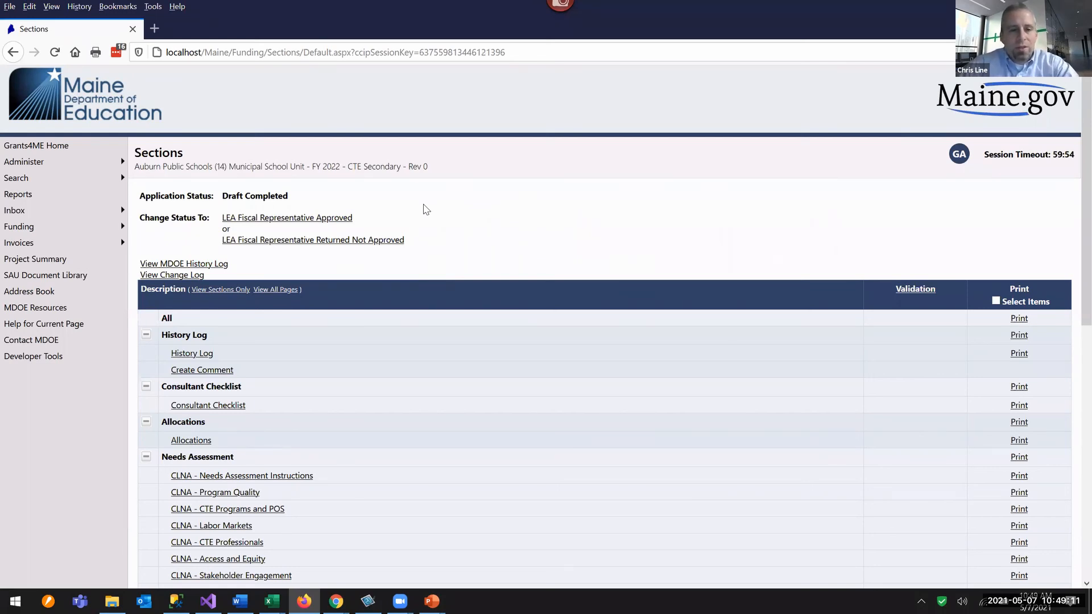
- Review the application's Needs Assessment and CTE Secondary pages as listed on the Sections page
scroll(592, 304, down, 10)
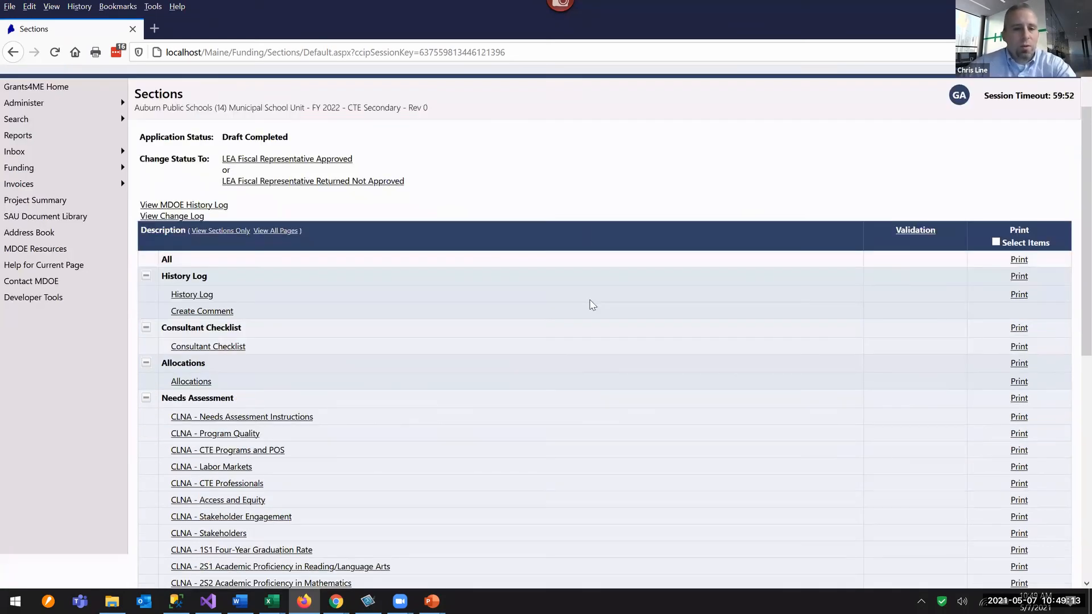
scroll(591, 304, up, 5)
scroll(591, 304, up, 5)
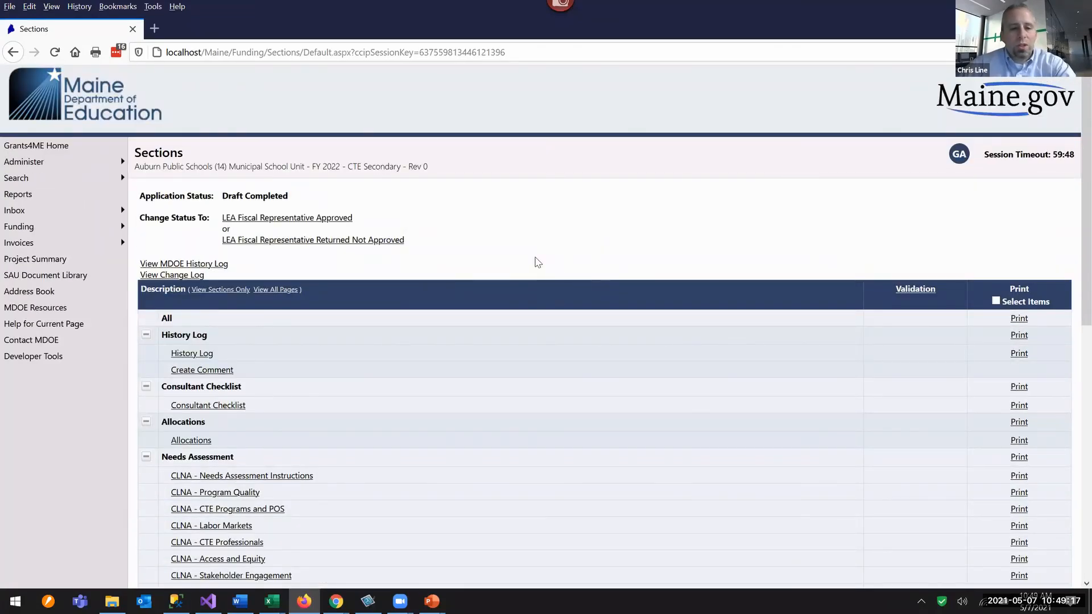
scroll(538, 262, down, 5)
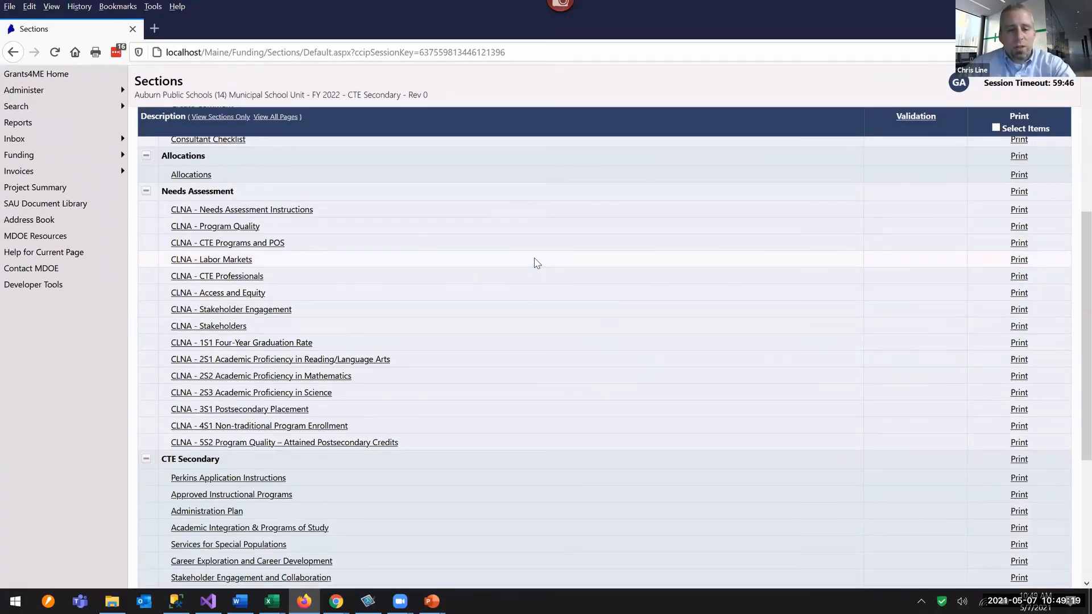
scroll(536, 263, down, 3)
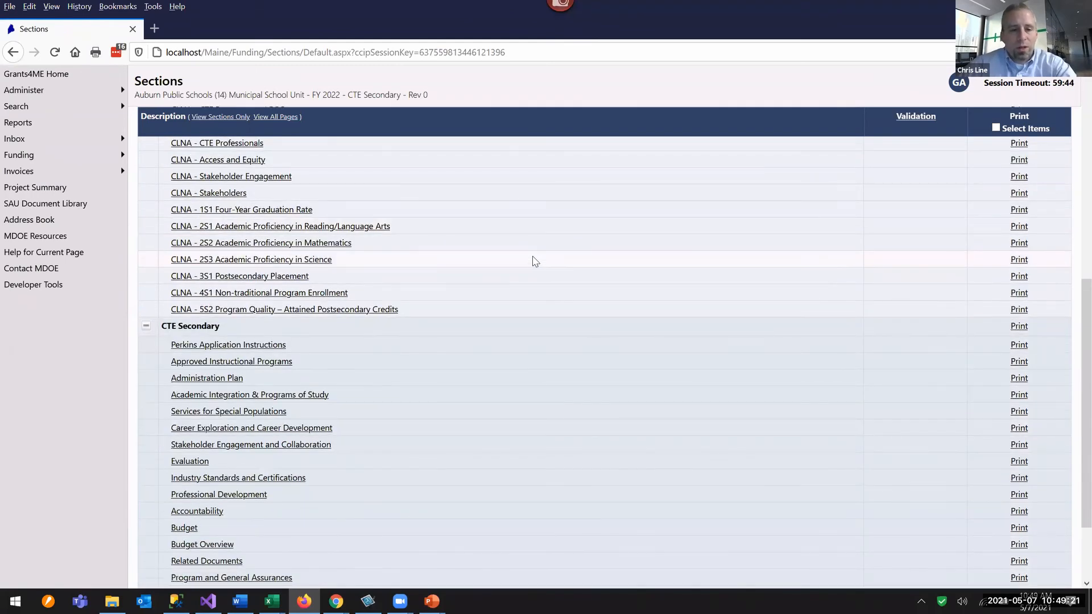
scroll(534, 261, up, 7)
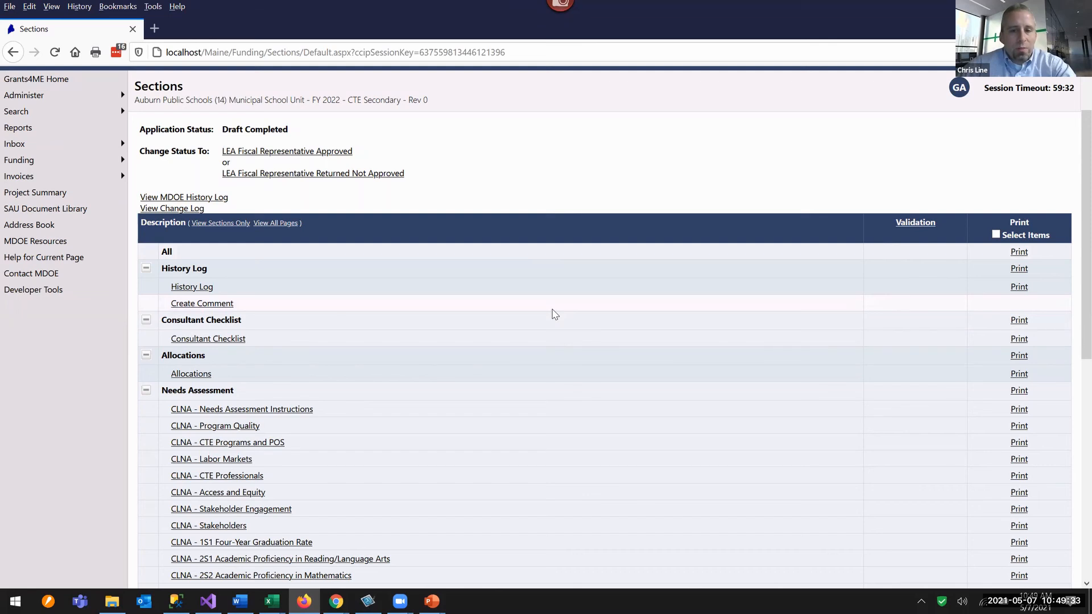
scroll(554, 314, down, 8)
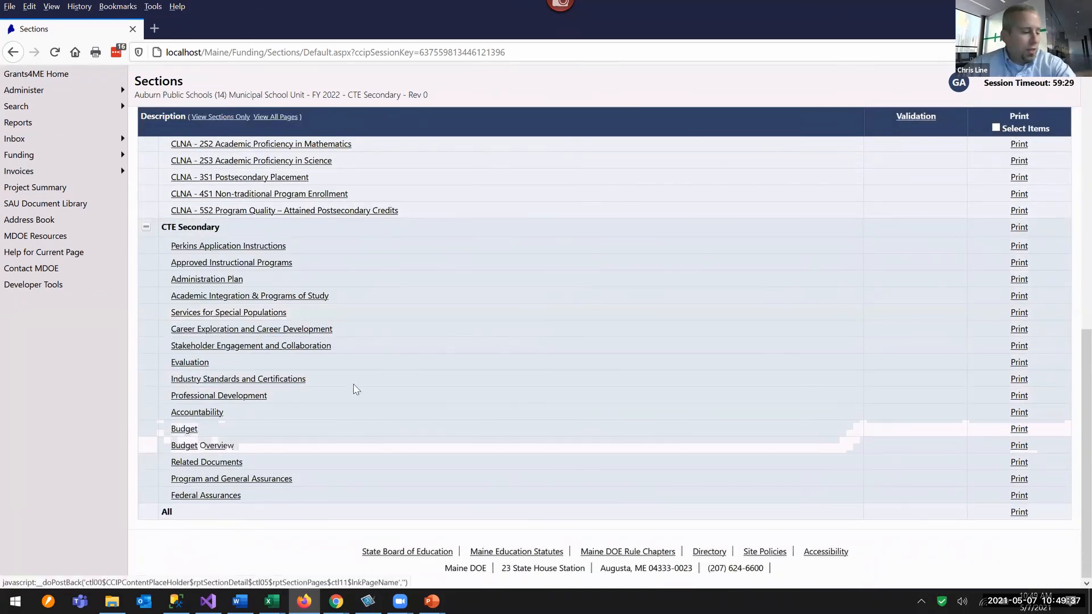
scroll(364, 380, up, 10)
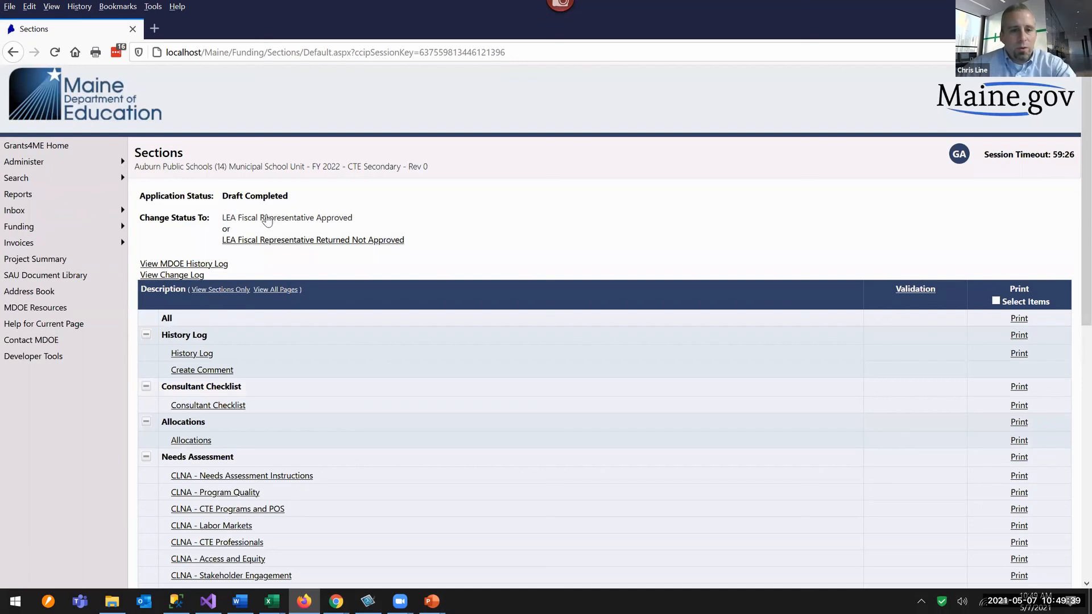
- Change the application status to LEA Fiscal Representative Approved, acknowledging the attached assurances
mouse_move(267, 221)
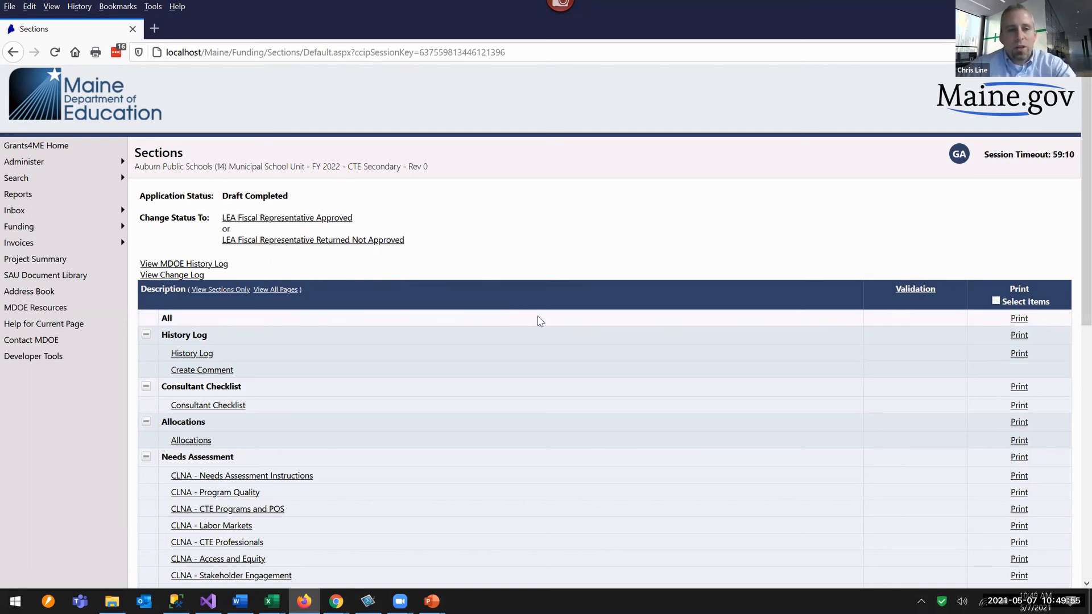
click(285, 224)
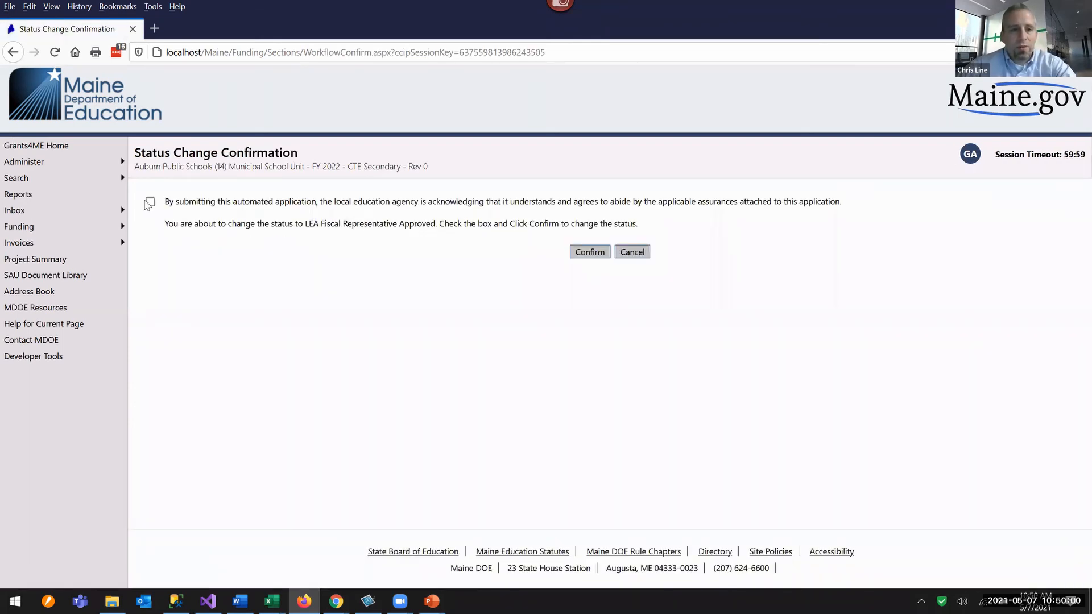
click(149, 203)
click(602, 253)
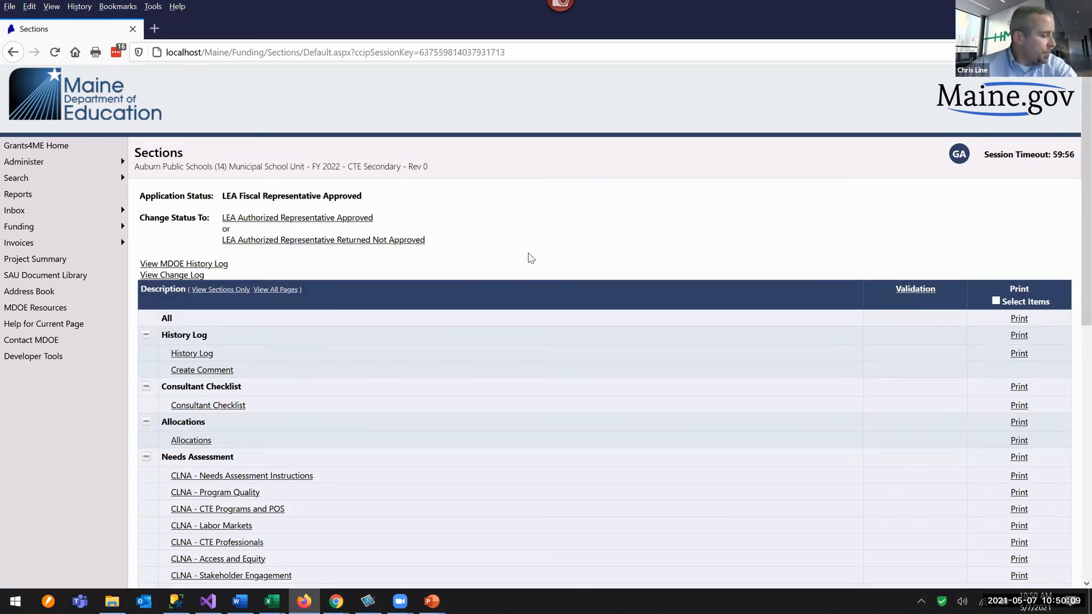
- Check who can give LEA Authorized Representative approval and change the status to LEA Authorized Representative Approved, acknowledging the assurances
mouse_move(295, 218)
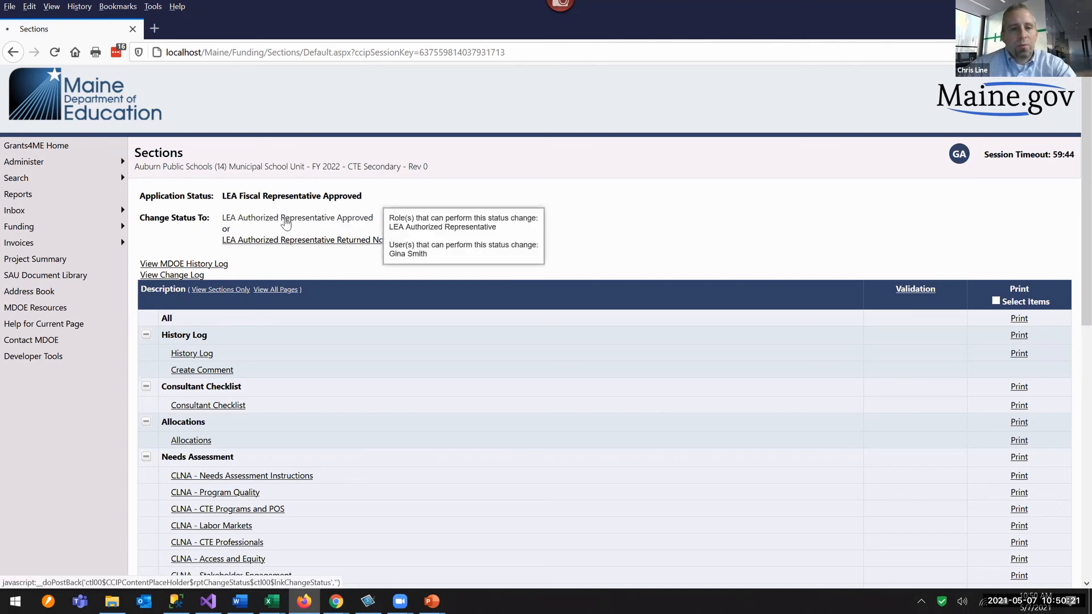
click(367, 218)
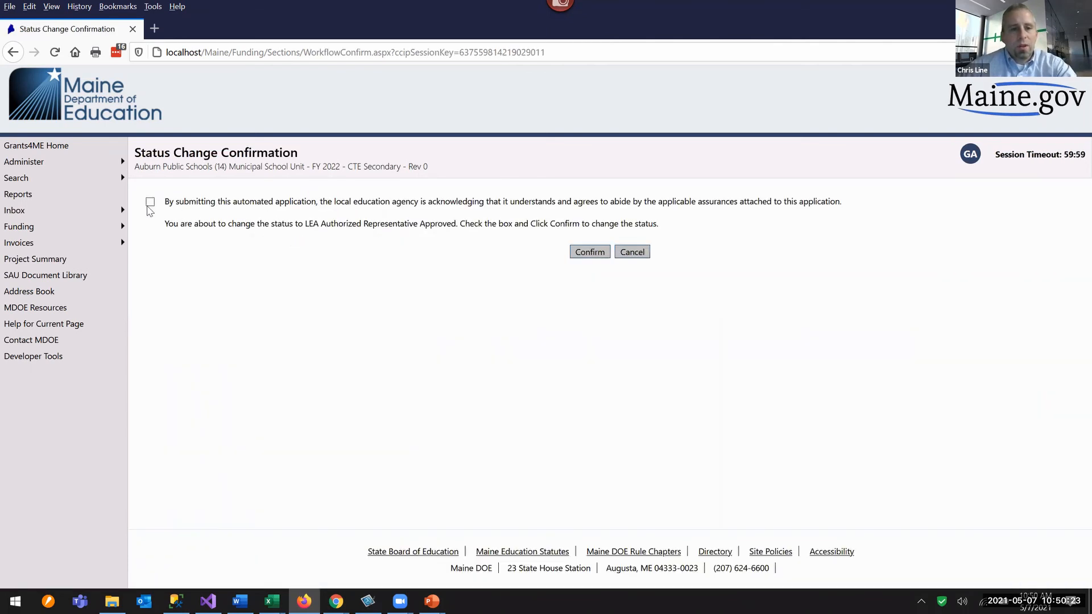
click(150, 202)
click(581, 253)
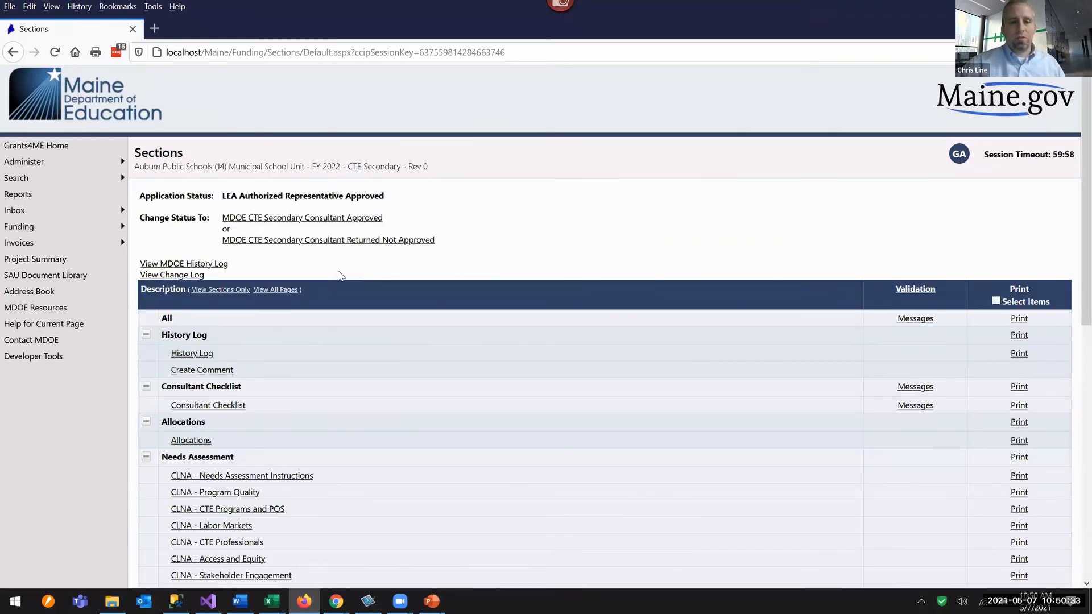
- Open the History Log and examine which user is recorded for the status changes and assurance agreements
click(204, 353)
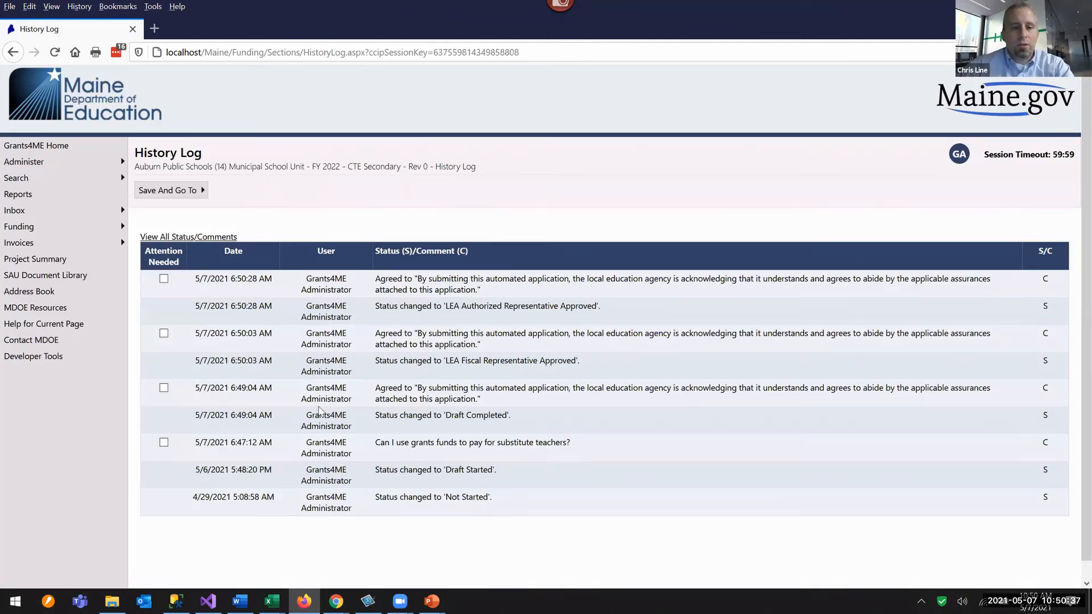
double_click(323, 388)
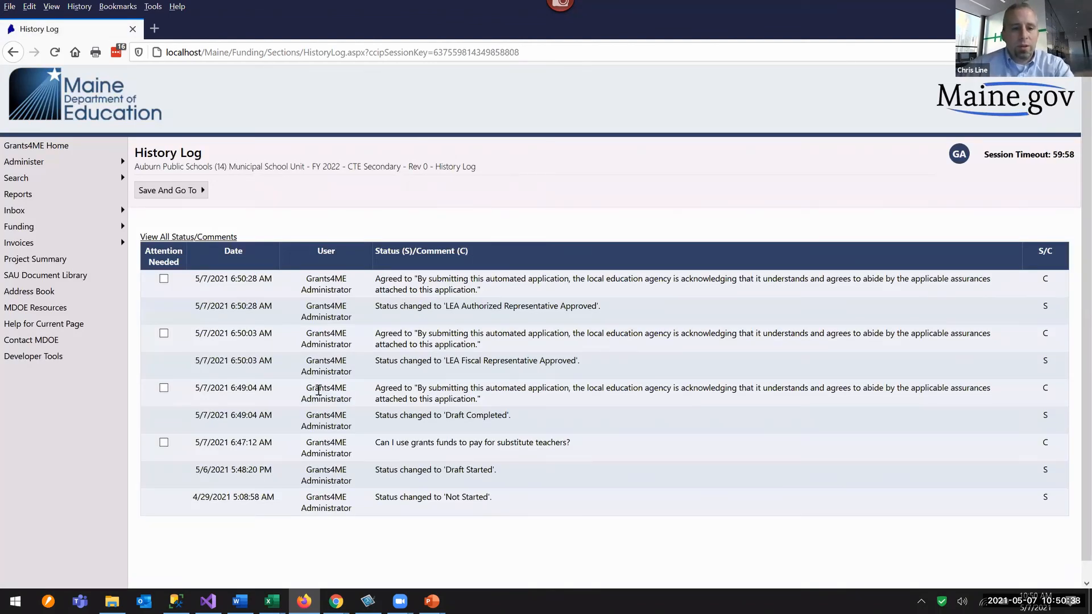
double_click(317, 278)
click(310, 279)
drag(306, 279, 361, 319)
click(355, 336)
click(322, 323)
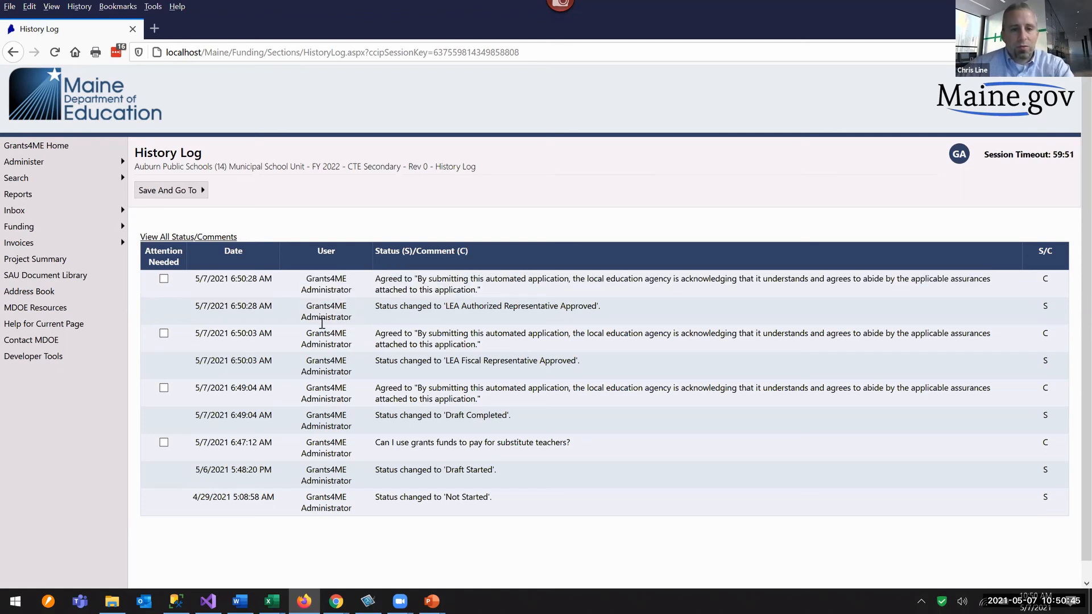